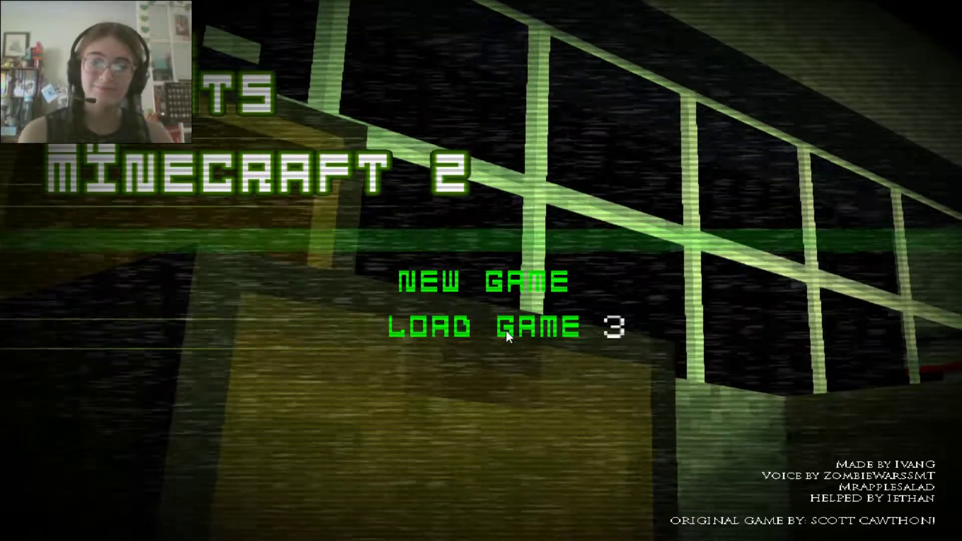
# Load the saved game from the title screen to resume at Night 3.
pyautogui.click(506, 331)
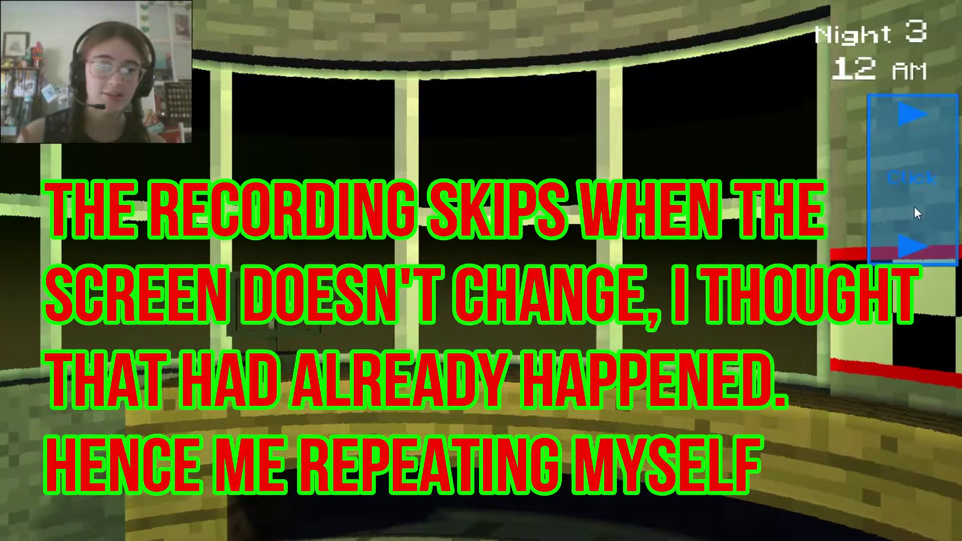
# Check the CAM 14 vent feed and the main camera map, then lower the monitor.
pyautogui.click(915, 207)
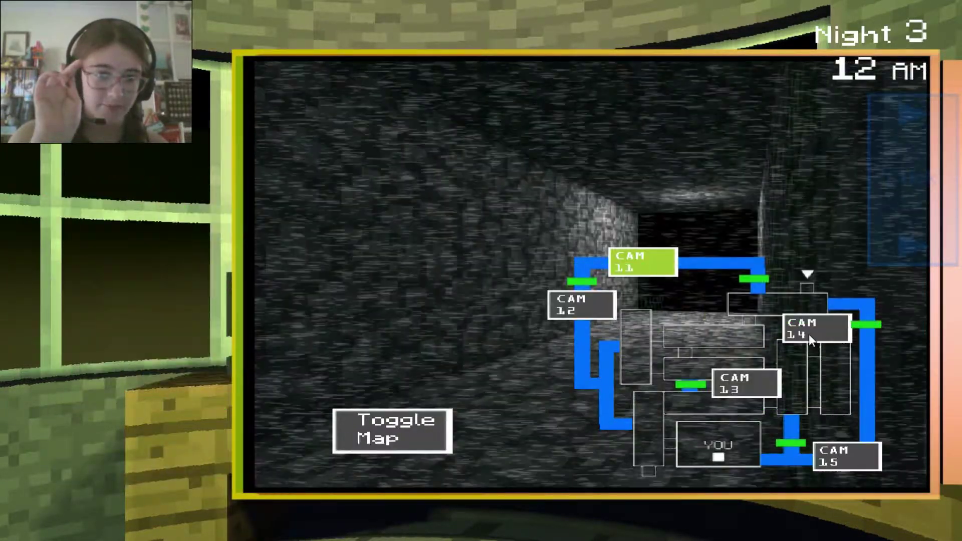
pyautogui.click(809, 335)
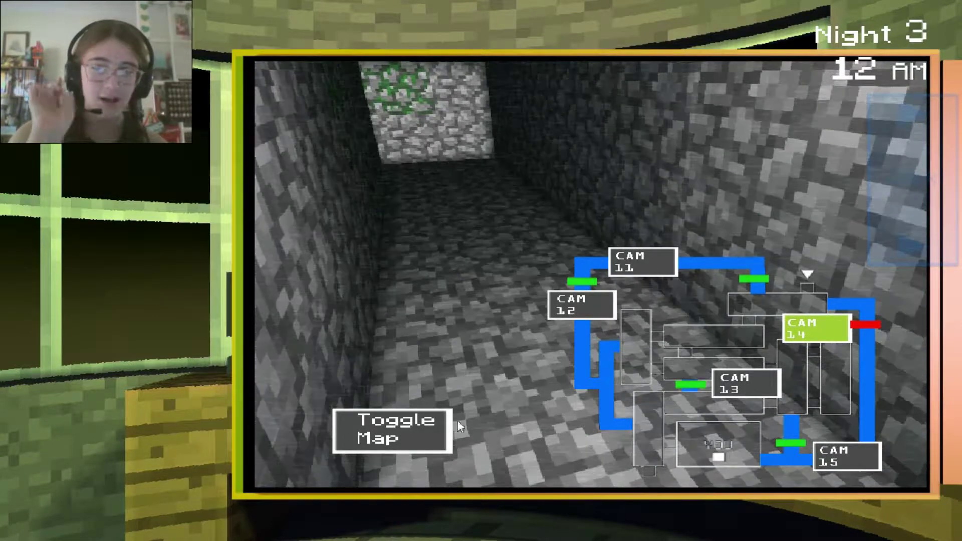
pyautogui.click(436, 428)
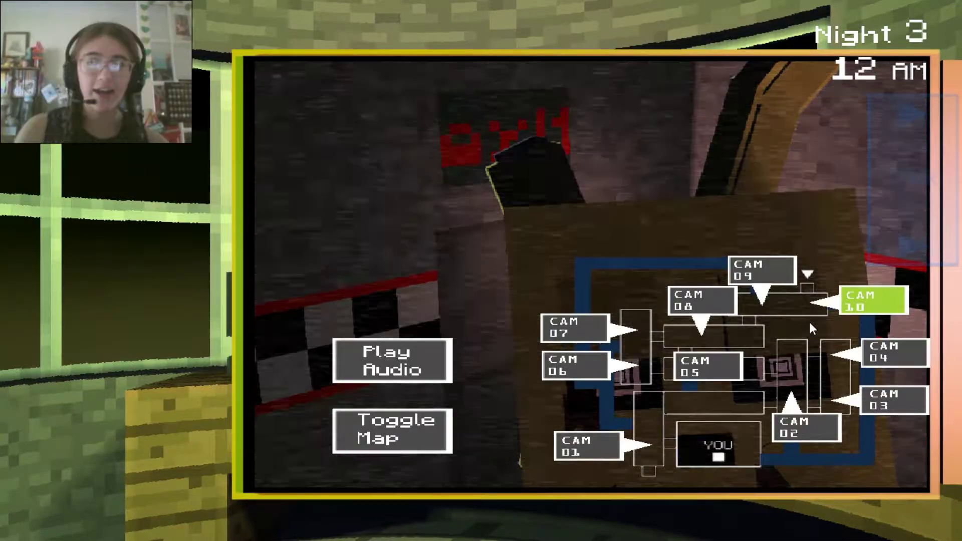
pyautogui.click(909, 192)
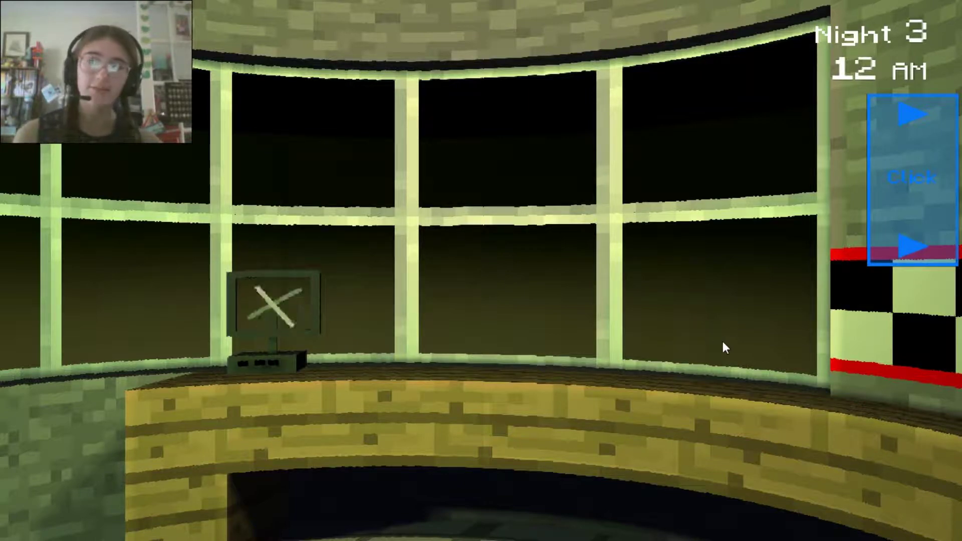
# Play the audio lure at CAM 10 twice, lowering the monitor after each.
pyautogui.click(898, 189)
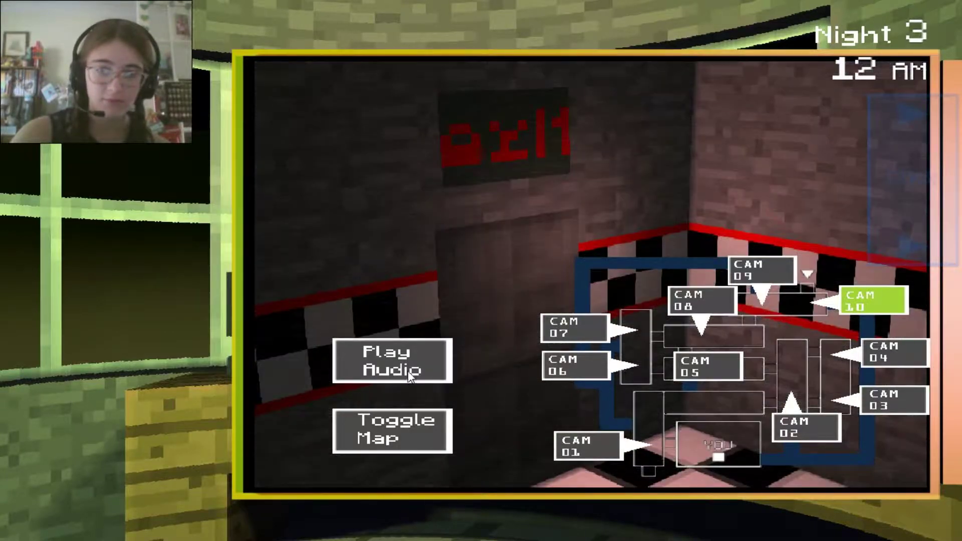
pyautogui.click(410, 376)
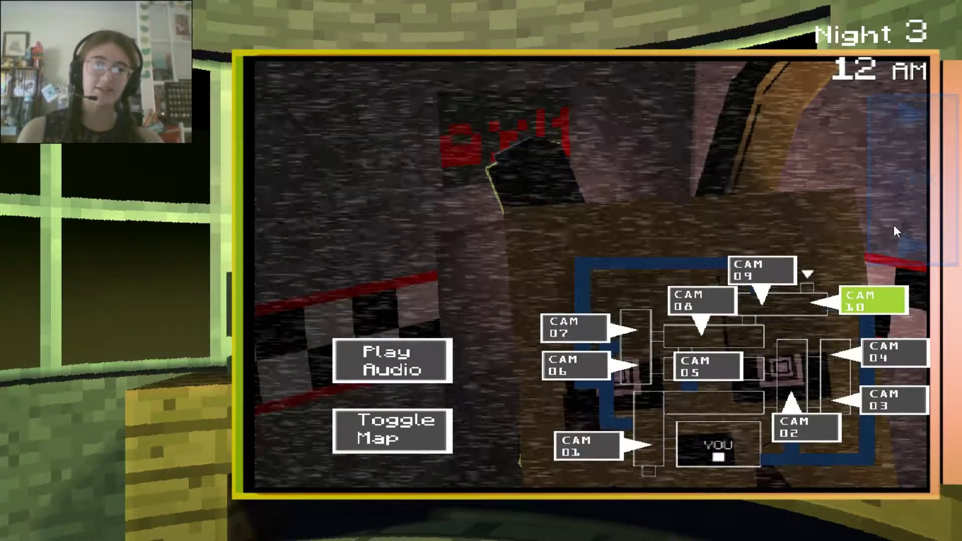
pyautogui.click(894, 225)
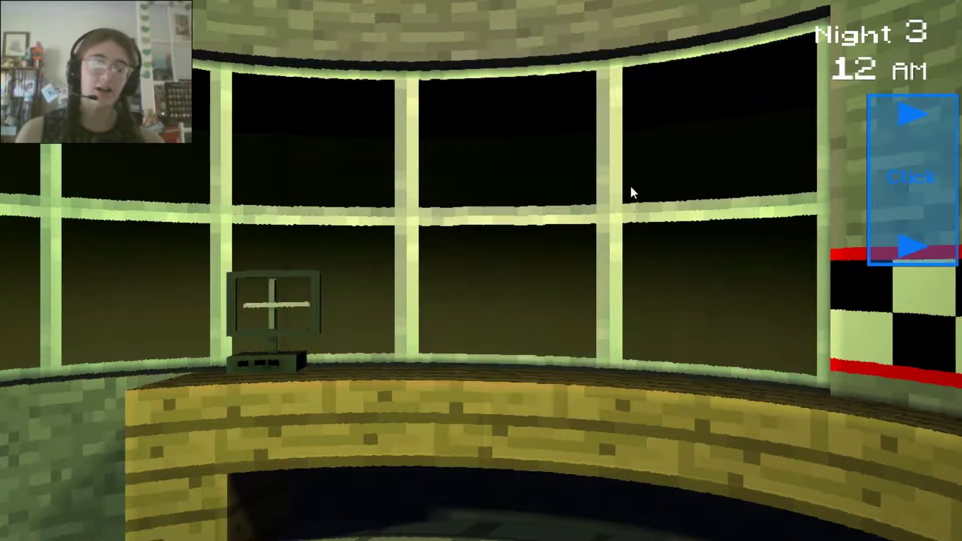
pyautogui.click(931, 194)
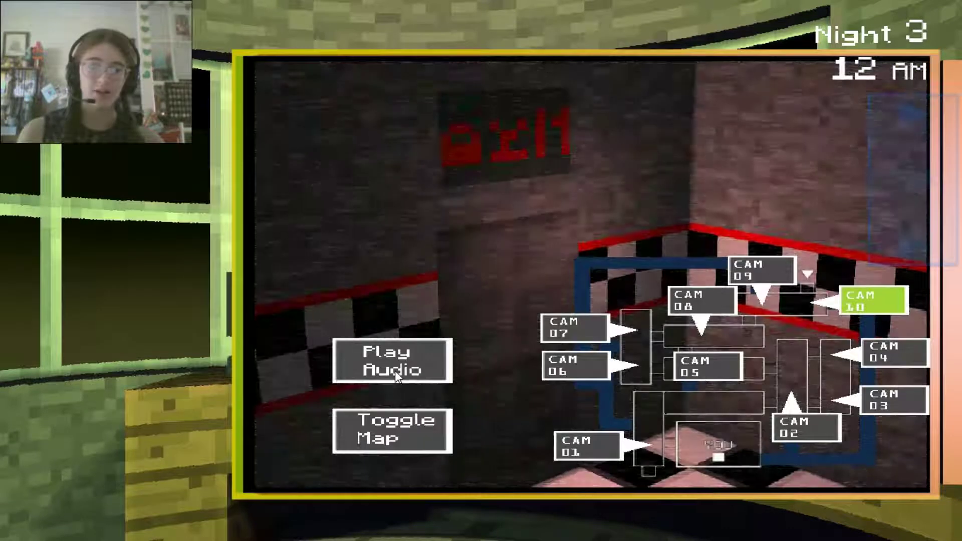
pyautogui.click(395, 371)
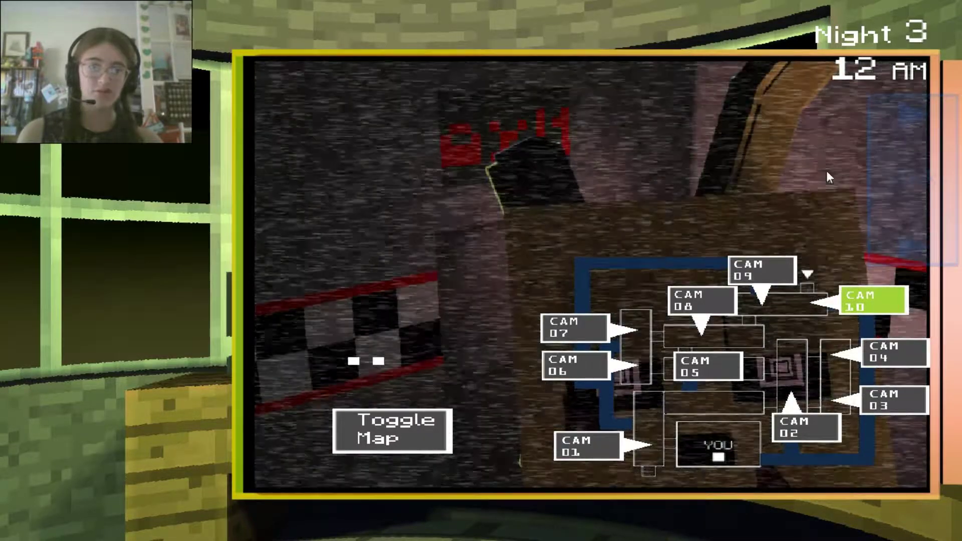
pyautogui.click(915, 169)
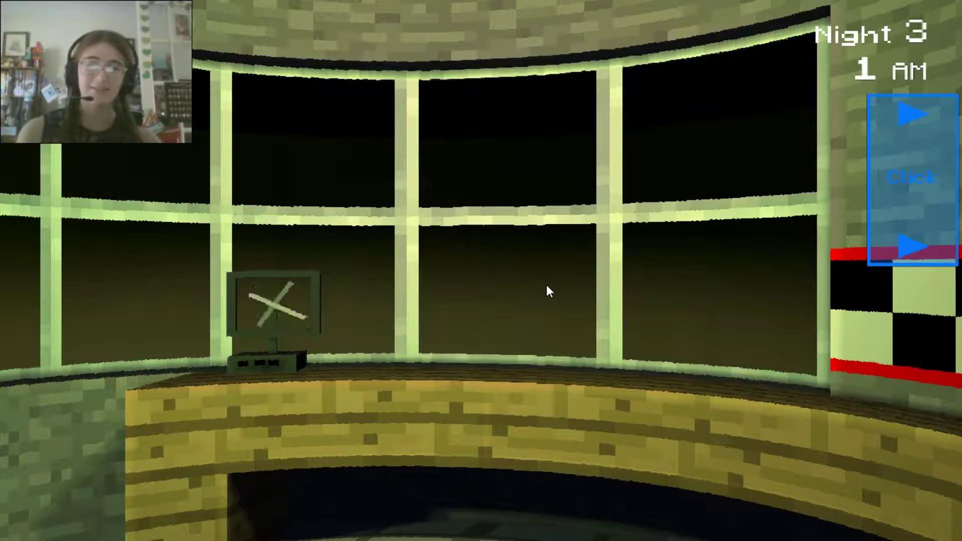
# Briefly raise and lower the camera monitor twice to keep watch.
pyautogui.click(935, 234)
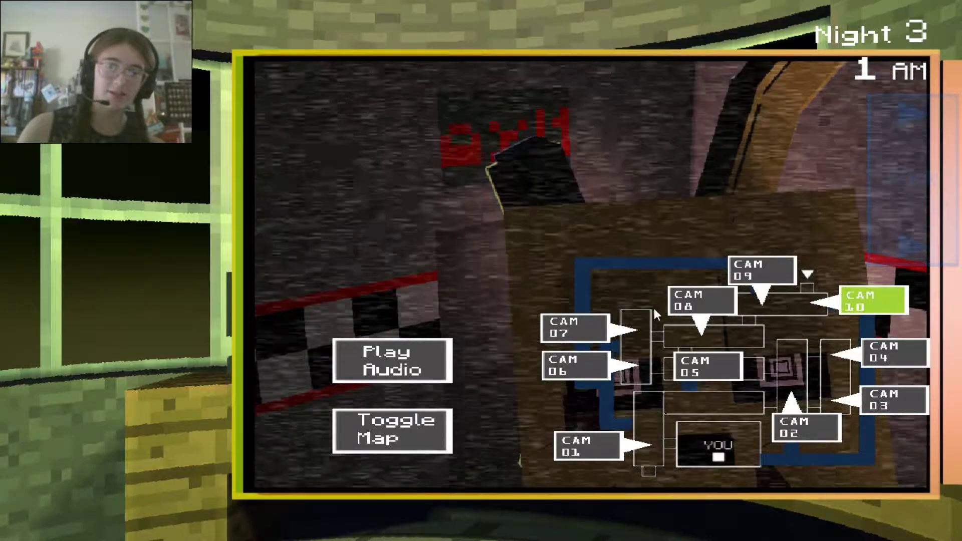
pyautogui.click(920, 215)
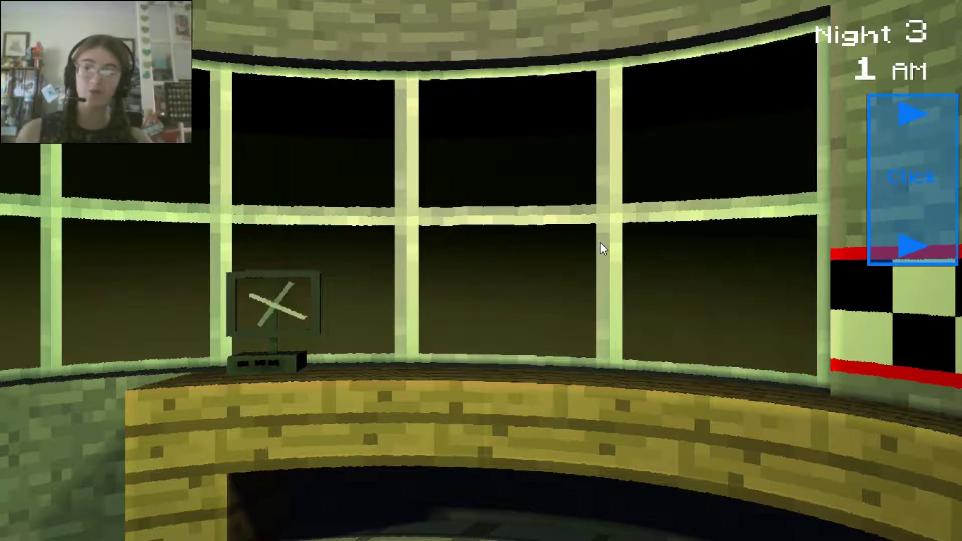
pyautogui.click(873, 185)
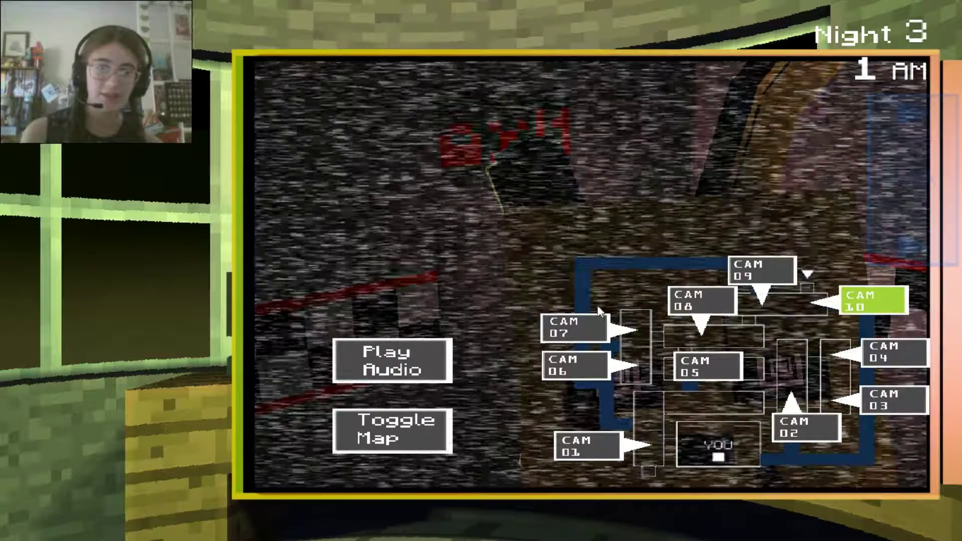
pyautogui.click(919, 189)
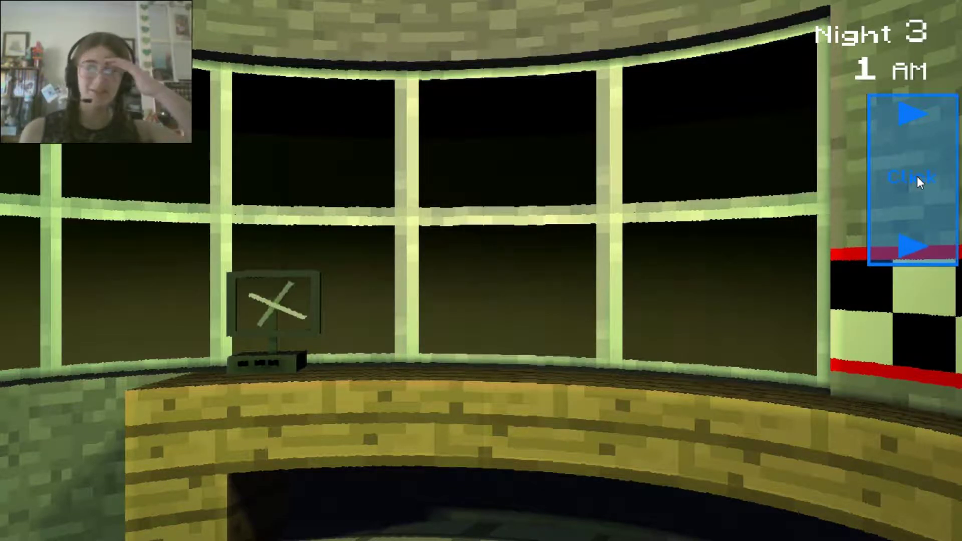
# Check vent cameras CAM 15 and CAM 11 on the vent map, then lower the monitor.
pyautogui.click(918, 173)
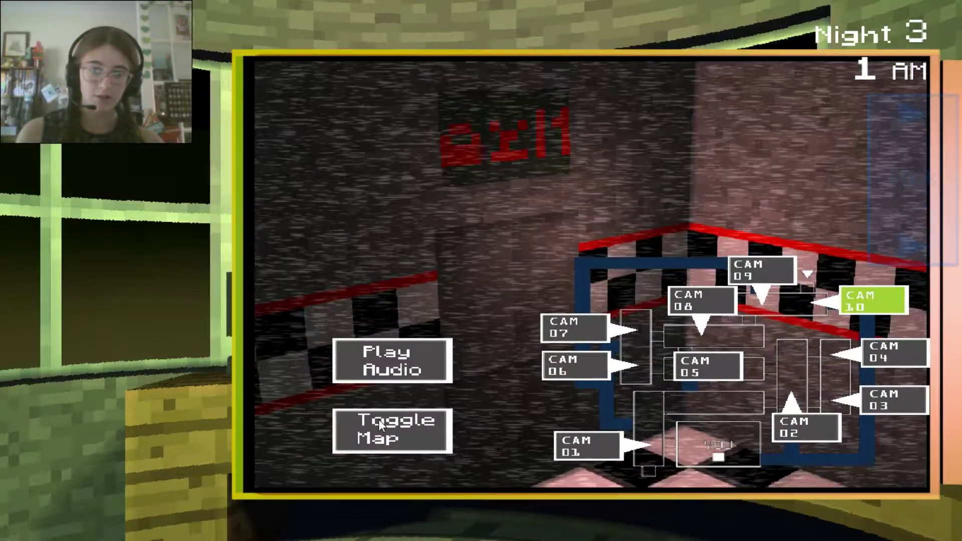
pyautogui.click(392, 429)
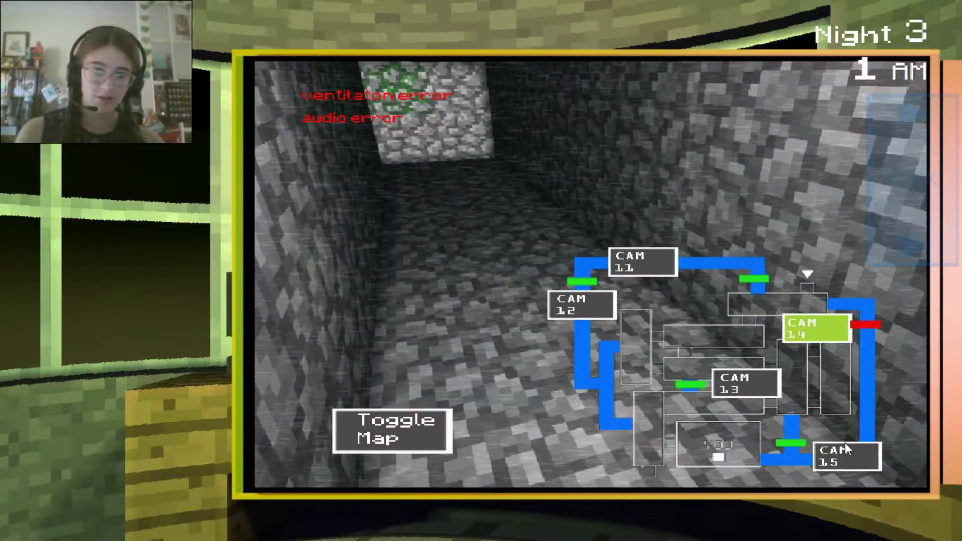
pyautogui.click(845, 448)
pyautogui.click(644, 262)
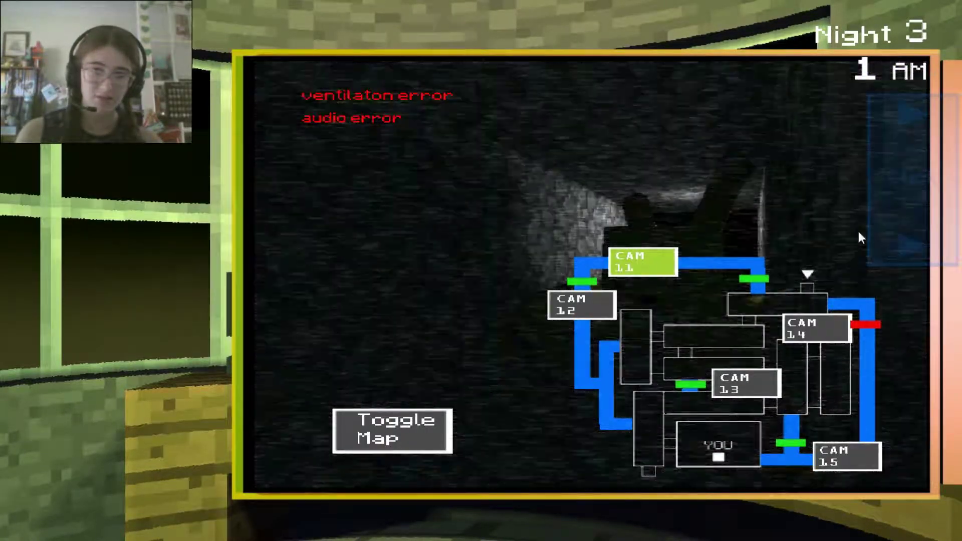
pyautogui.click(170, 406)
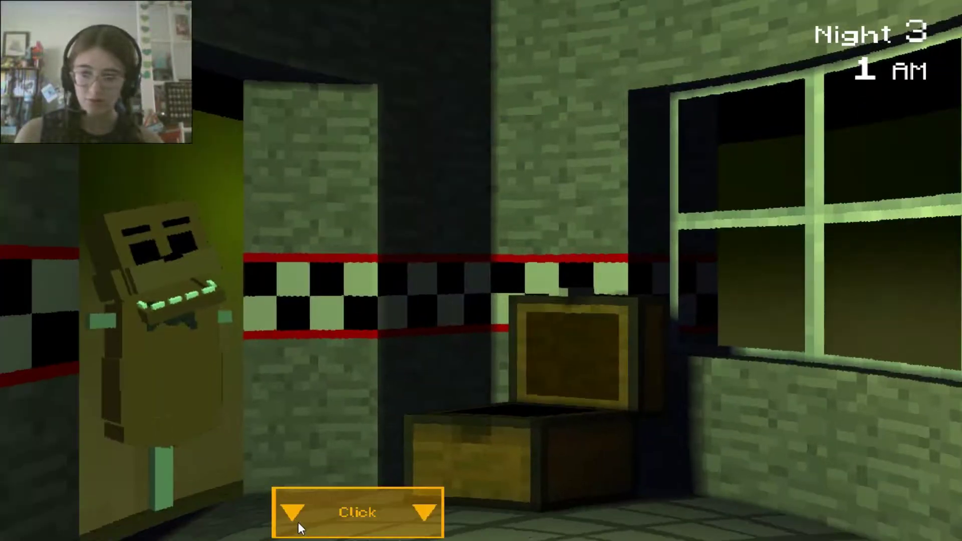
# Run Reboot All from the maintenance panel to clear audio and ventilation errors.
pyautogui.click(298, 523)
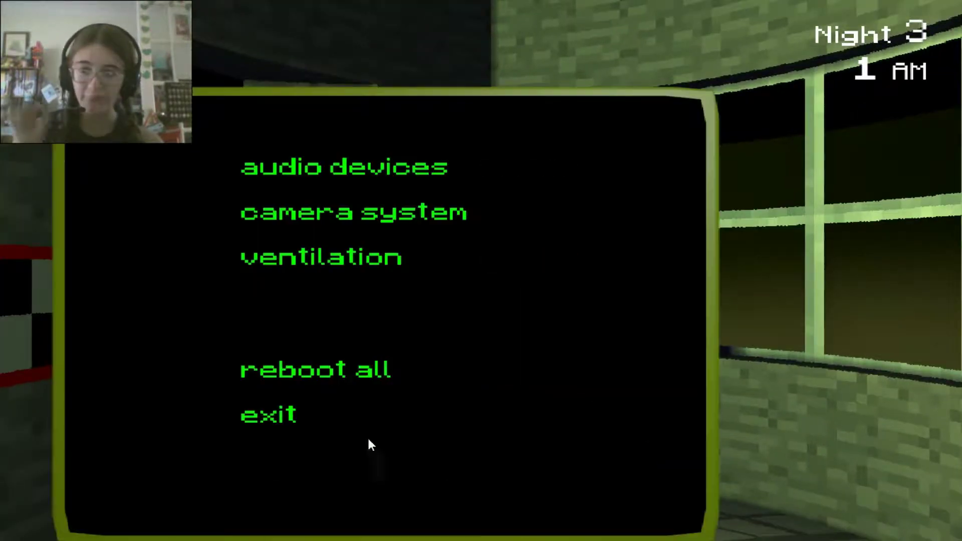
pyautogui.click(345, 381)
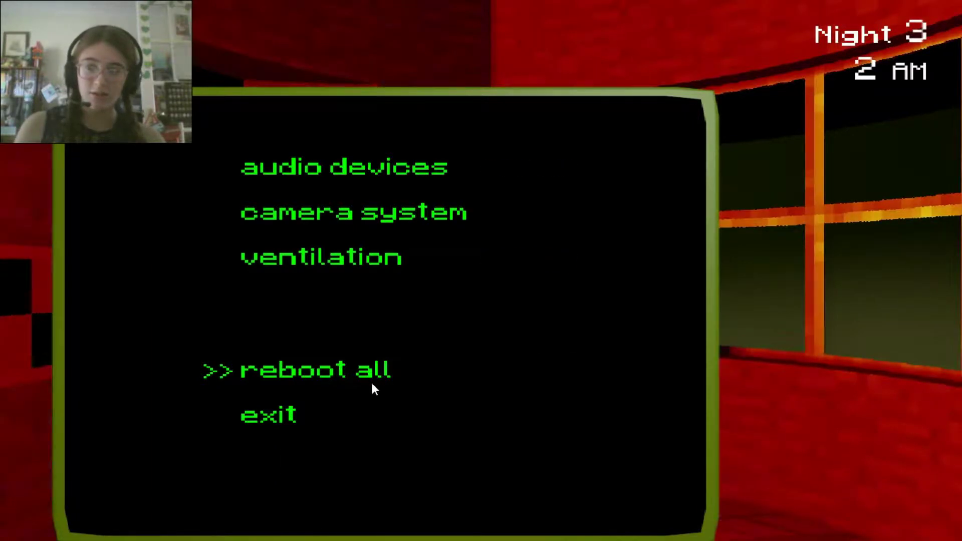
pyautogui.click(284, 413)
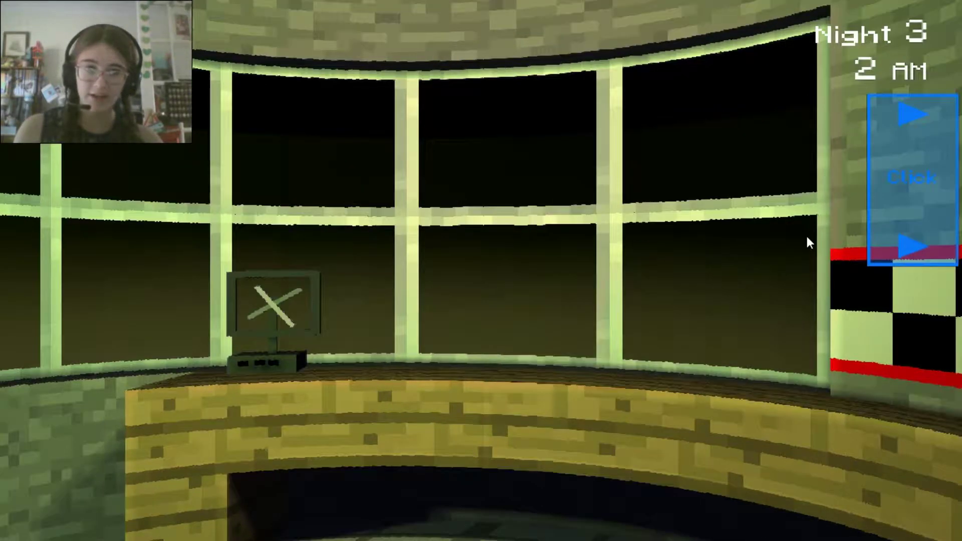
# View vent feed CAM 12, then hallway cameras CAM 07 and CAM 06.
pyautogui.click(910, 181)
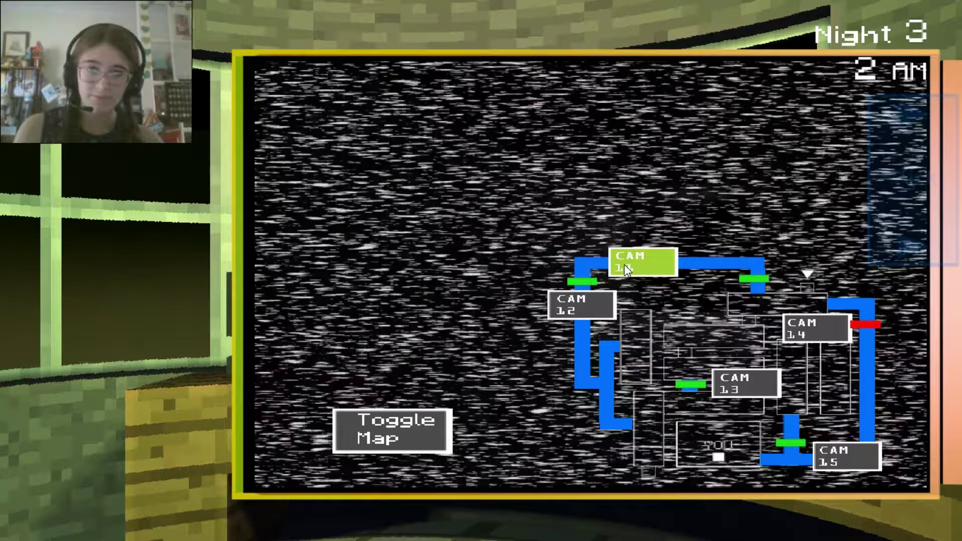
pyautogui.click(586, 307)
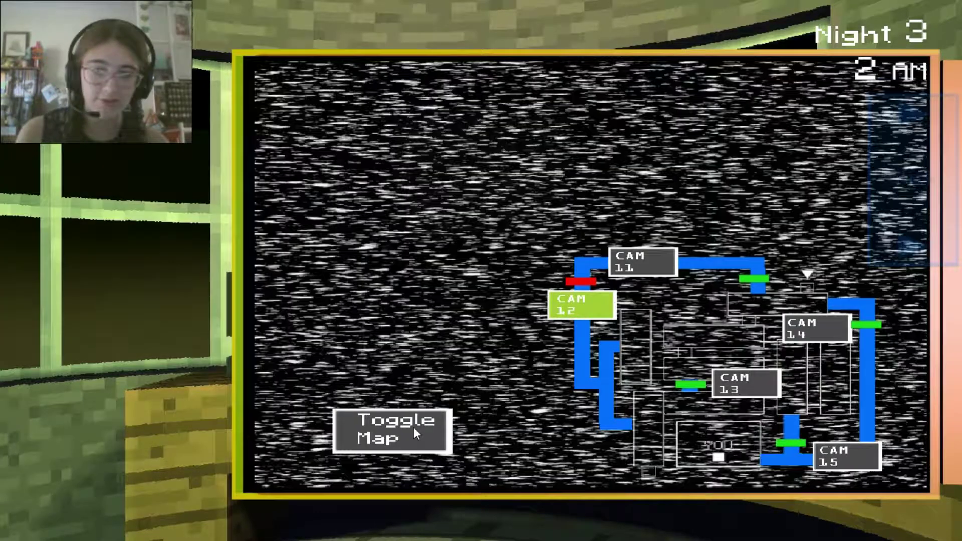
pyautogui.click(413, 428)
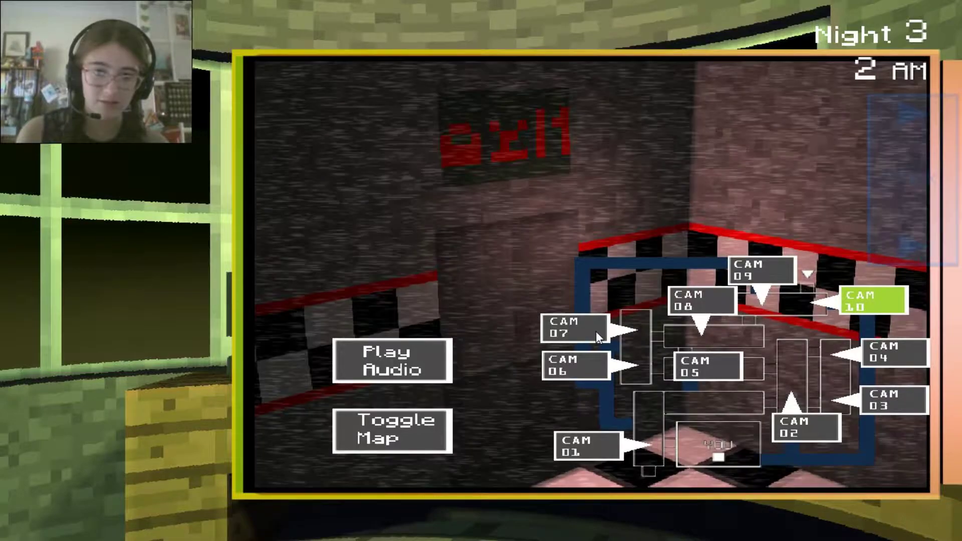
pyautogui.click(594, 329)
pyautogui.click(590, 366)
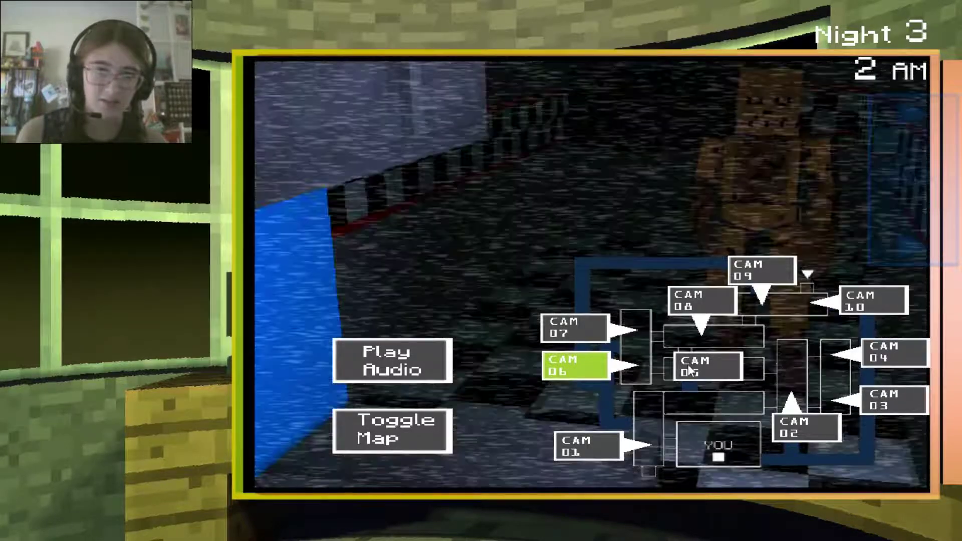
pyautogui.click(578, 332)
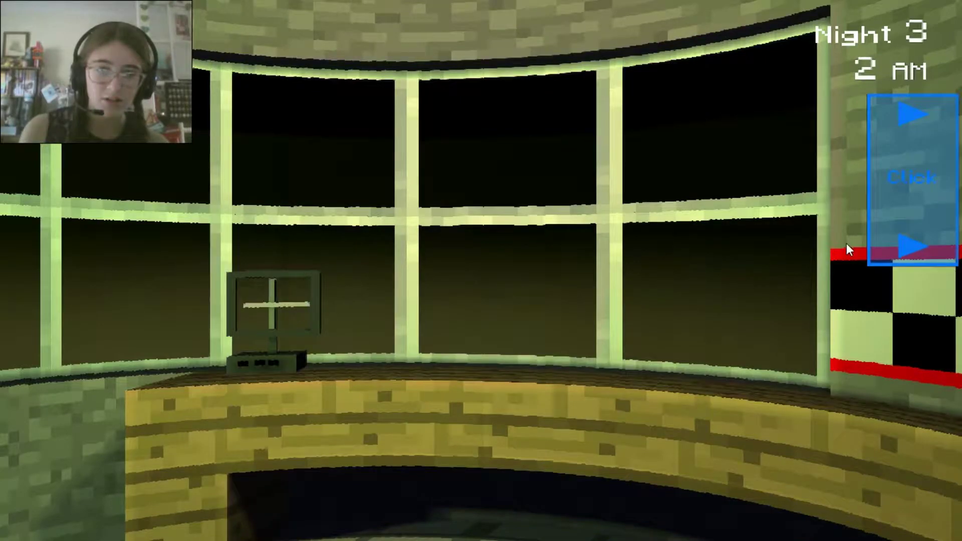
pyautogui.click(888, 241)
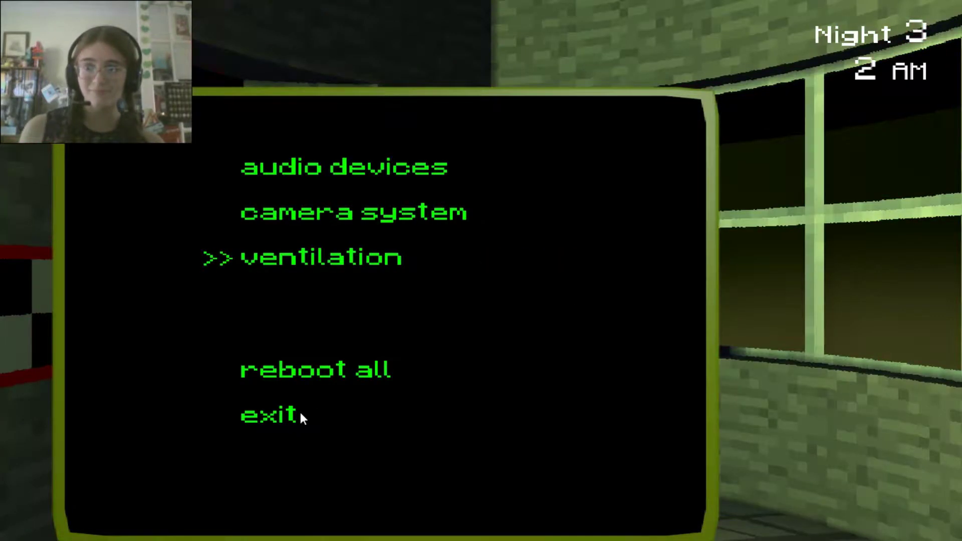
# Leave maintenance, check CAM 06 and CAM 07, and play the lure at CAM 08.
pyautogui.click(295, 417)
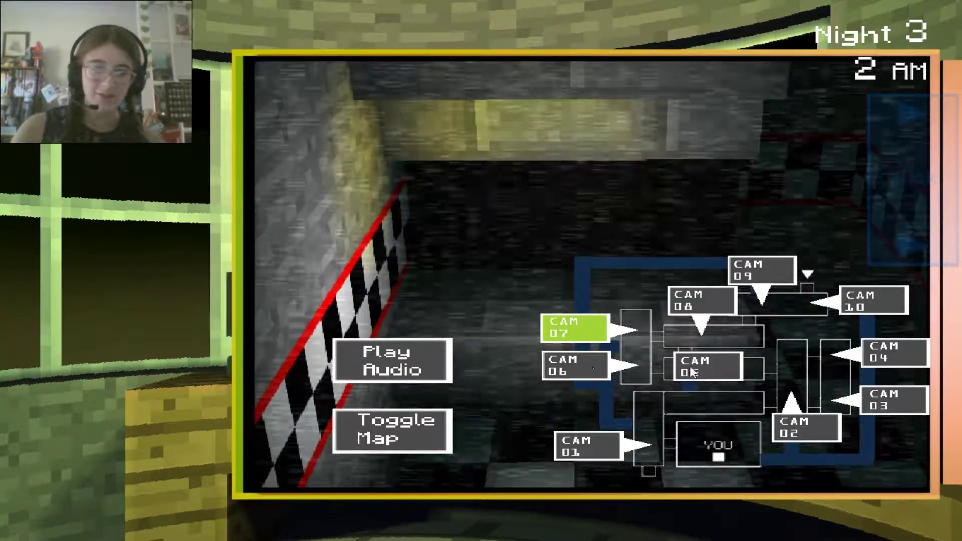
pyautogui.click(579, 365)
pyautogui.click(560, 333)
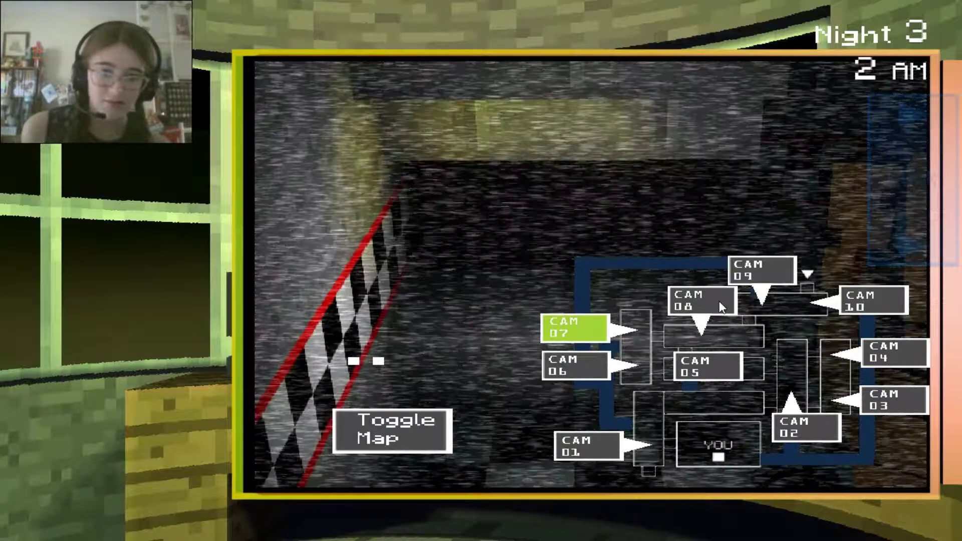
pyautogui.click(709, 303)
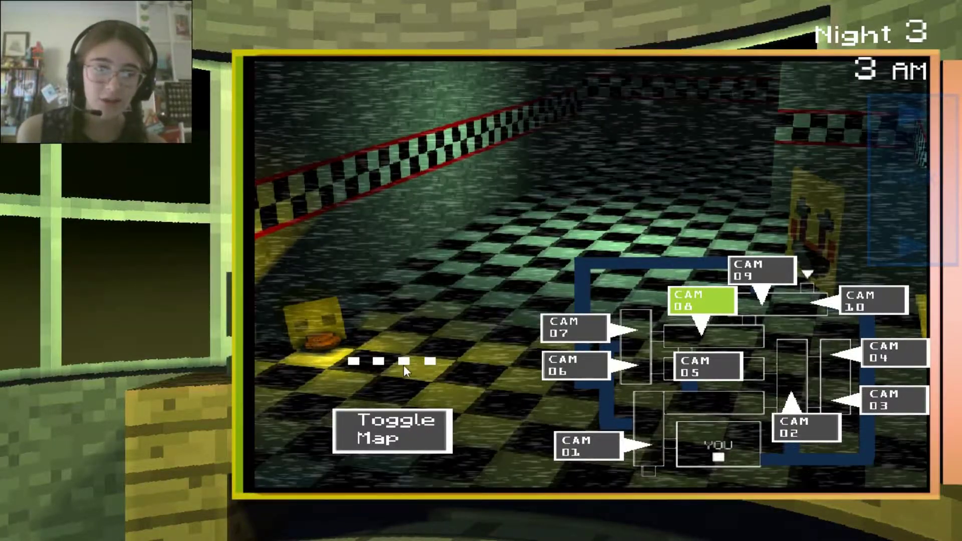
pyautogui.click(409, 359)
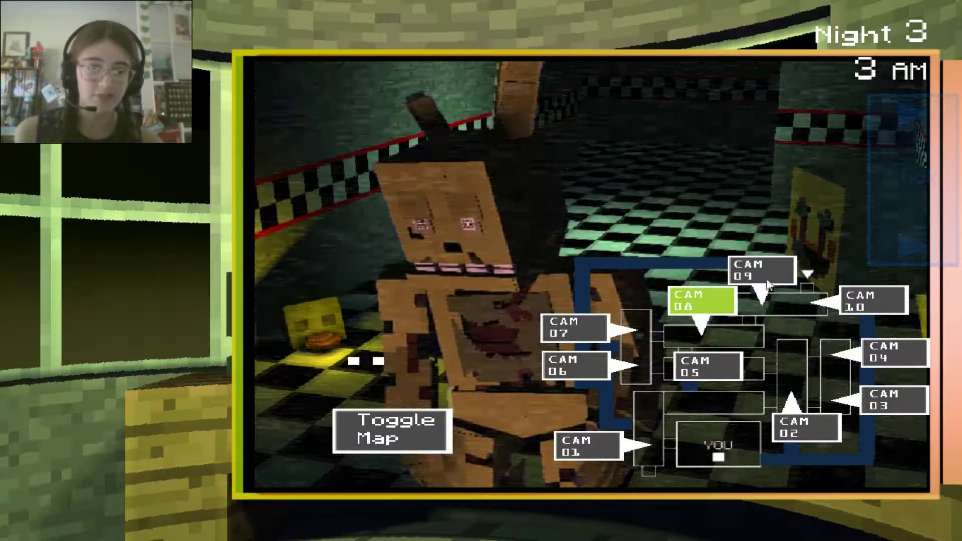
# Play the lure sound at CAM 09, then watch vent camera CAM 11.
pyautogui.click(759, 269)
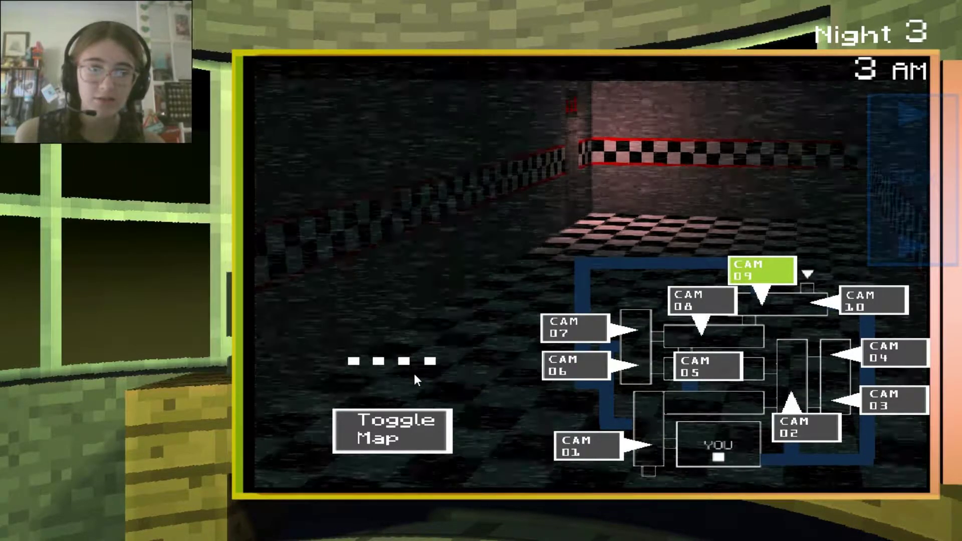
pyautogui.click(416, 376)
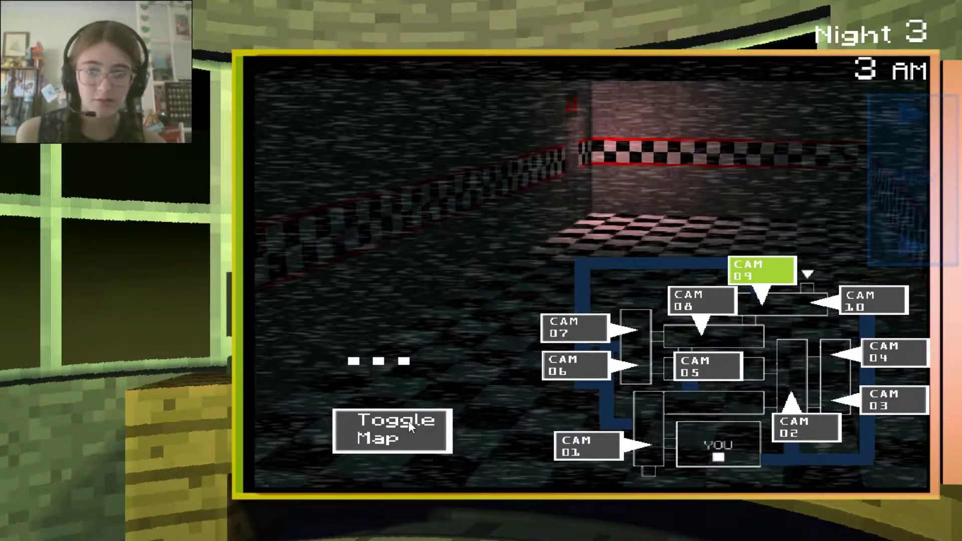
pyautogui.click(408, 425)
pyautogui.click(651, 259)
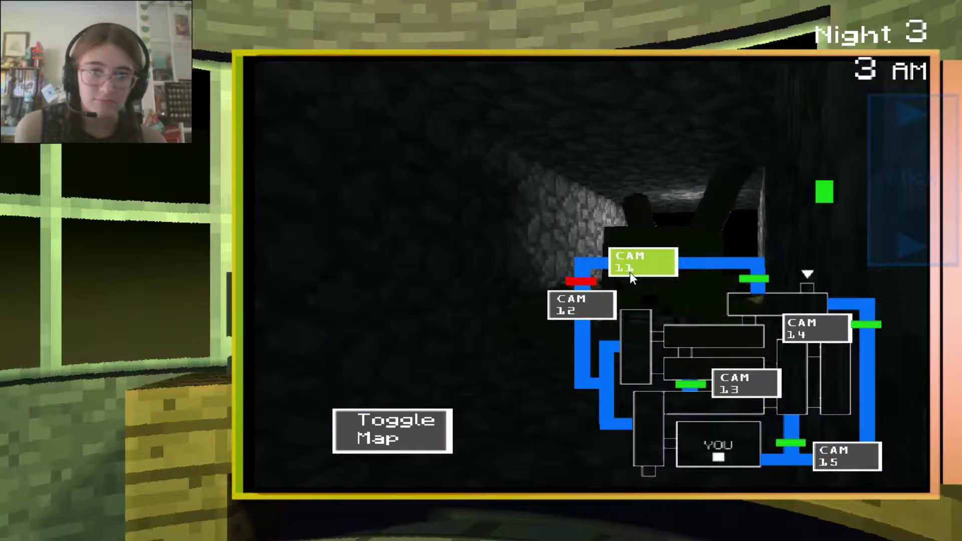
# Swap the sealed vent passage at CAM 11, then check CAM 10 and CAM 14.
pyautogui.click(755, 279)
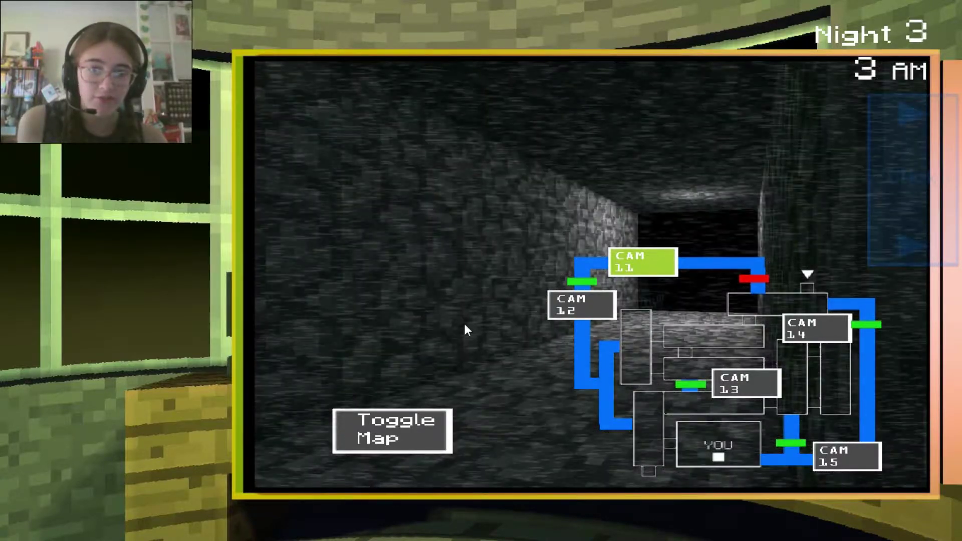
pyautogui.click(430, 431)
pyautogui.click(851, 295)
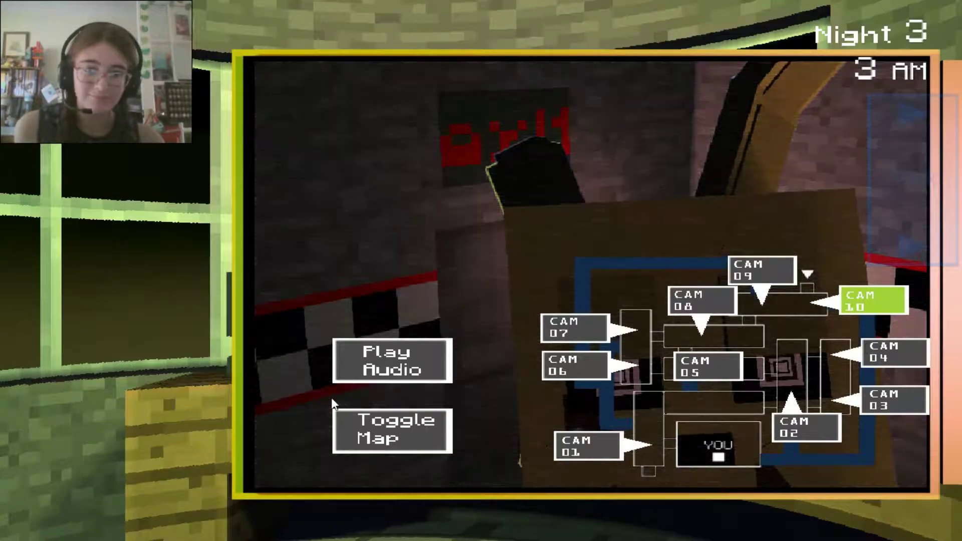
pyautogui.click(407, 424)
pyautogui.click(815, 336)
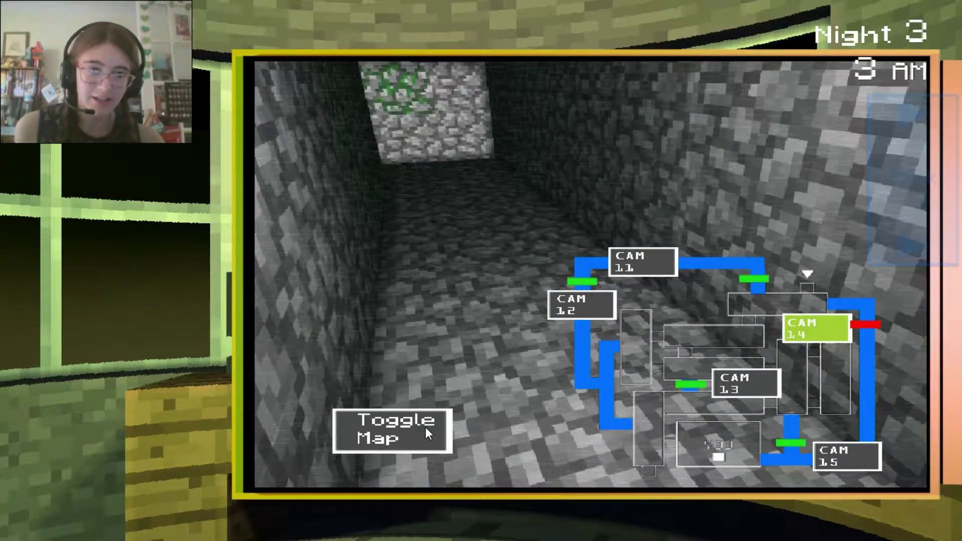
pyautogui.click(427, 429)
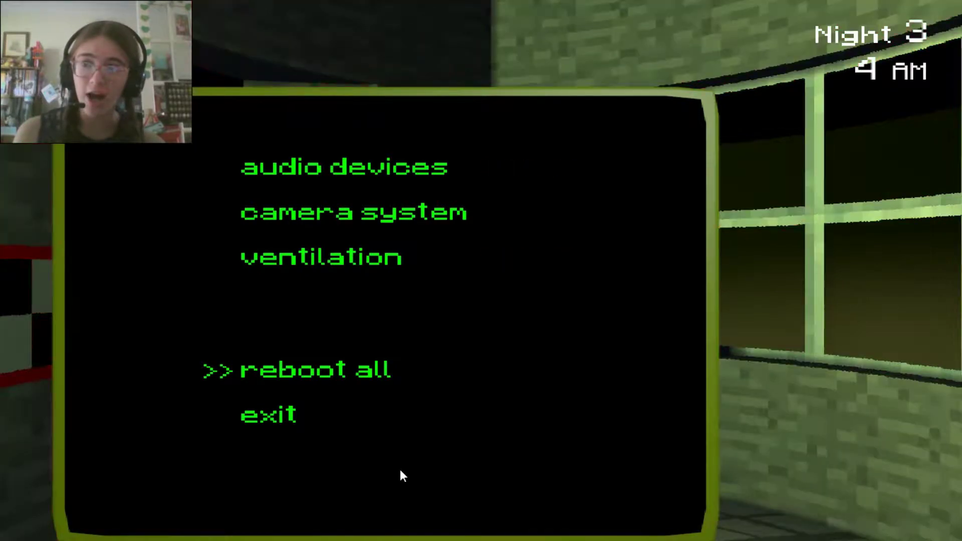
# Leave maintenance and sweep vent cameras CAM 15, 13, 14, 11 and 12.
pyautogui.click(268, 415)
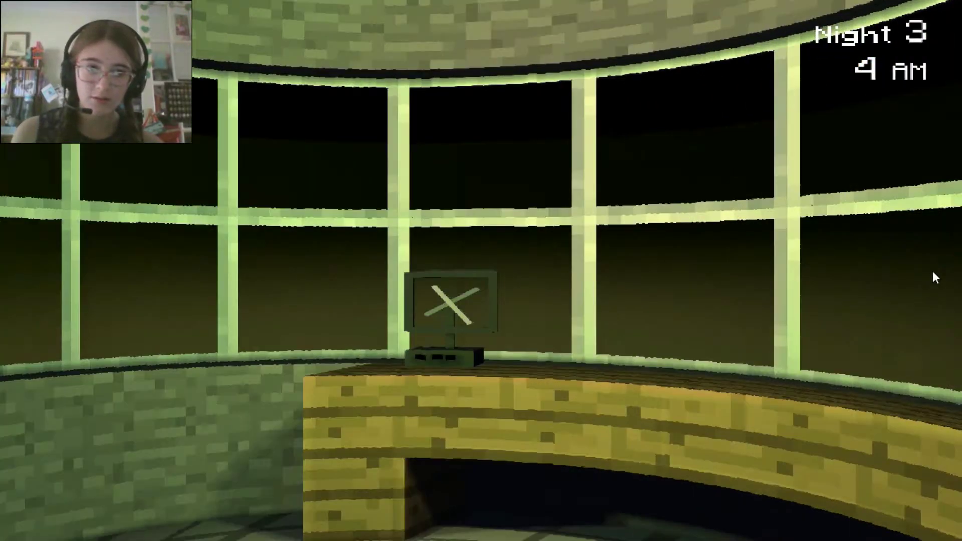
pyautogui.click(931, 263)
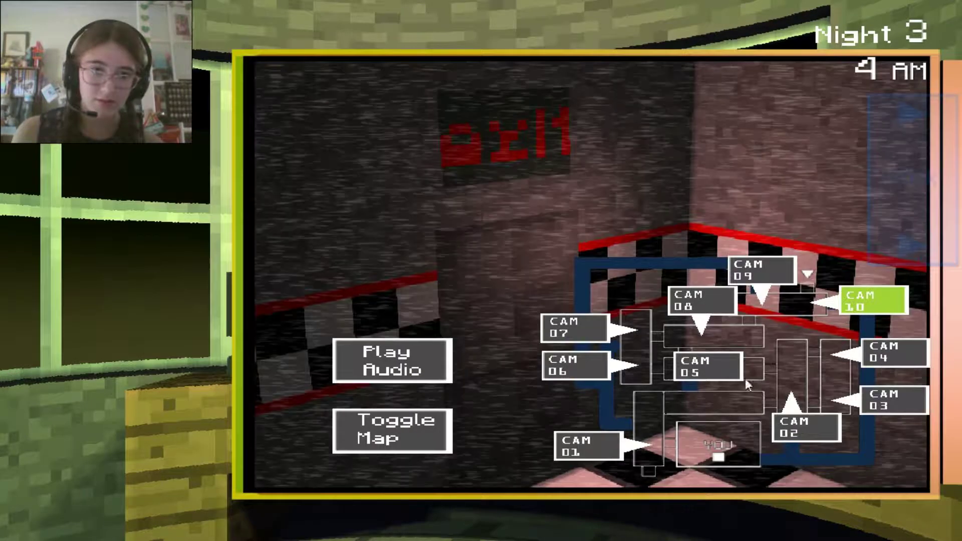
pyautogui.click(392, 429)
pyautogui.click(825, 450)
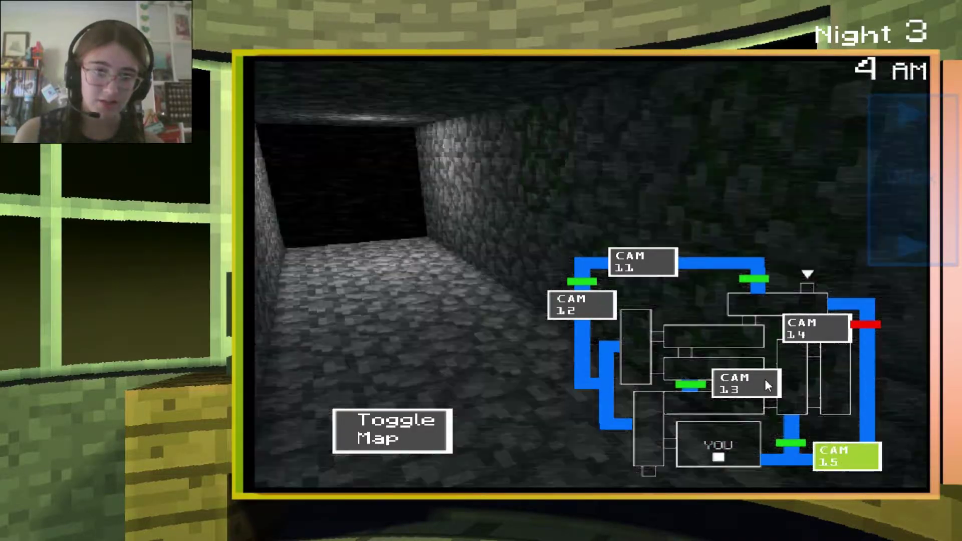
pyautogui.click(766, 379)
pyautogui.click(804, 333)
pyautogui.click(665, 270)
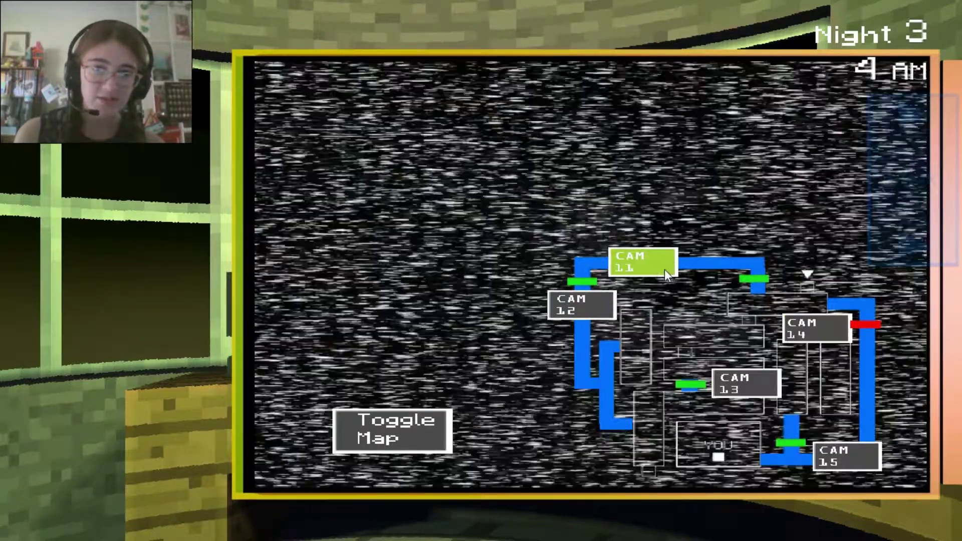
pyautogui.click(570, 301)
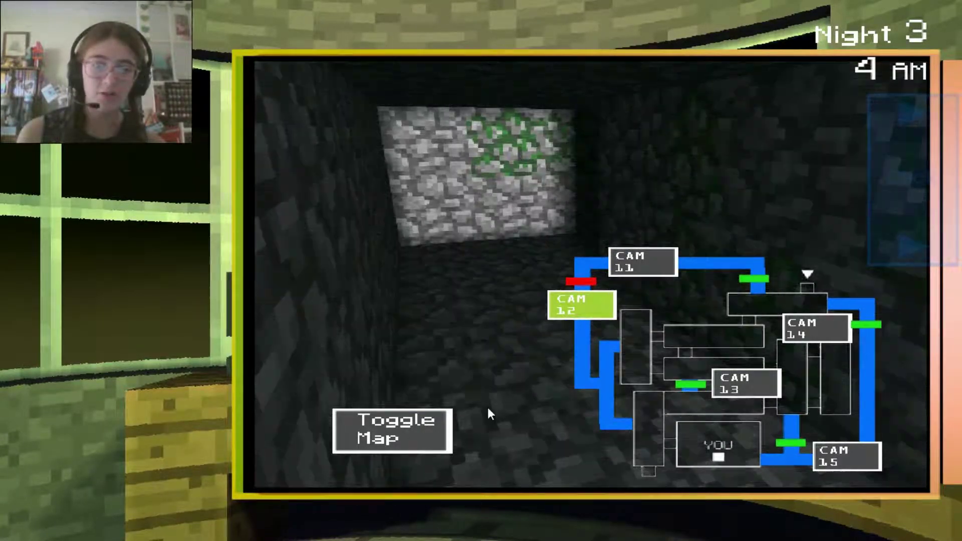
# Check CAM 07 and CAM 08, then play the lure sound at CAM 09.
pyautogui.click(447, 429)
pyautogui.click(592, 325)
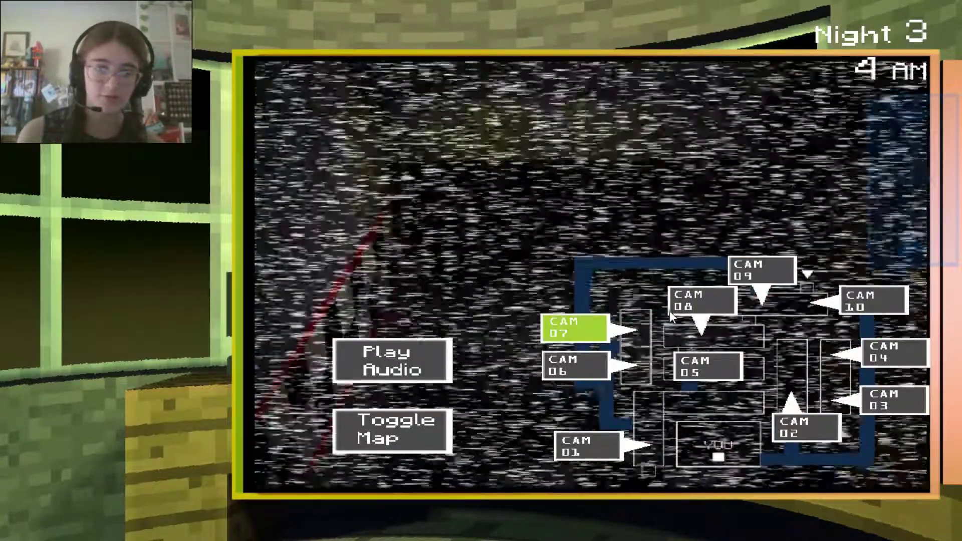
pyautogui.click(702, 300)
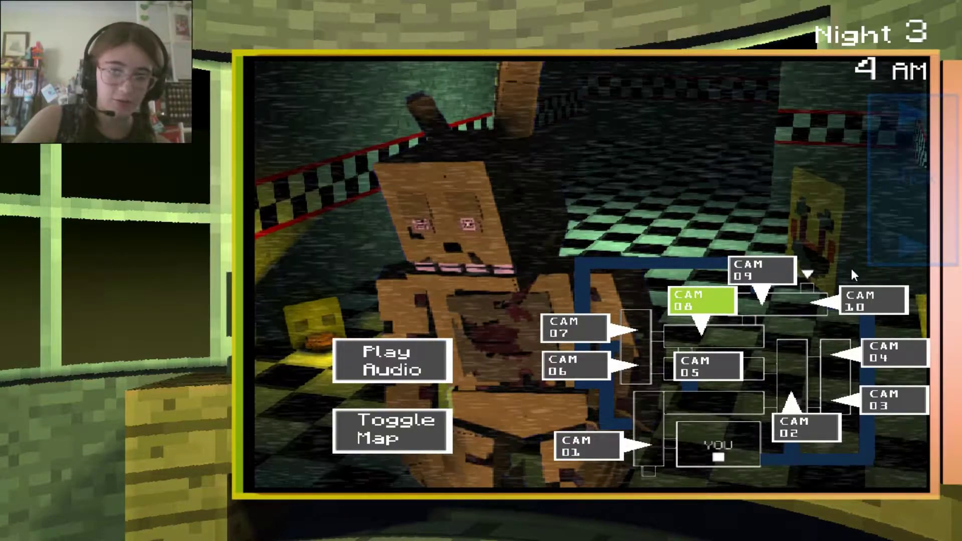
pyautogui.click(762, 273)
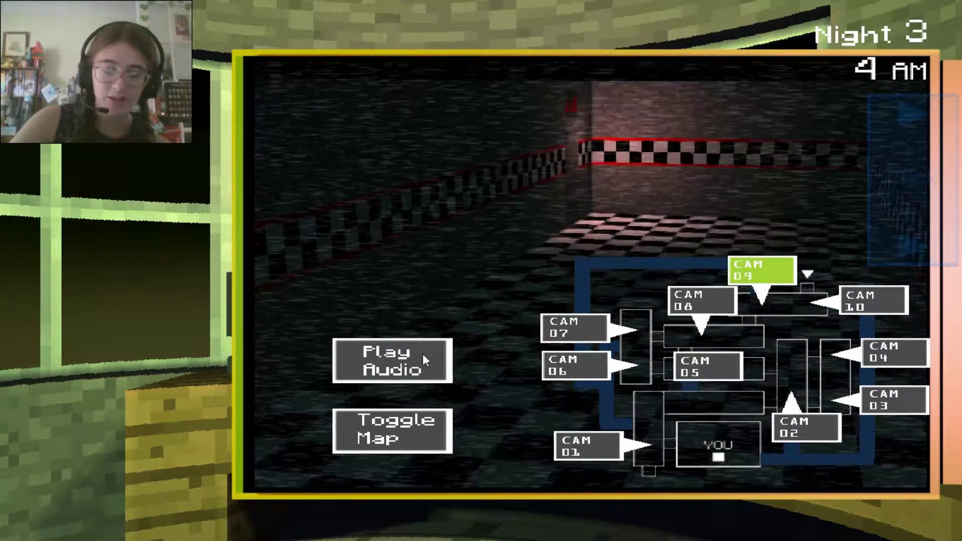
pyautogui.click(422, 360)
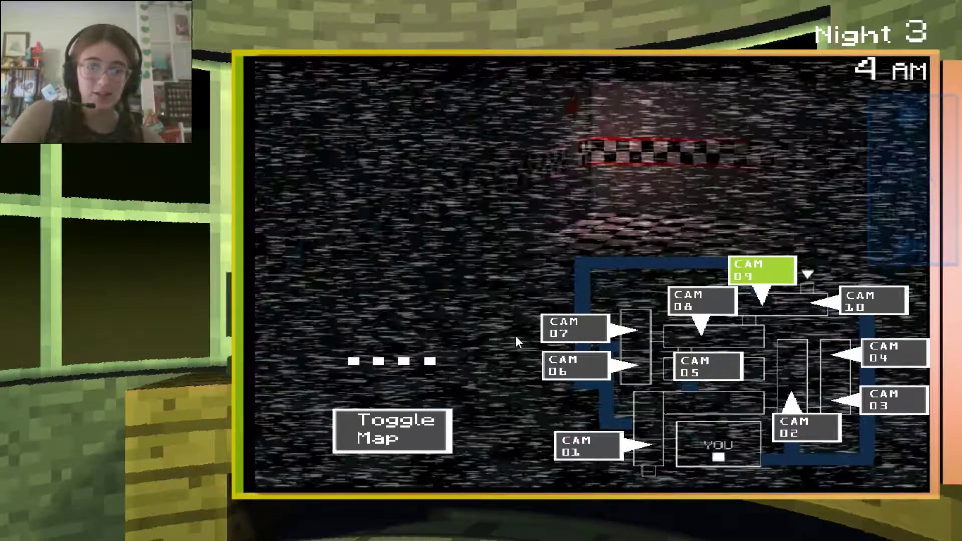
# Recheck vent cameras CAM 11 and CAM 12.
pyautogui.click(426, 430)
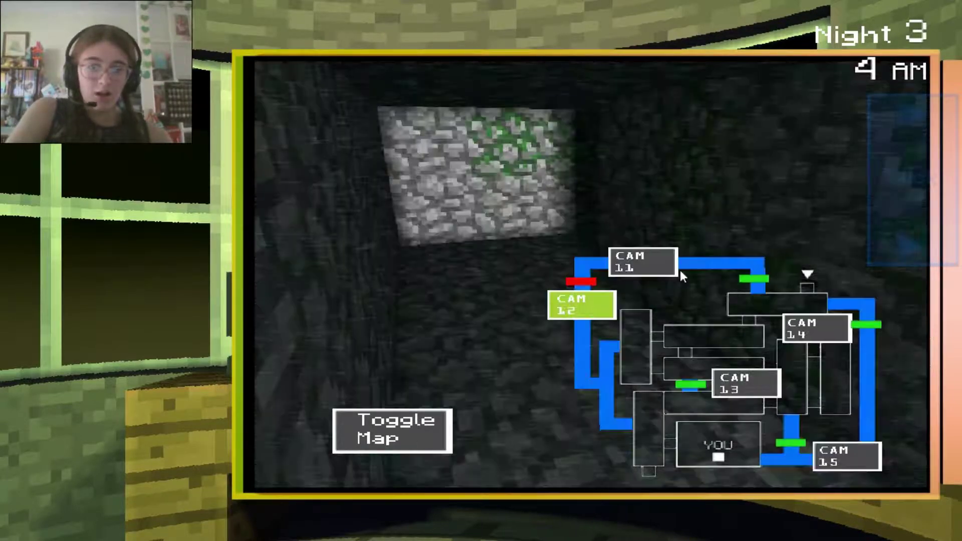
pyautogui.click(636, 268)
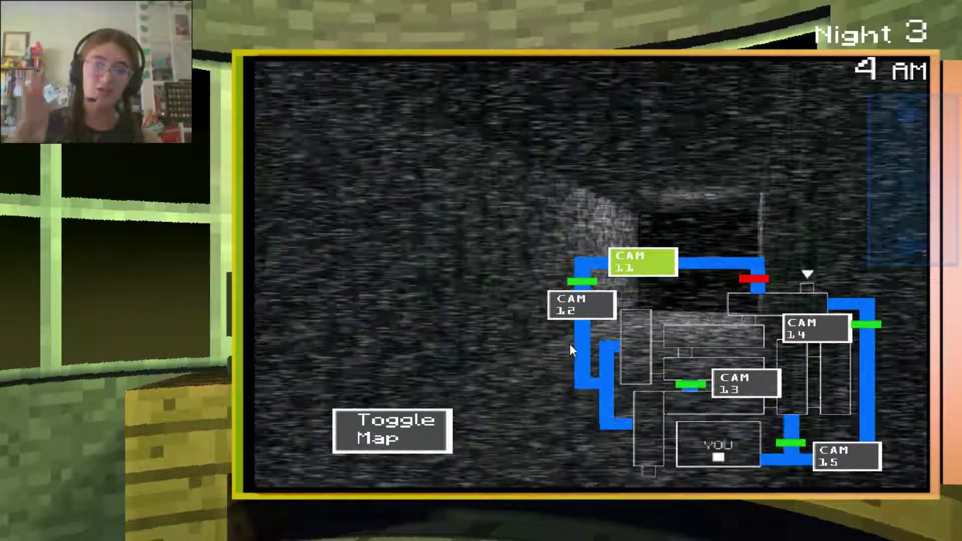
pyautogui.click(571, 308)
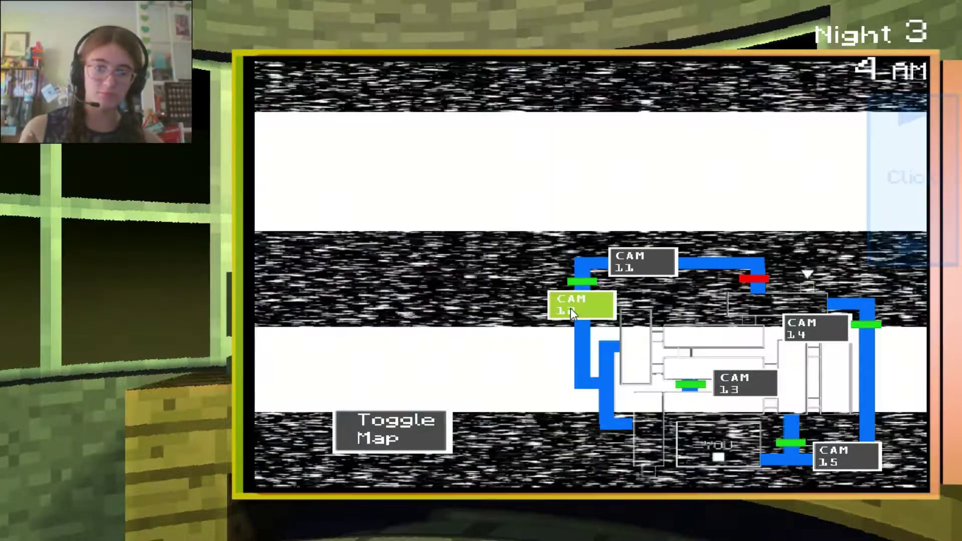
# Cycle through main cameras CAM 08, 10, 09, 07 and 06.
pyautogui.click(412, 427)
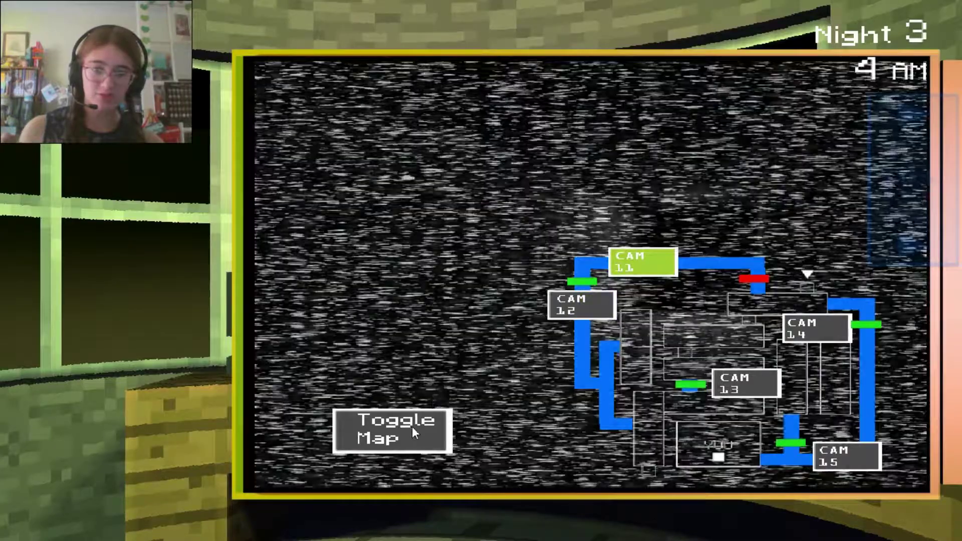
pyautogui.click(706, 298)
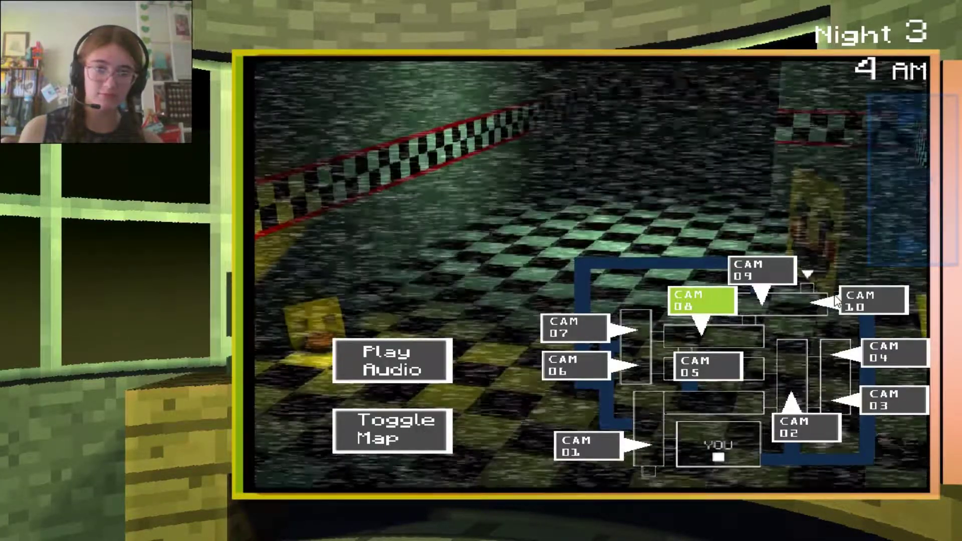
pyautogui.click(869, 299)
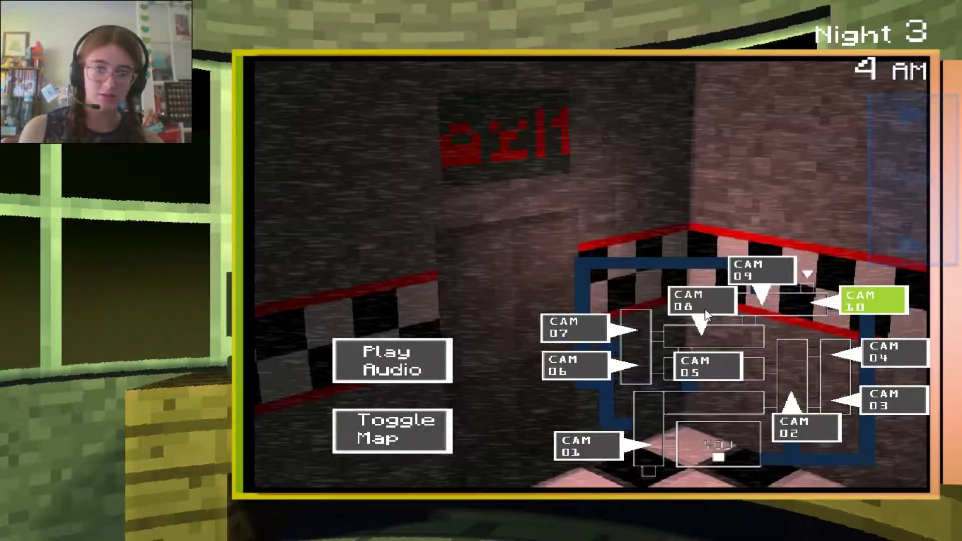
pyautogui.click(707, 312)
pyautogui.click(758, 267)
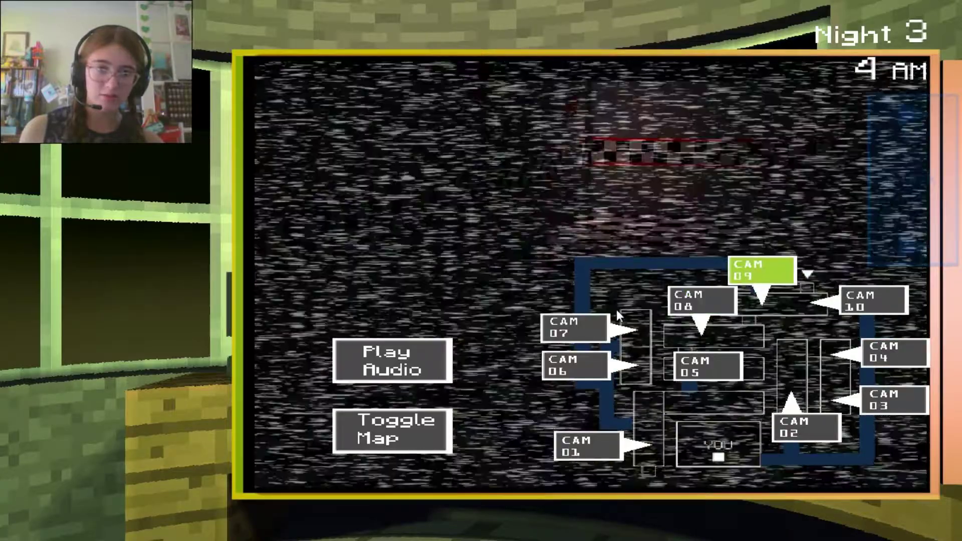
pyautogui.click(590, 331)
pyautogui.click(574, 366)
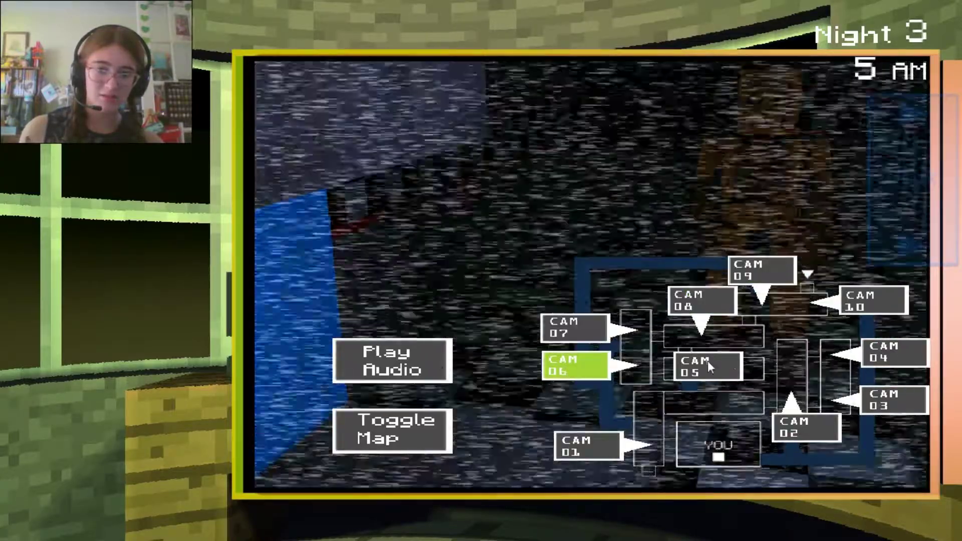
# Play lure sounds at CAM 07 and CAM 08, then try CAM 08 again.
pyautogui.click(600, 333)
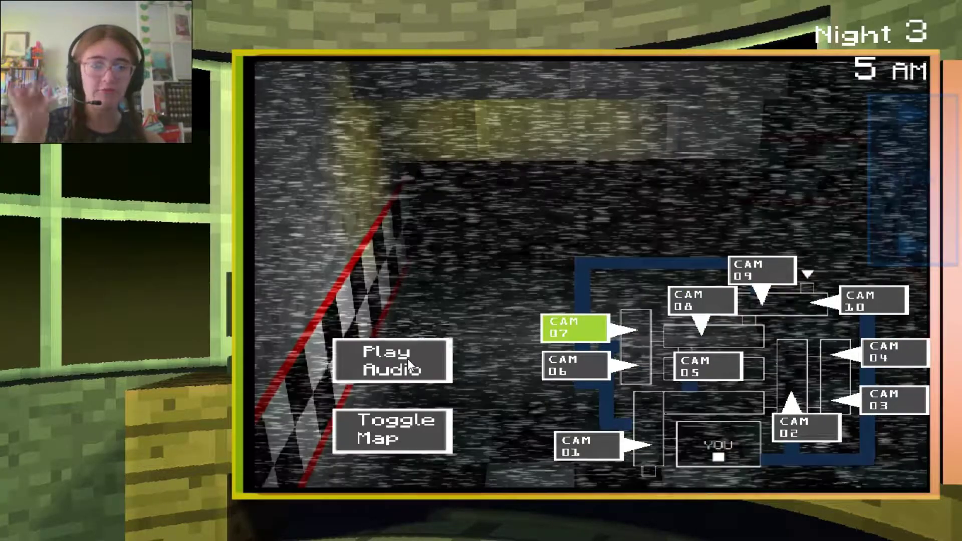
pyautogui.click(413, 356)
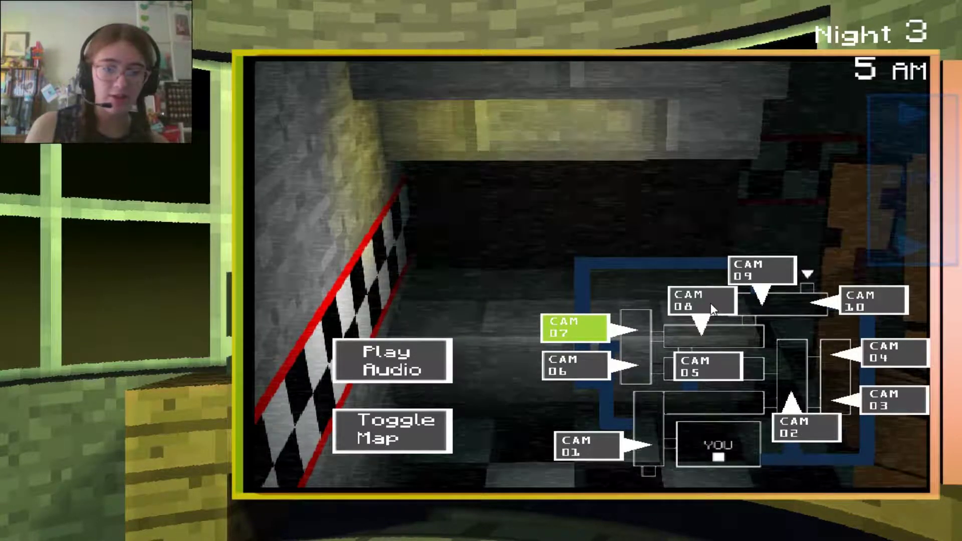
pyautogui.click(707, 305)
pyautogui.click(412, 359)
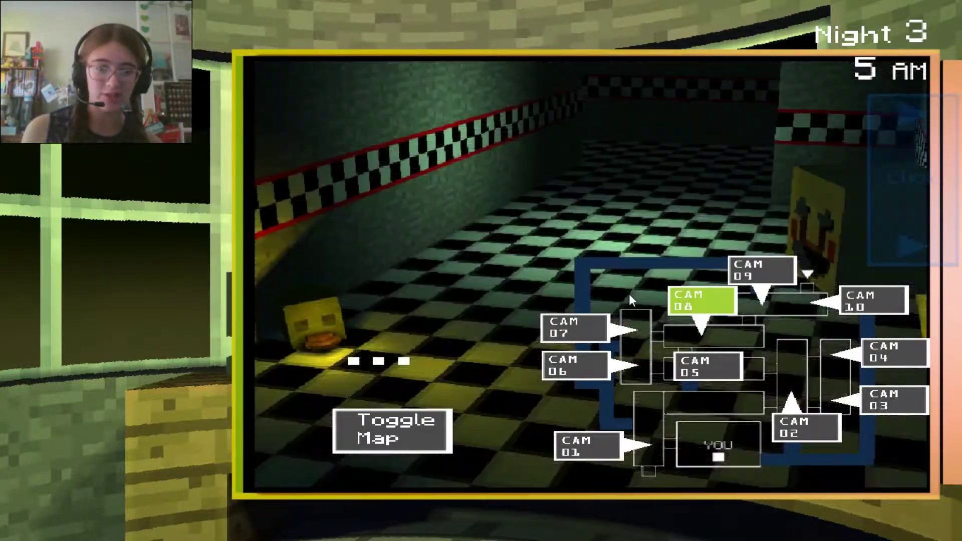
pyautogui.click(589, 325)
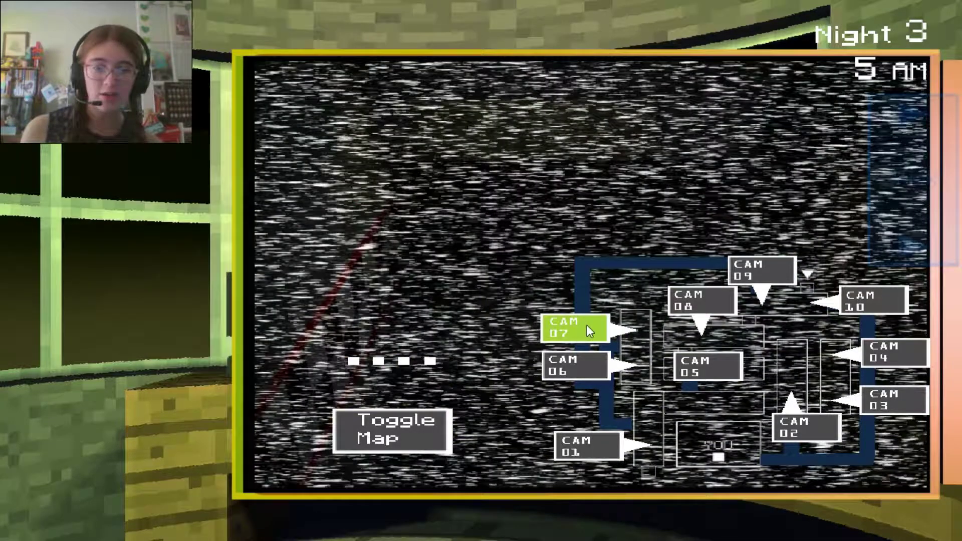
pyautogui.click(715, 300)
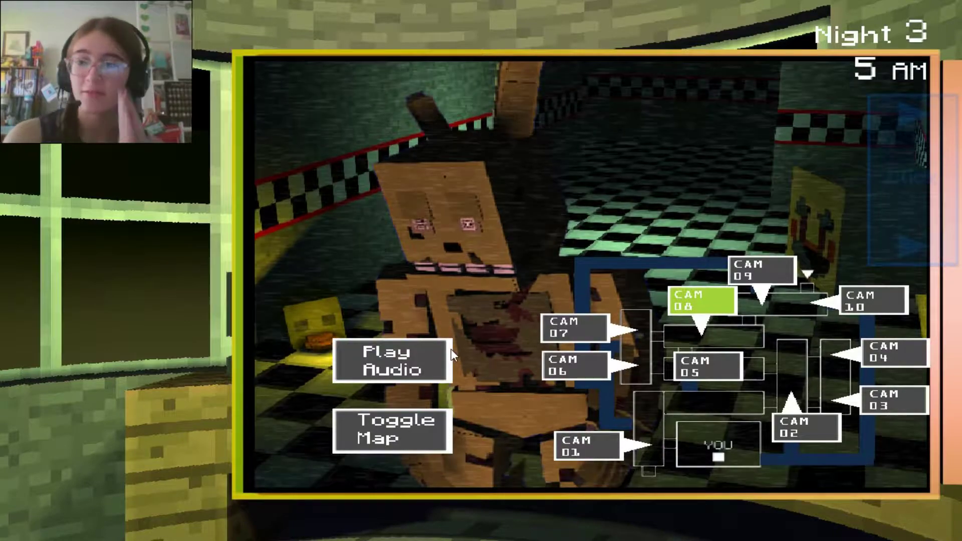
pyautogui.click(449, 351)
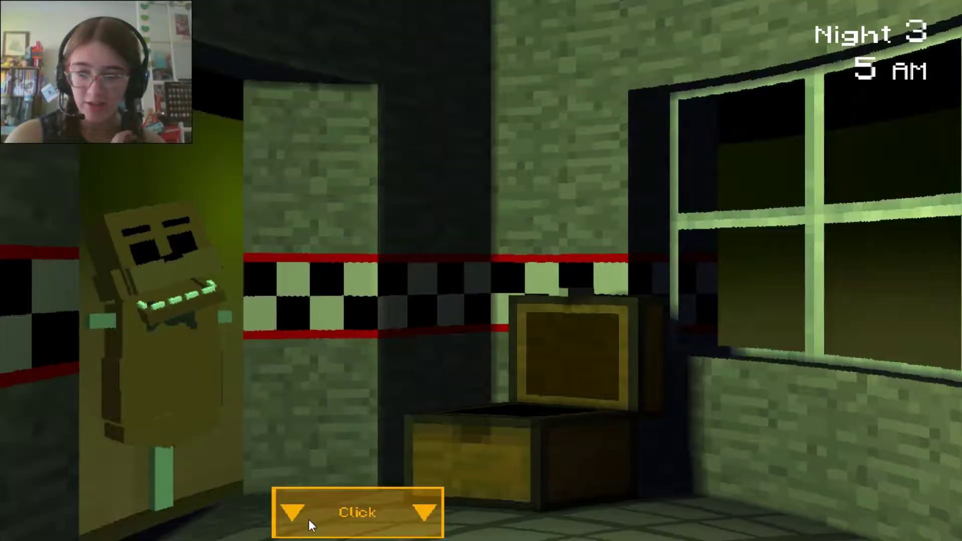
# Run Reboot All in the maintenance panel, then exit it as Night 3 ends.
pyautogui.click(309, 519)
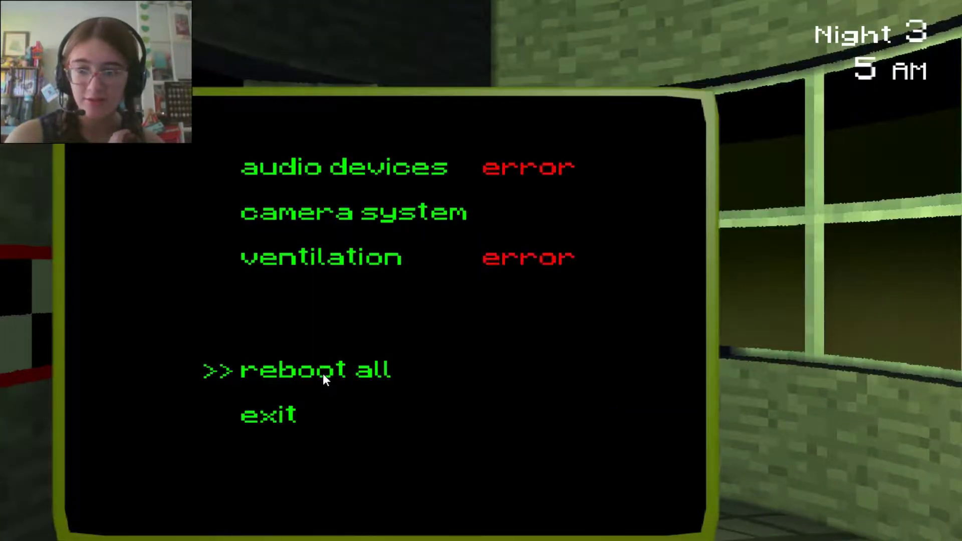
pyautogui.click(322, 373)
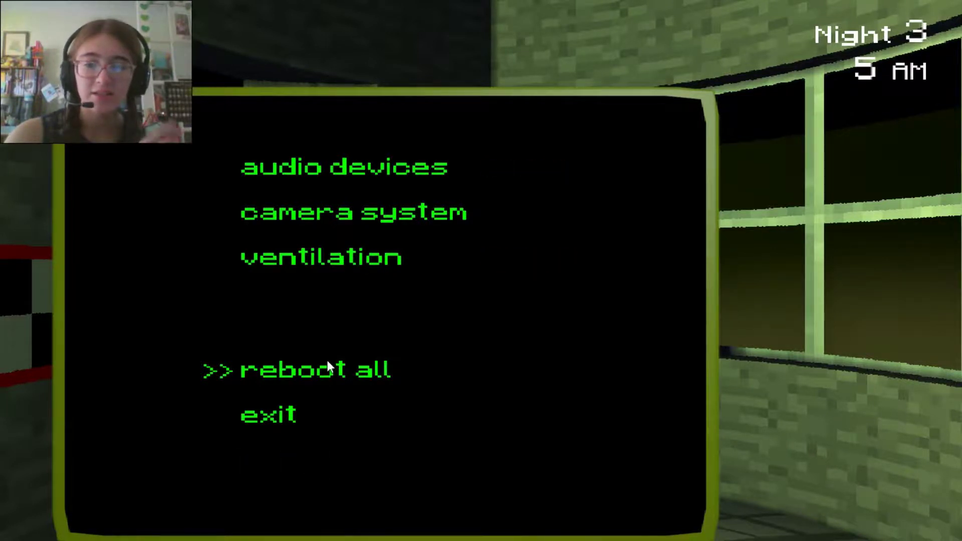
pyautogui.click(331, 412)
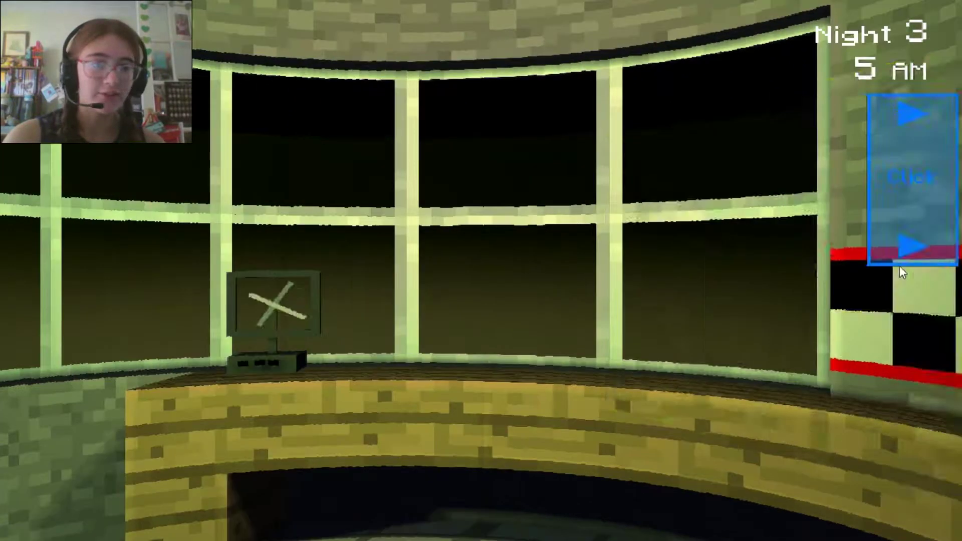
# Raise the camera monitor at the start of Night 4.
pyautogui.click(900, 266)
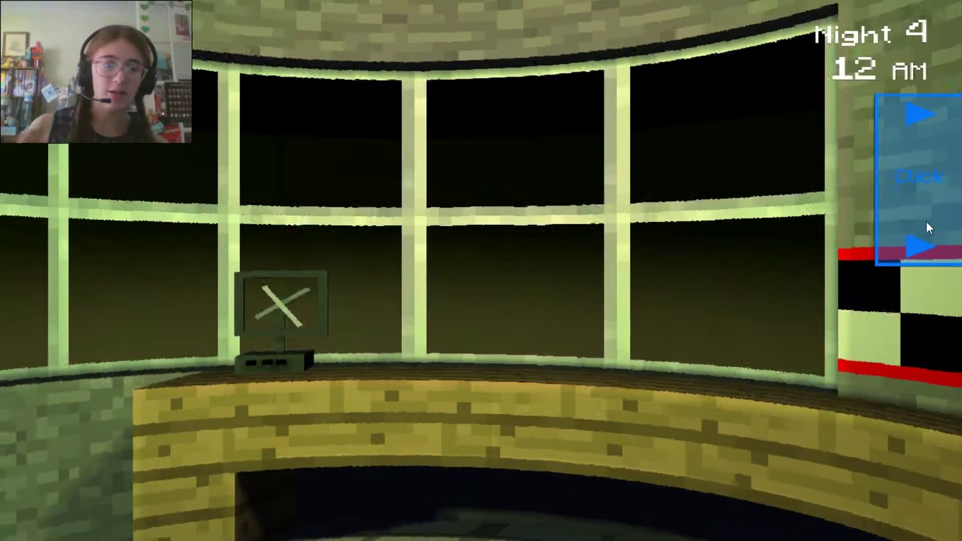
# Seal the vent beside CAM 14 and check CAMs 10 and 09, then lower the monitor.
pyautogui.click(927, 221)
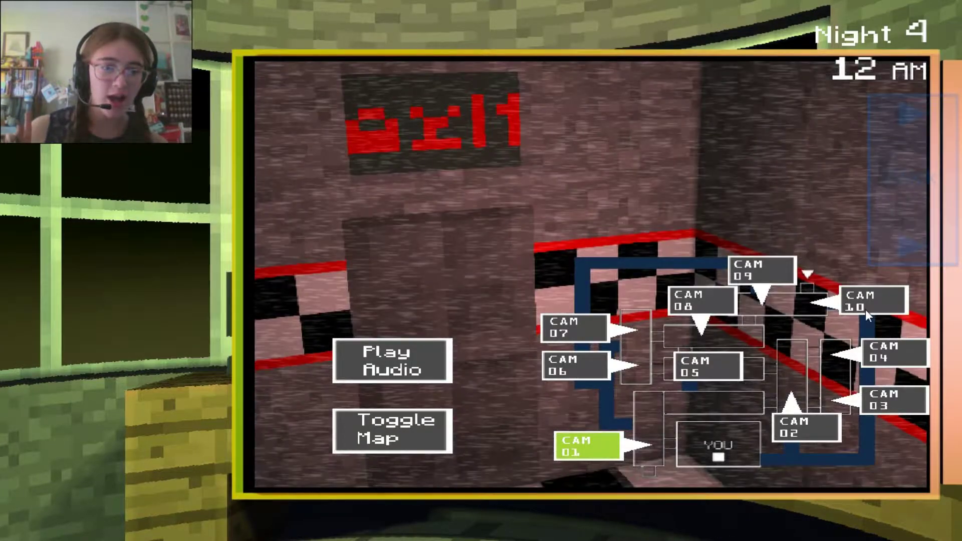
pyautogui.click(869, 302)
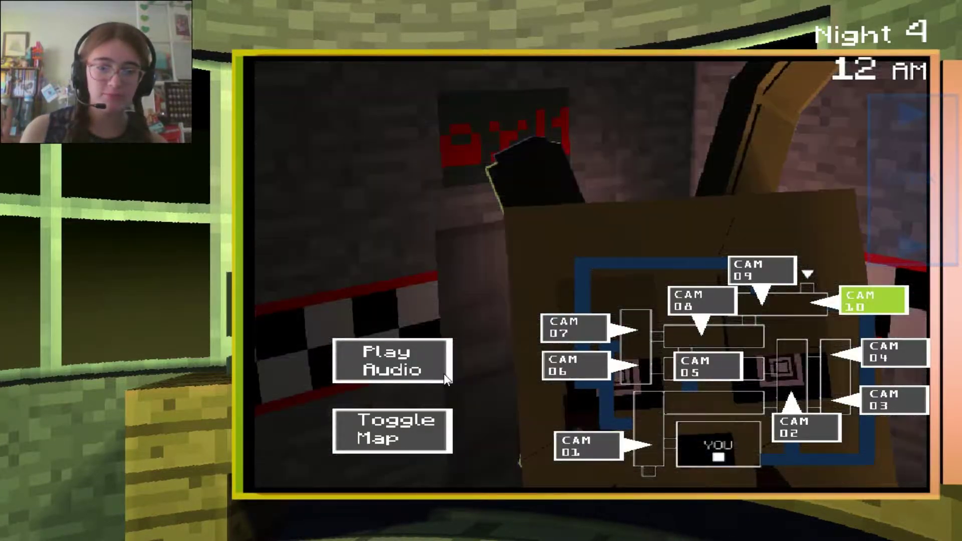
pyautogui.click(807, 274)
pyautogui.click(818, 329)
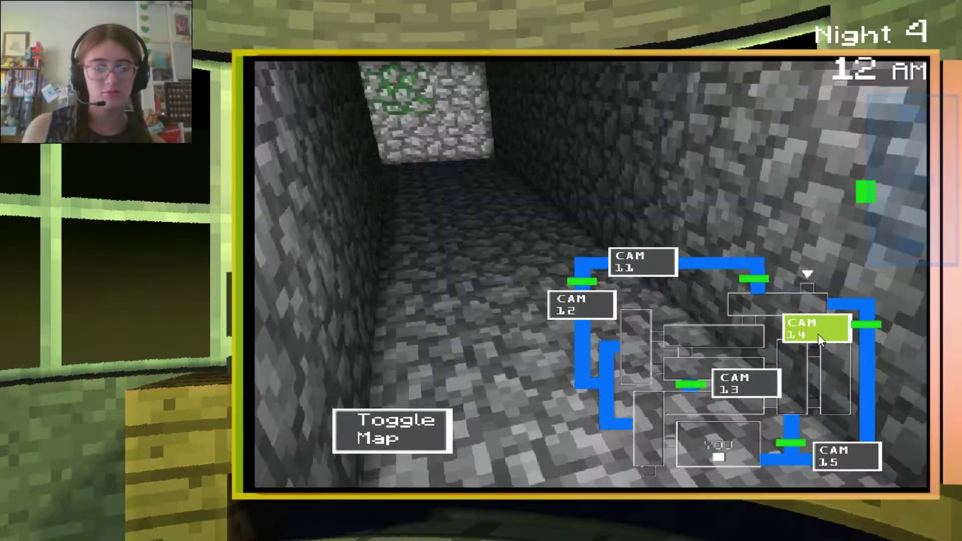
pyautogui.click(808, 344)
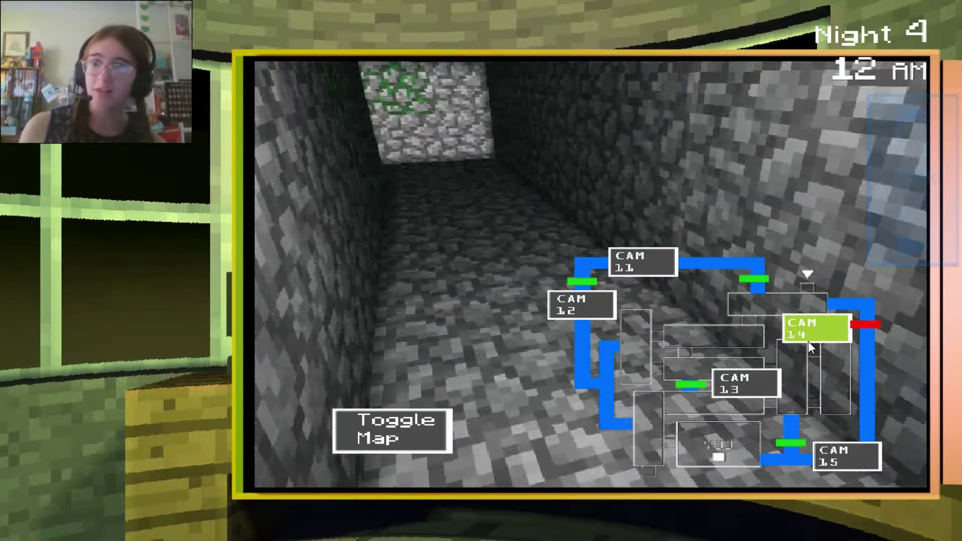
pyautogui.click(417, 424)
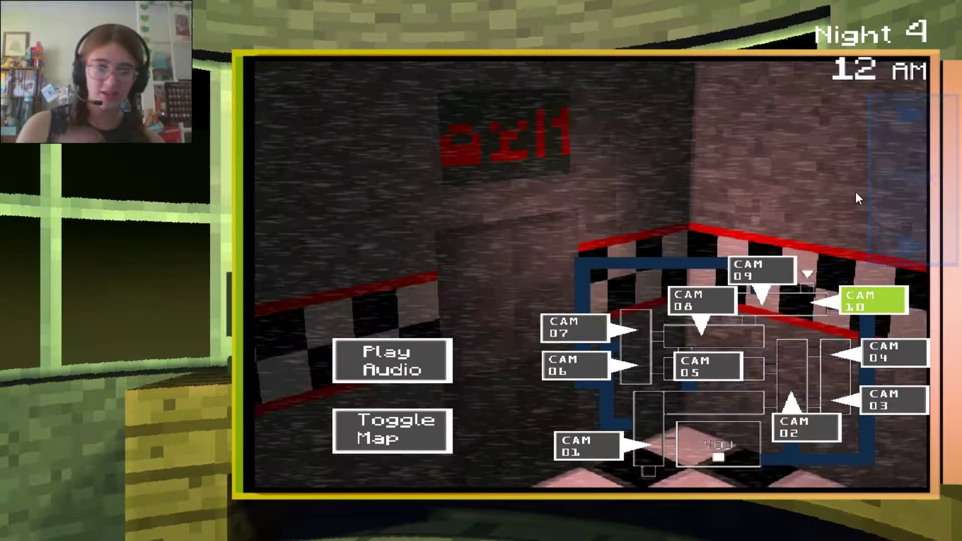
pyautogui.click(763, 272)
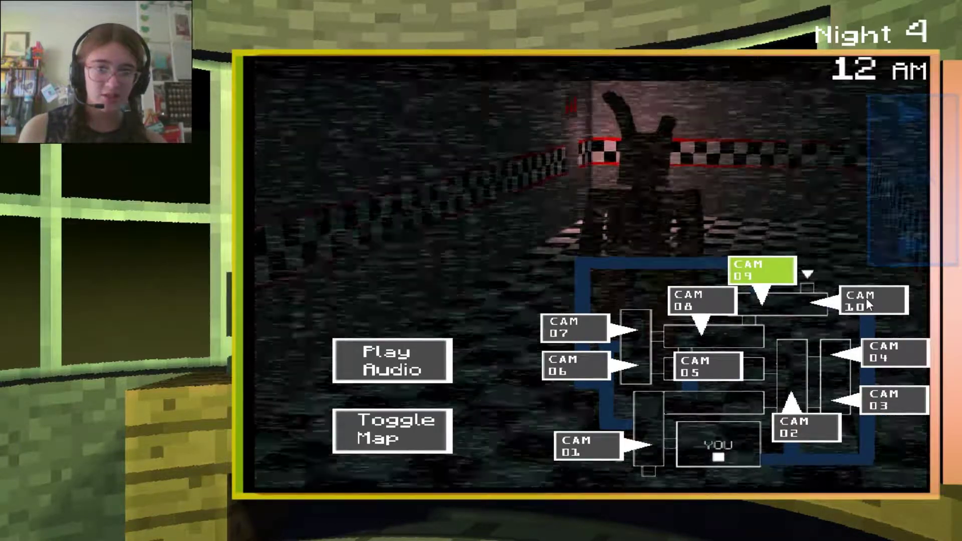
pyautogui.click(867, 298)
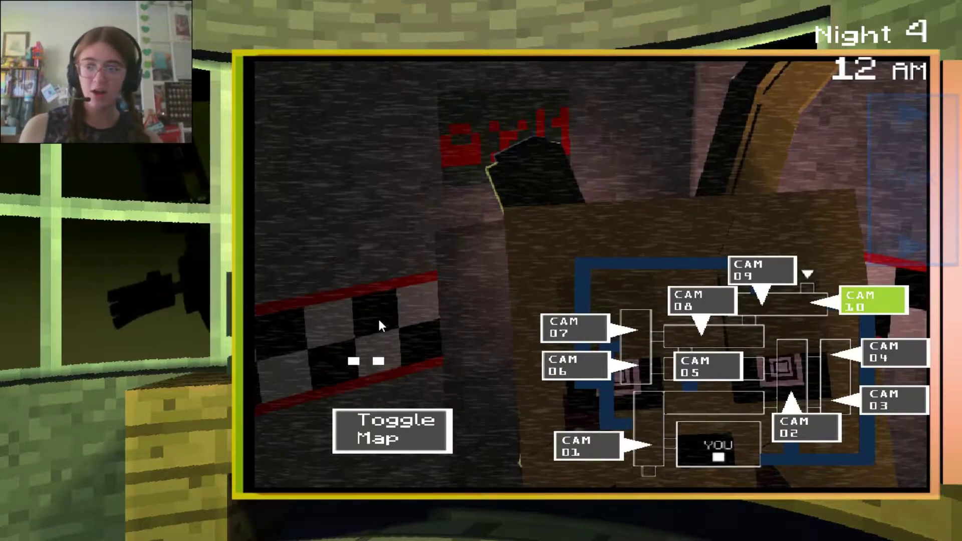
pyautogui.click(903, 180)
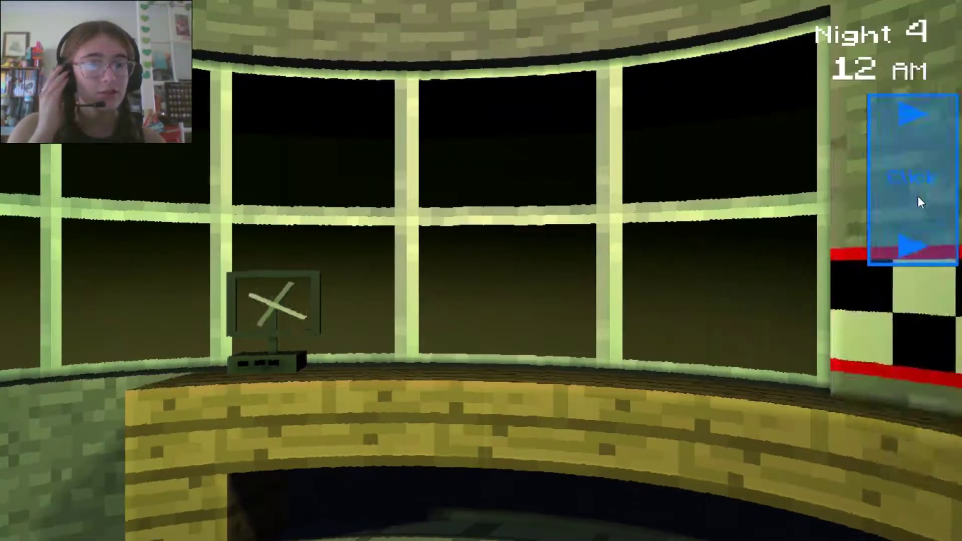
# Move the vent seal to CAM 12 and check CAMs 09, 07 and 08.
pyautogui.click(917, 198)
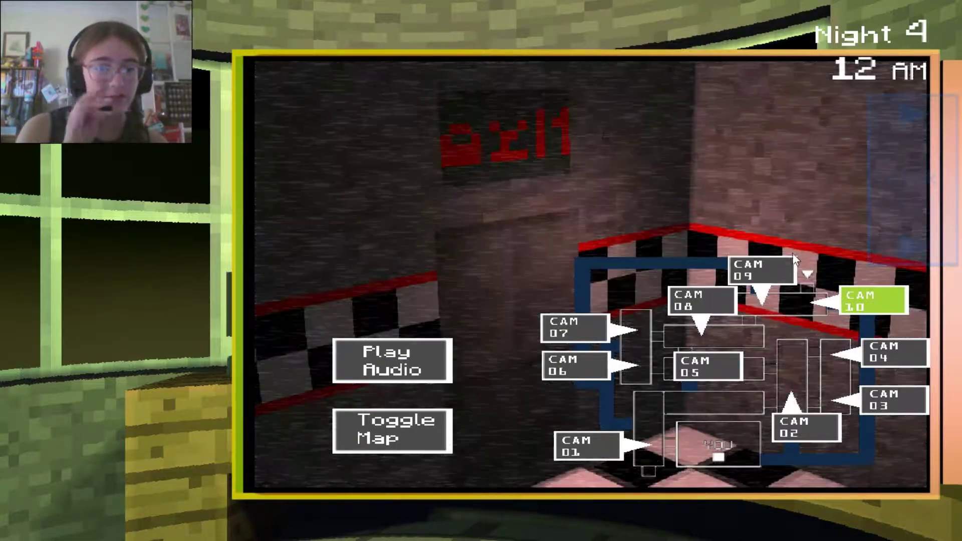
pyautogui.click(782, 271)
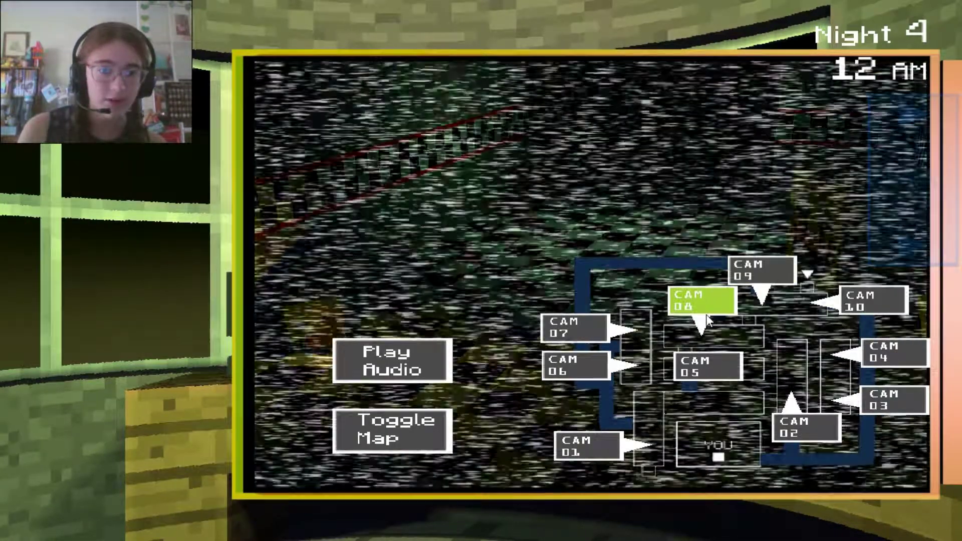
pyautogui.click(575, 337)
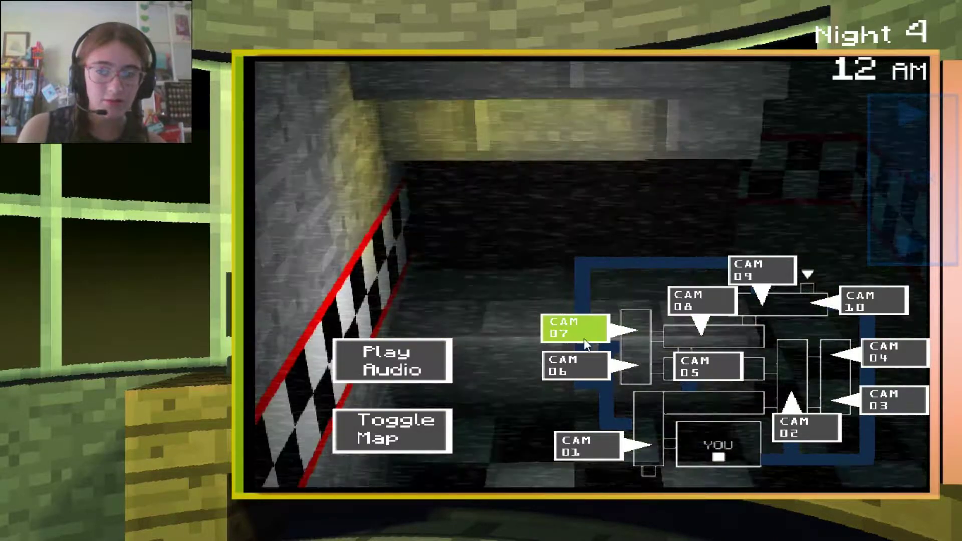
pyautogui.click(565, 365)
pyautogui.click(393, 430)
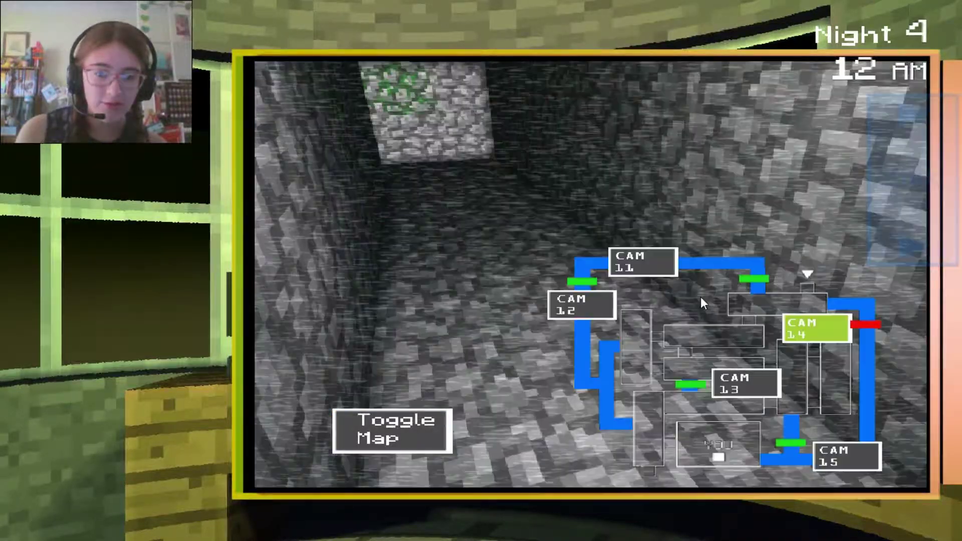
pyautogui.click(628, 264)
pyautogui.click(597, 306)
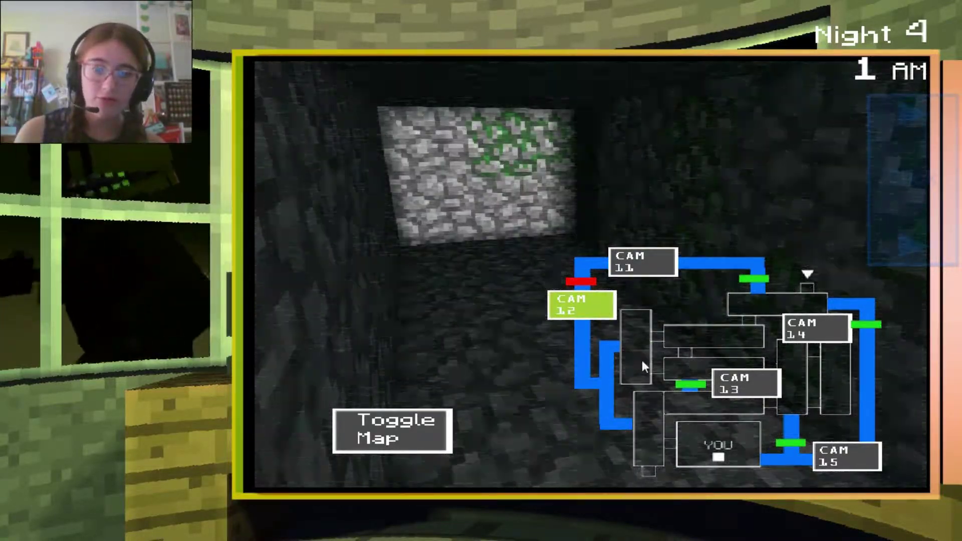
pyautogui.click(392, 430)
pyautogui.click(700, 301)
pyautogui.click(594, 332)
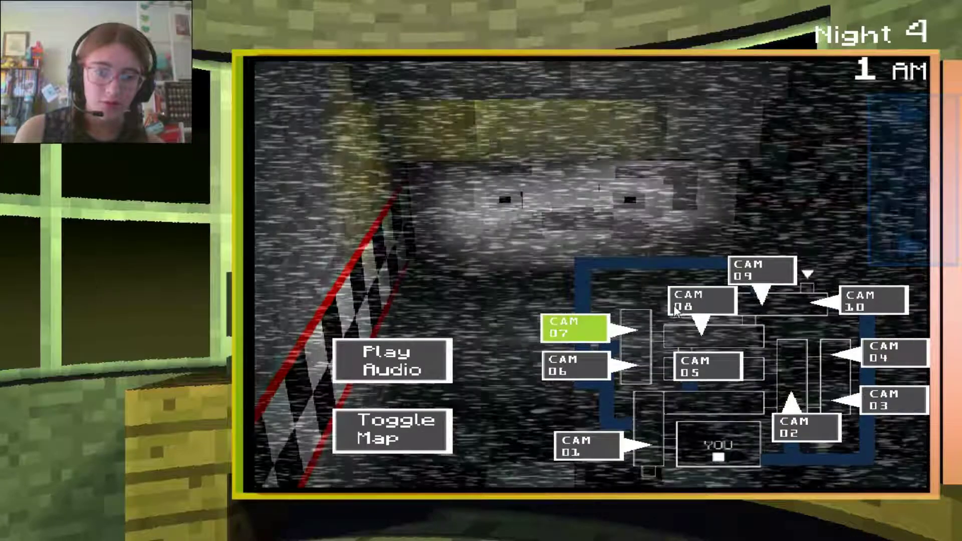
pyautogui.click(682, 303)
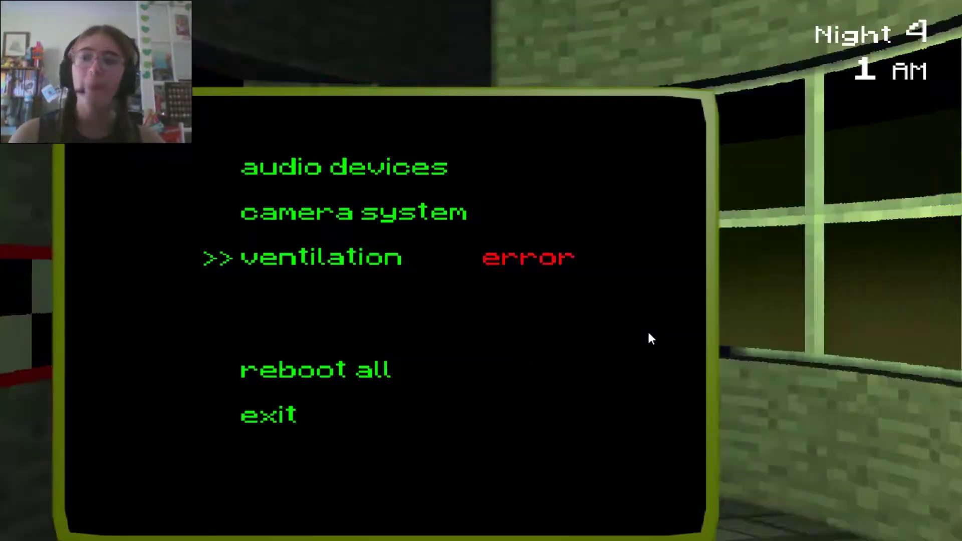
# Check vent cams 15 and 13, then reboot the audio devices in maintenance.
pyautogui.click(255, 425)
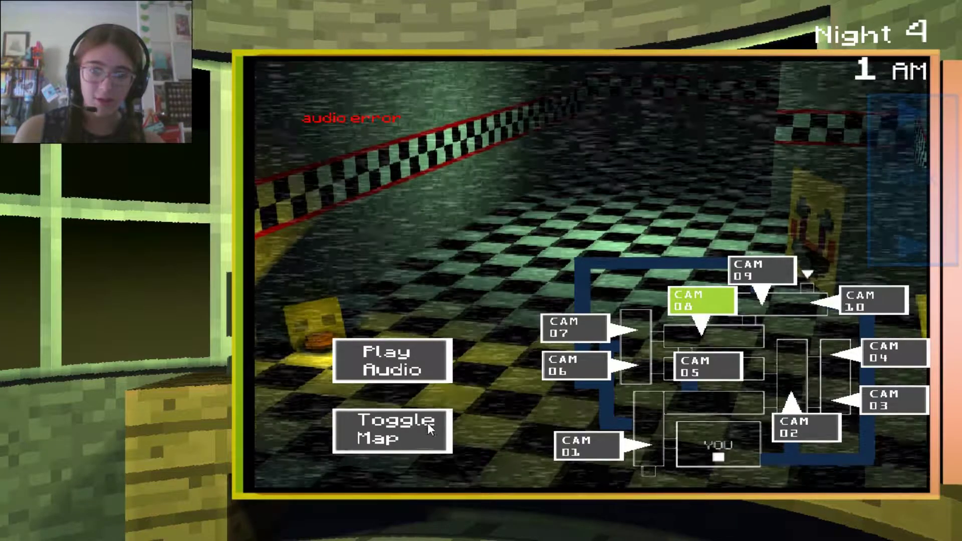
pyautogui.click(423, 437)
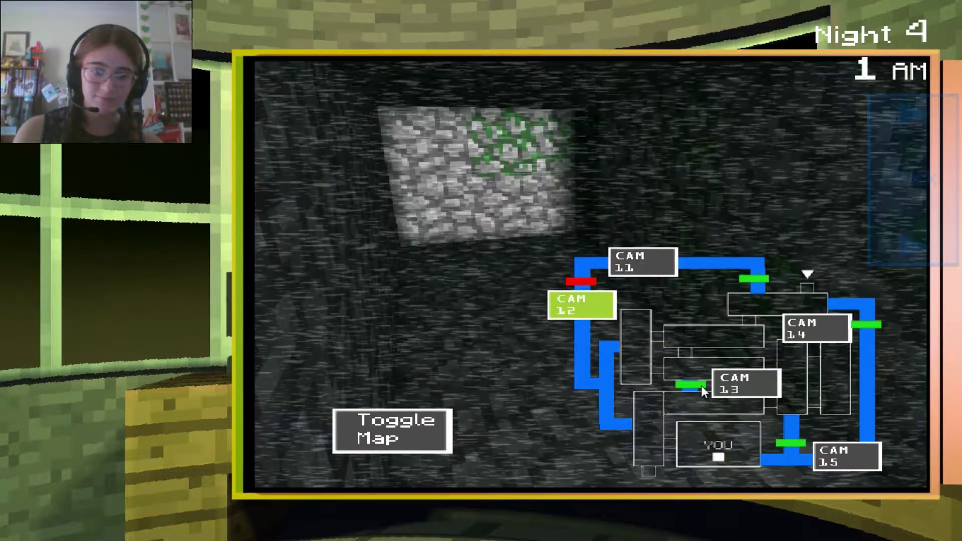
pyautogui.click(828, 453)
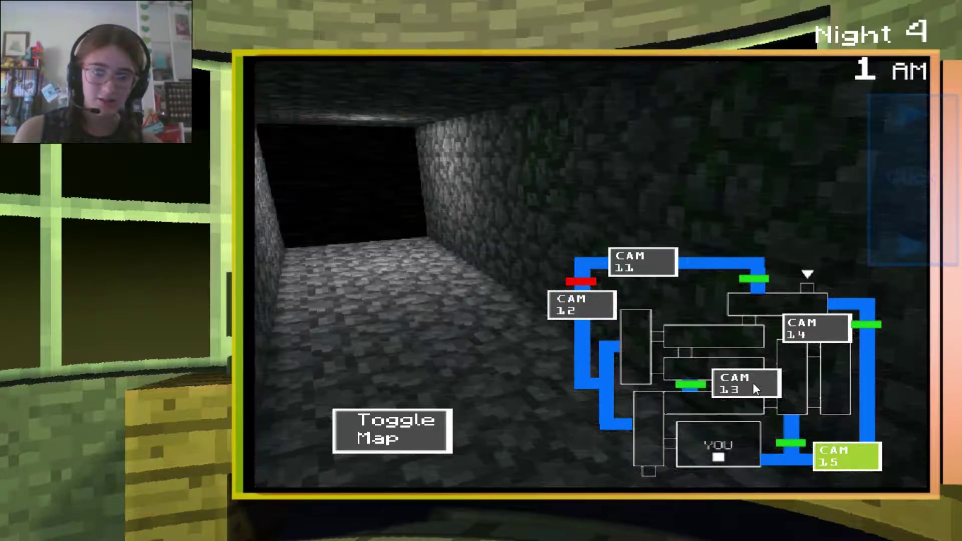
pyautogui.click(752, 381)
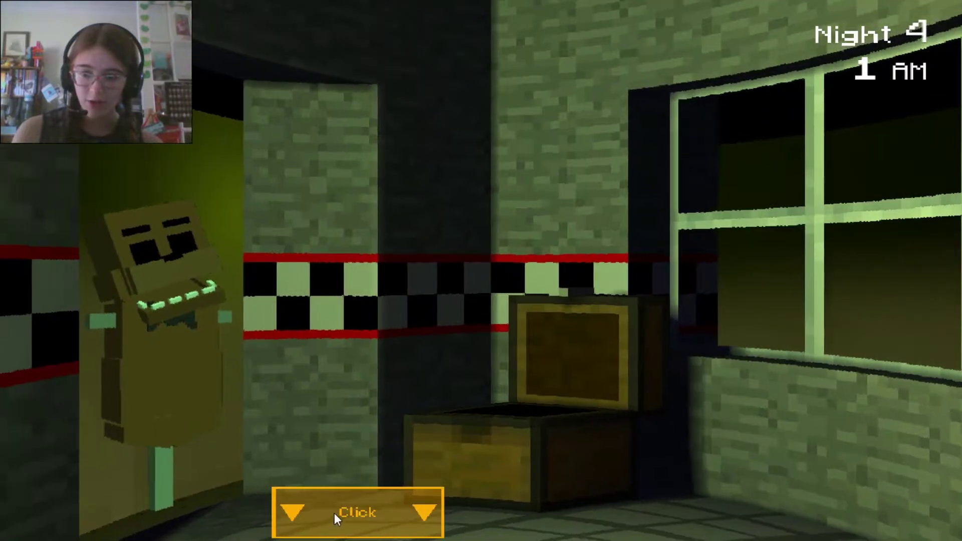
pyautogui.click(335, 514)
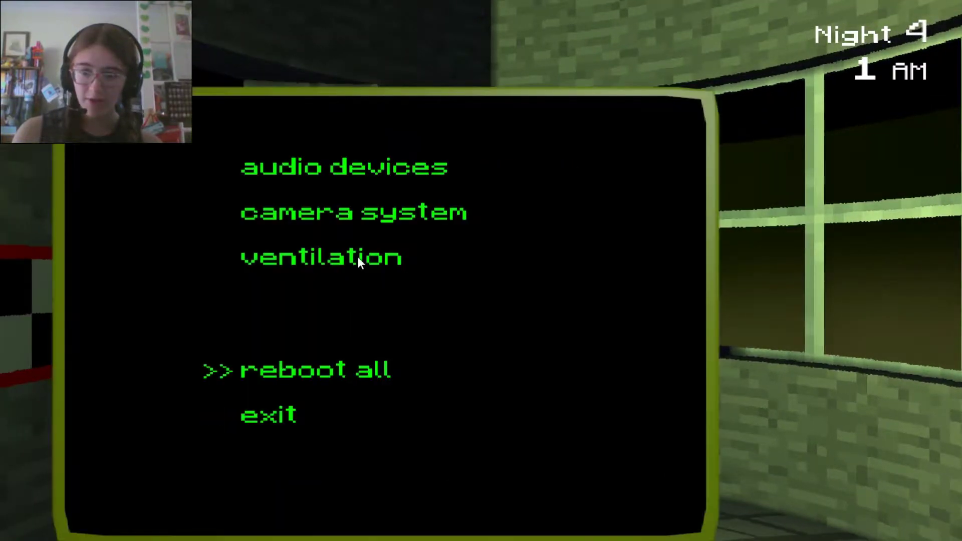
pyautogui.click(372, 167)
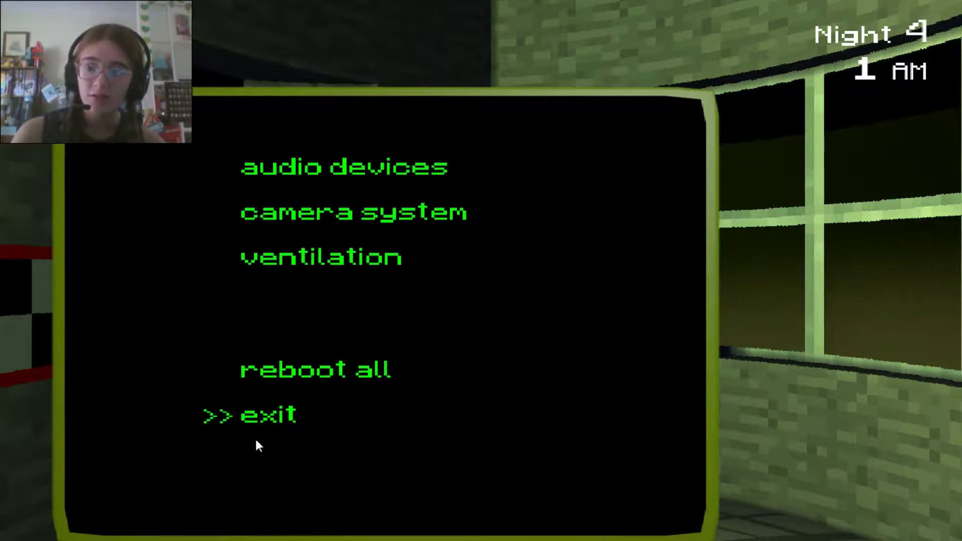
pyautogui.click(254, 420)
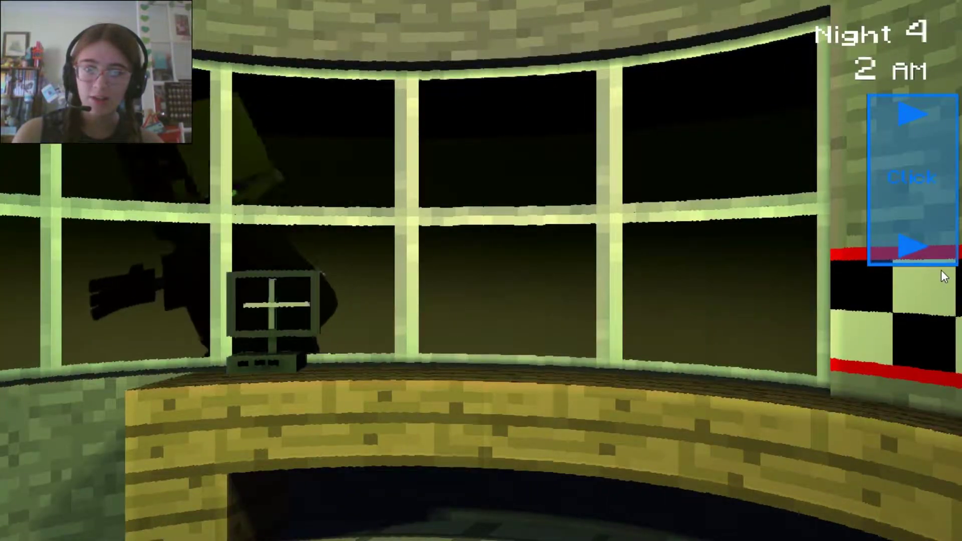
# Check CAMs 05, 02, 06, 07 and 08, then lower the monitor and close maintenance.
pyautogui.click(927, 230)
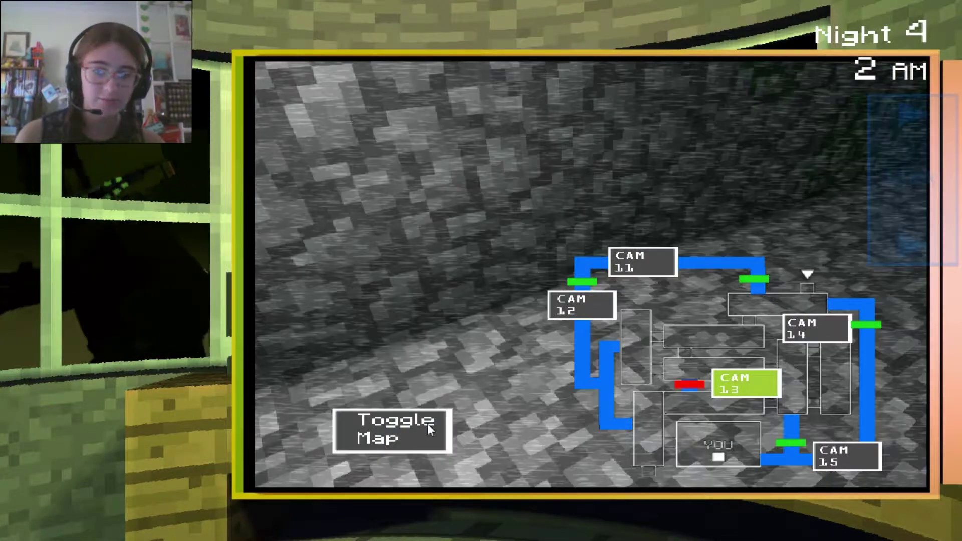
pyautogui.click(428, 424)
pyautogui.click(716, 363)
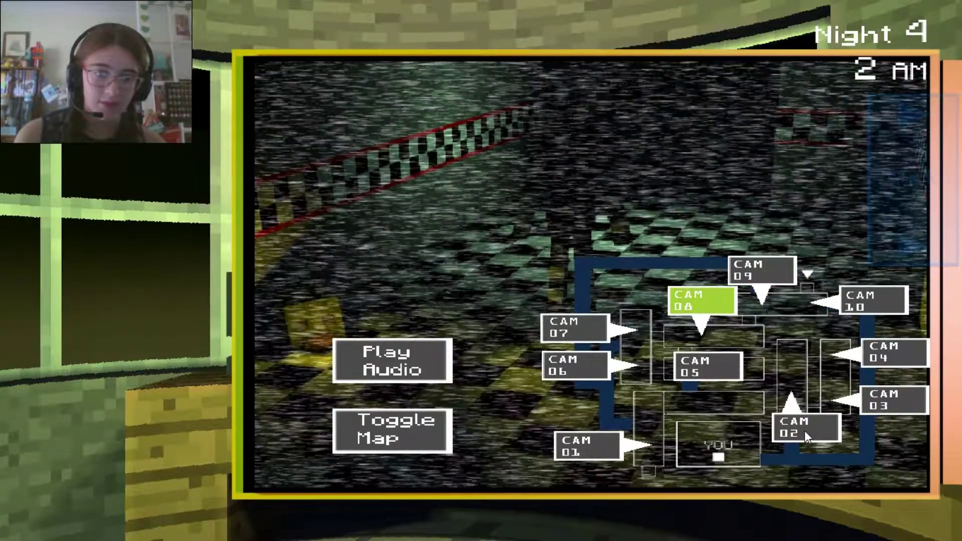
pyautogui.click(804, 431)
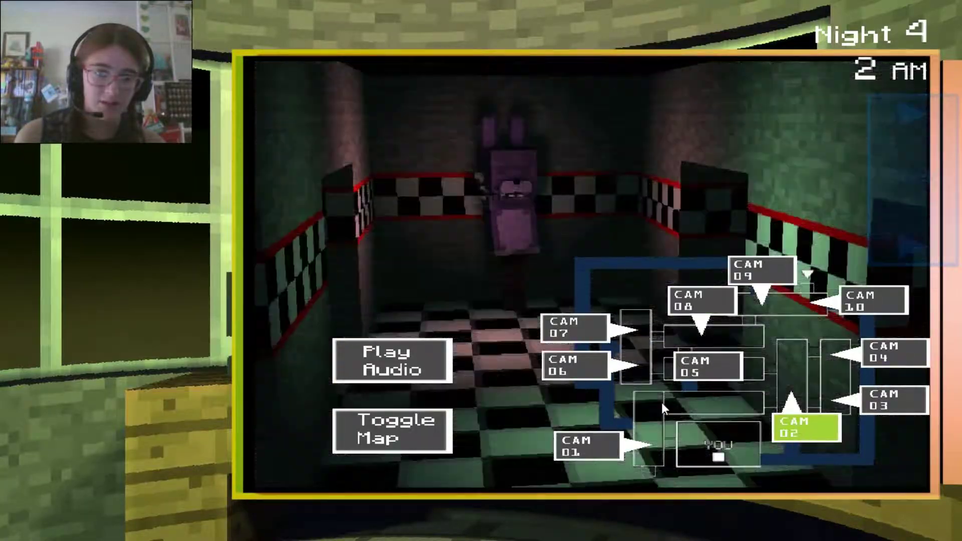
pyautogui.click(591, 371)
pyautogui.click(581, 330)
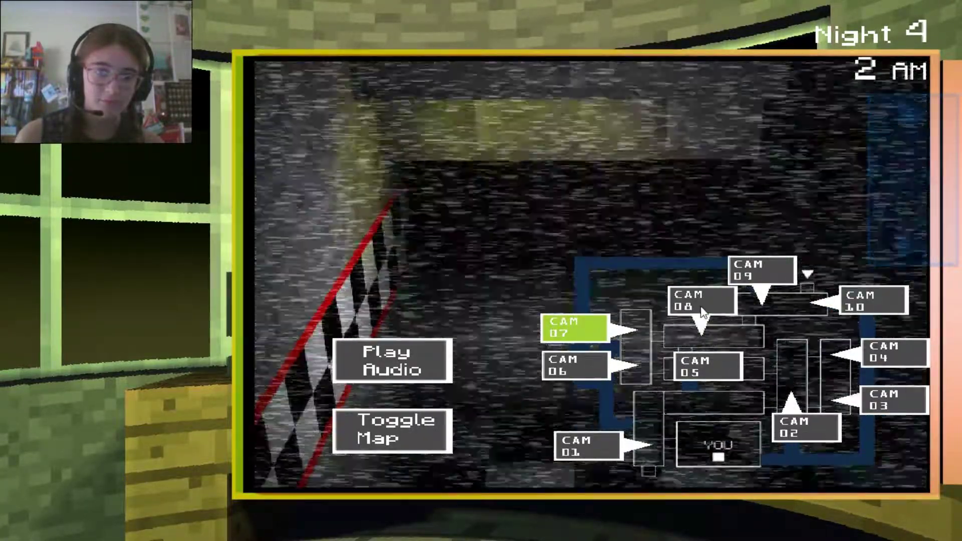
pyautogui.click(701, 302)
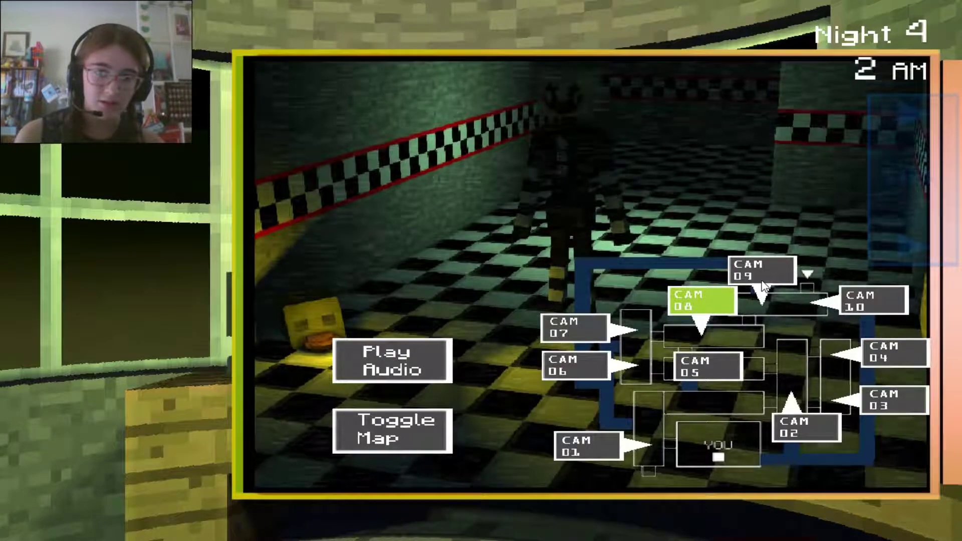
pyautogui.press('space')
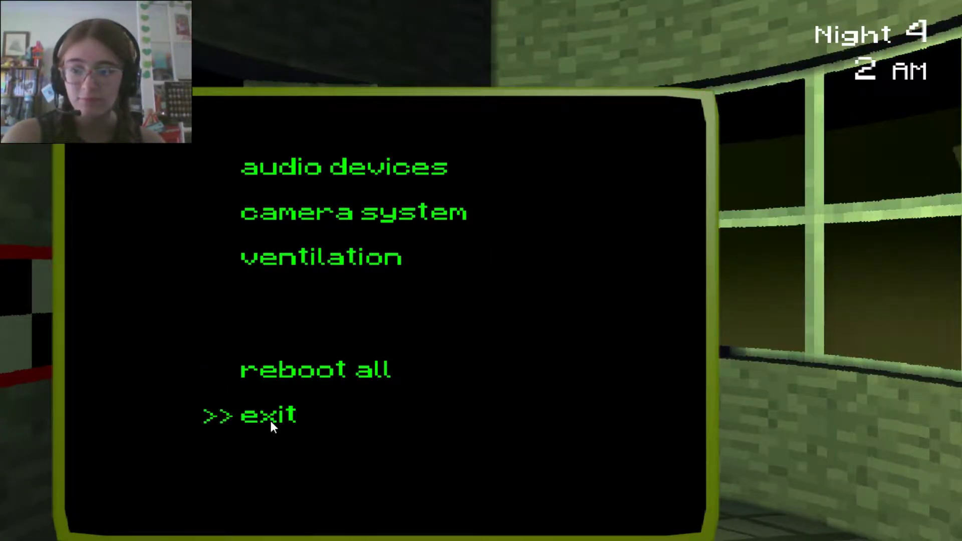
pyautogui.click(272, 422)
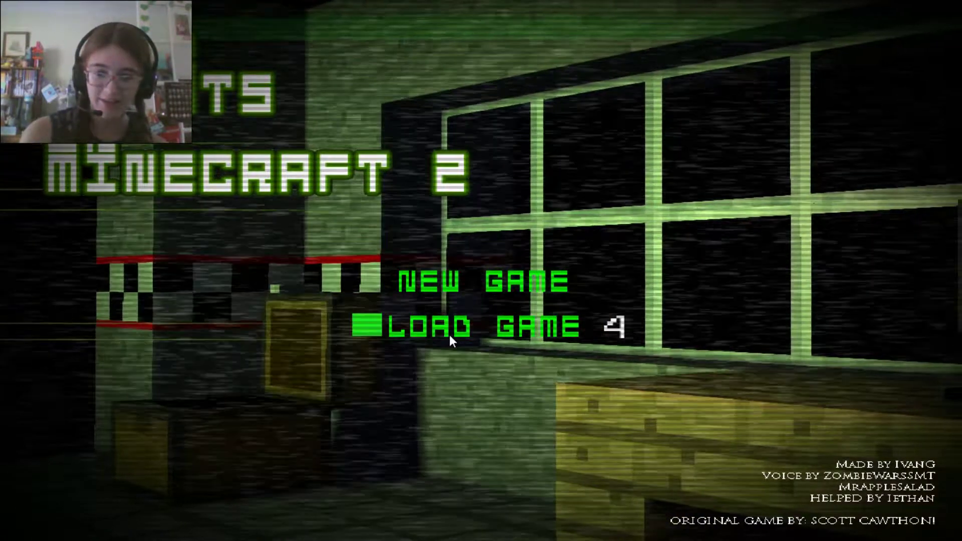
# Load the saved Night 4 game and raise the camera monitor in the office.
pyautogui.click(450, 331)
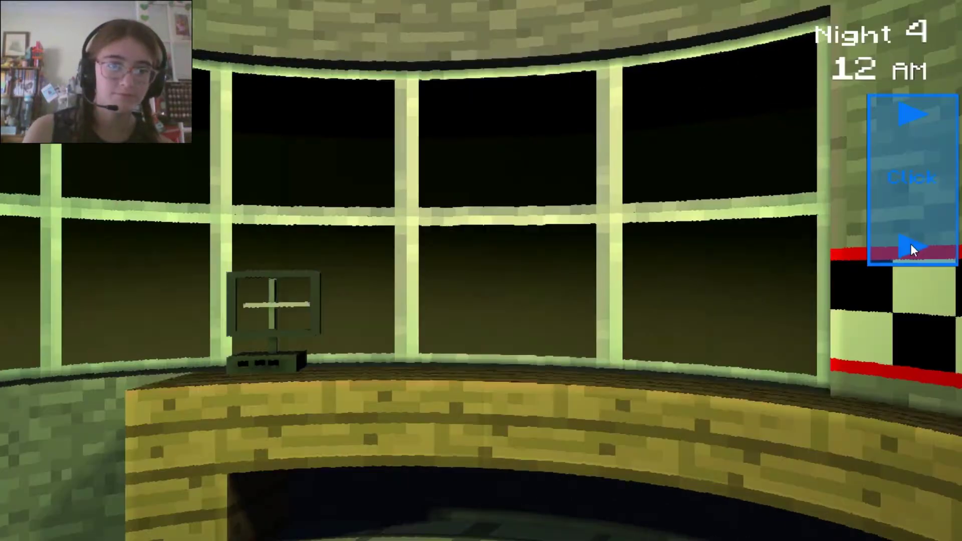
pyautogui.click(911, 244)
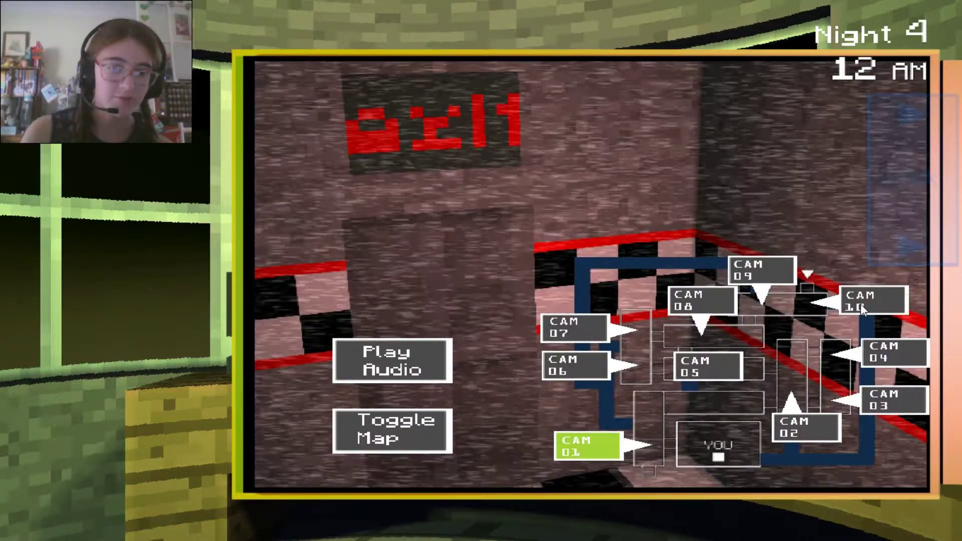
# Play a lure sound on CAM 10 and seal the vent beside CAM 12.
pyautogui.click(861, 304)
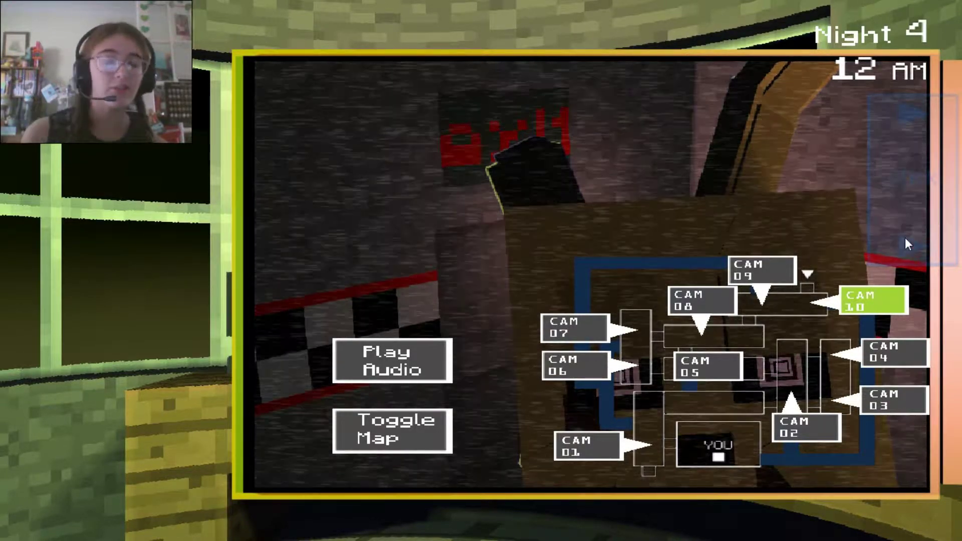
pyautogui.click(916, 213)
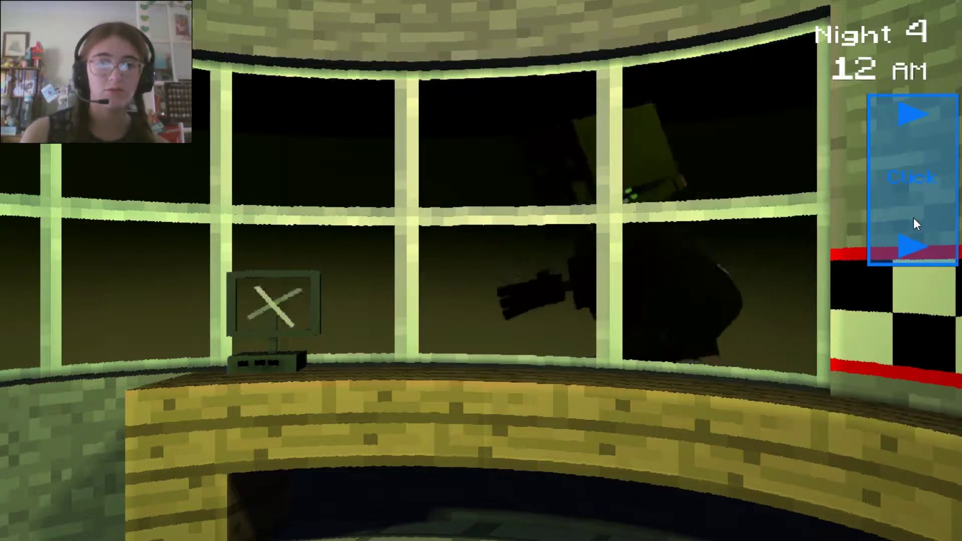
pyautogui.click(914, 218)
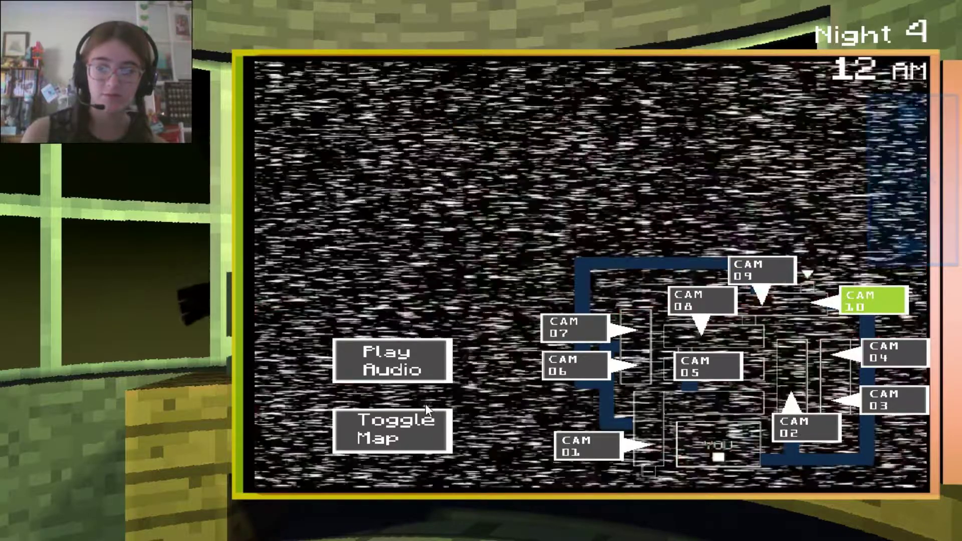
pyautogui.click(447, 363)
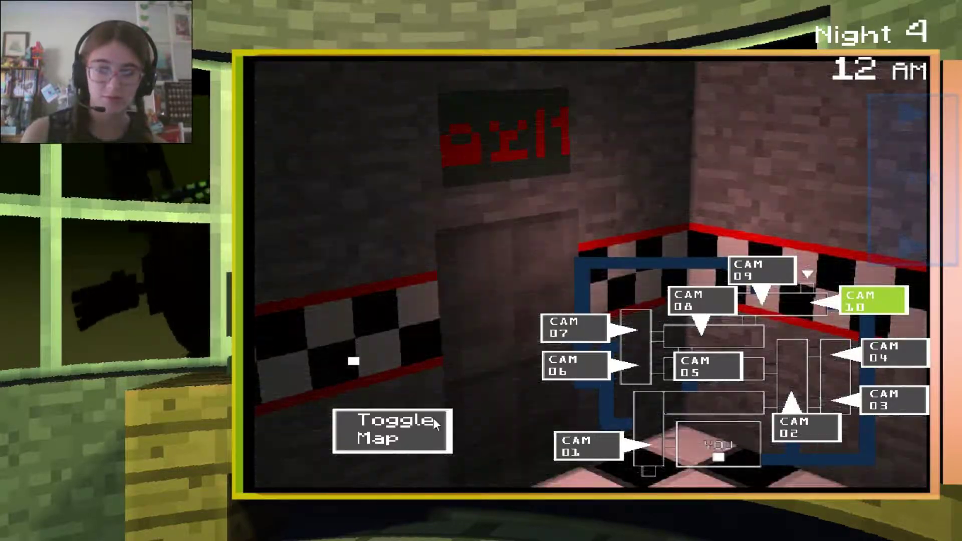
pyautogui.click(434, 418)
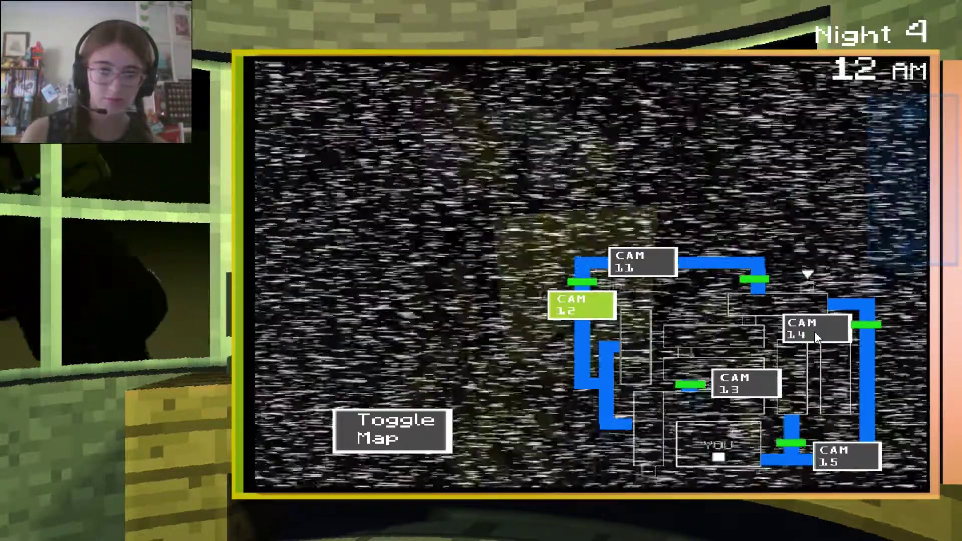
pyautogui.click(814, 332)
pyautogui.click(575, 308)
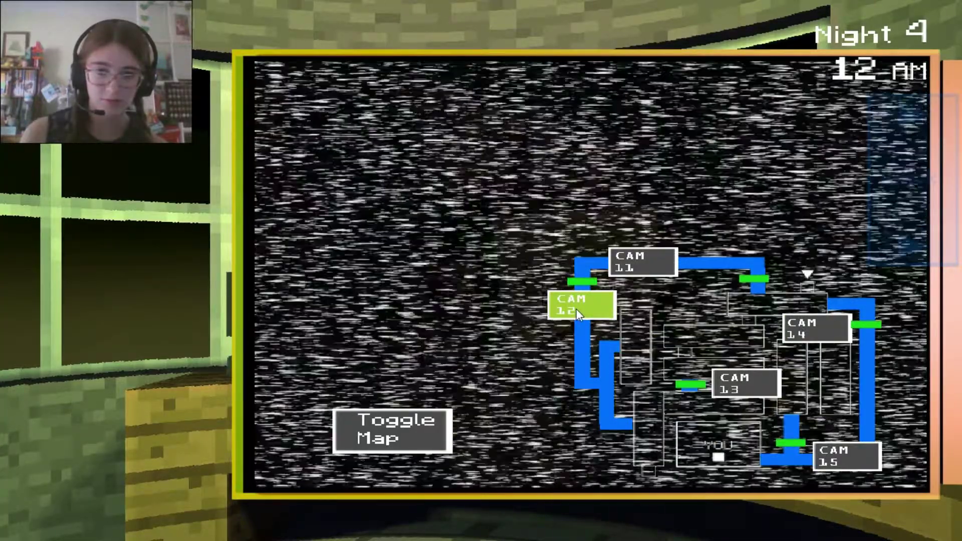
pyautogui.click(891, 204)
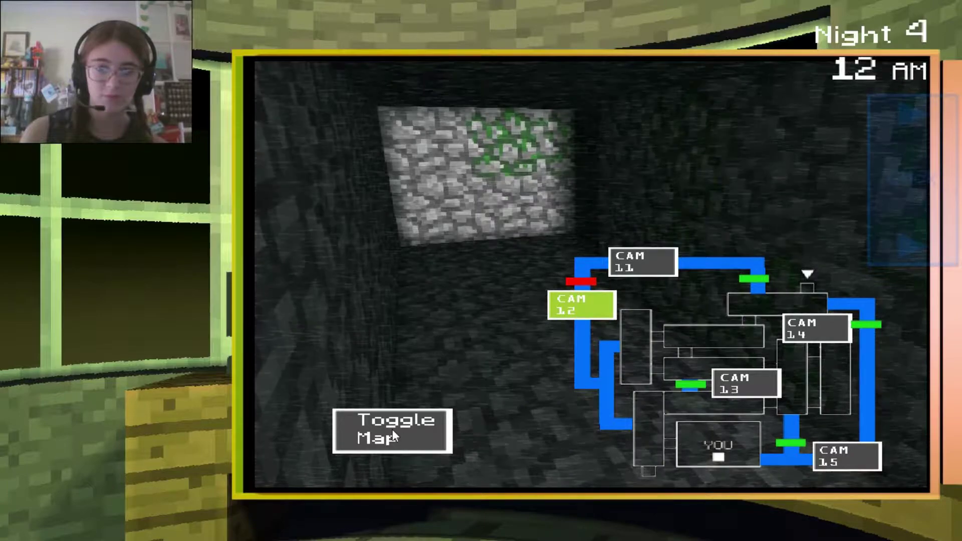
pyautogui.click(392, 429)
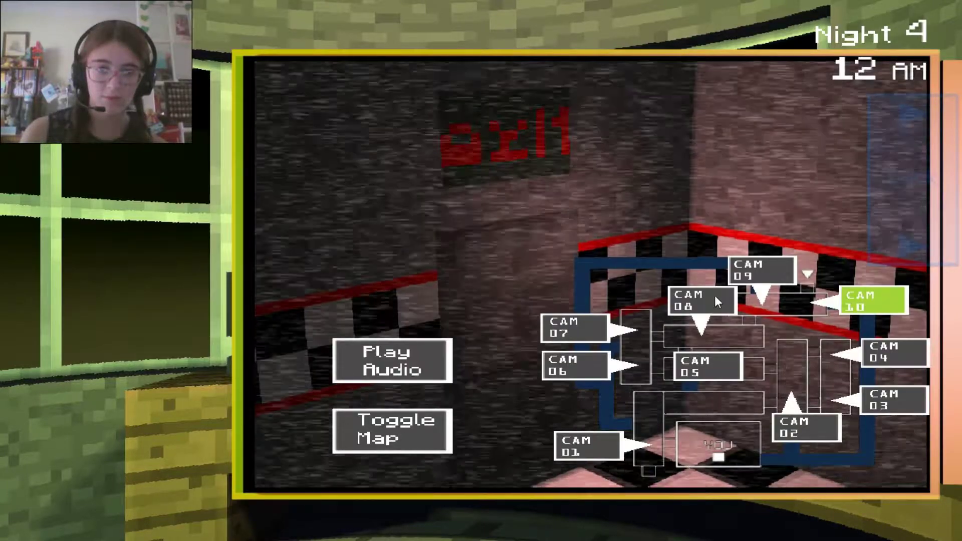
# Play a lure sound in CAM 07 and track the animatronic across CAMs 08, 09, 05 and 06.
pyautogui.click(715, 295)
pyautogui.click(746, 277)
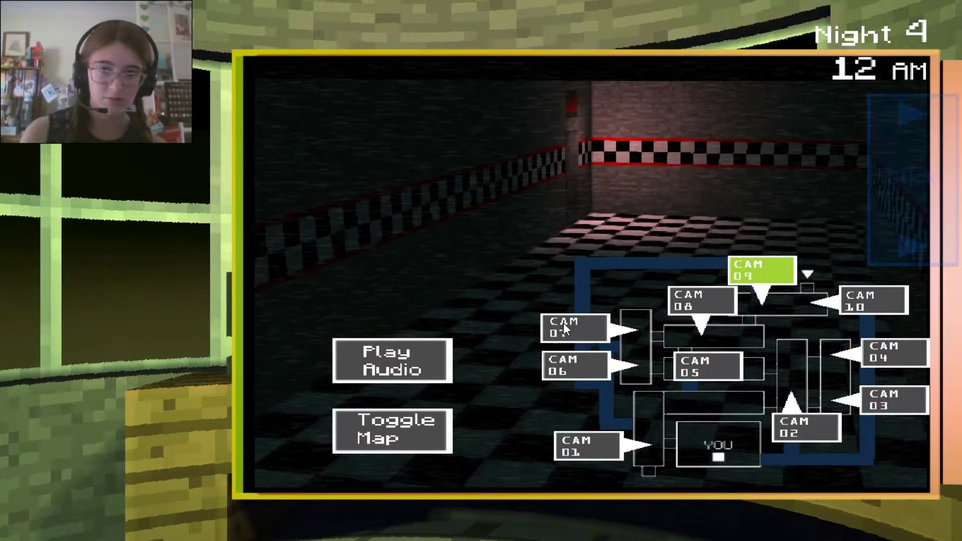
pyautogui.click(564, 326)
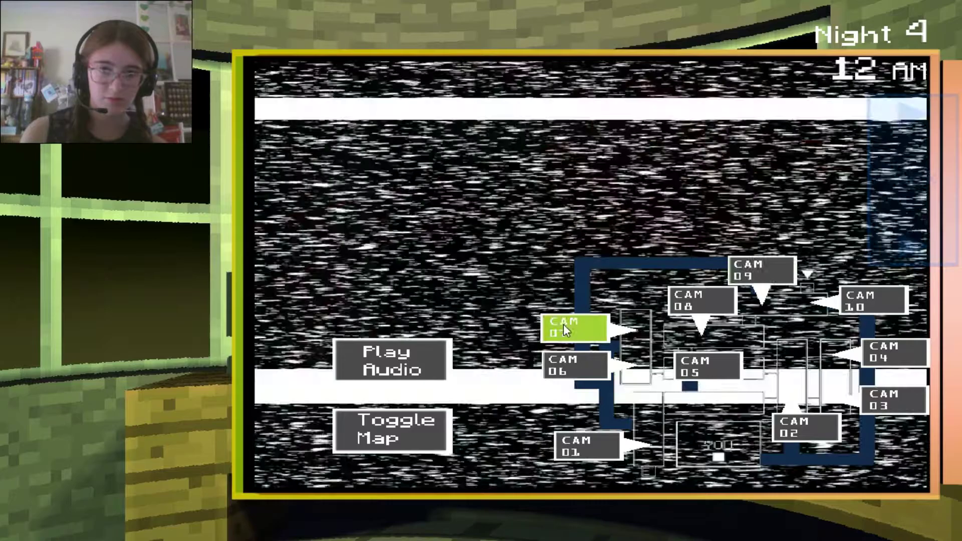
pyautogui.click(567, 357)
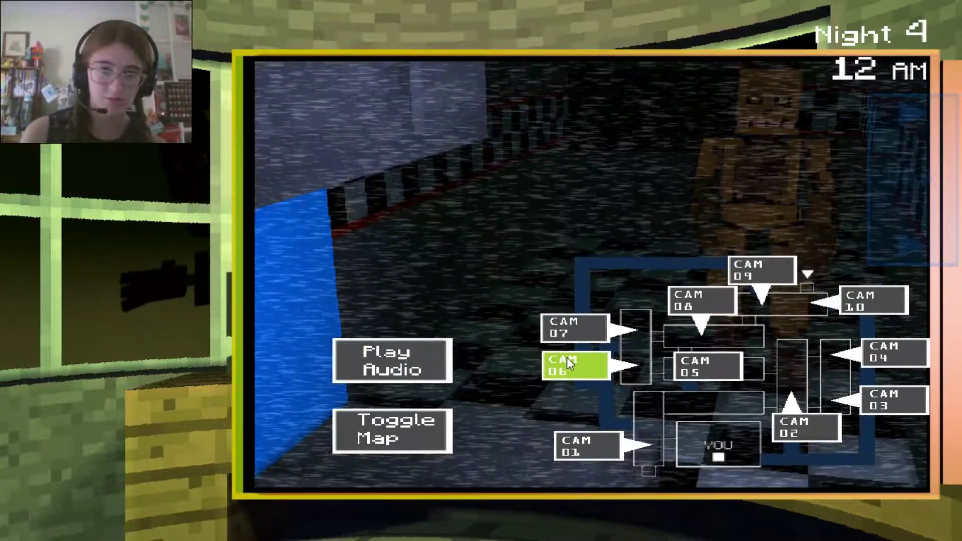
pyautogui.click(570, 327)
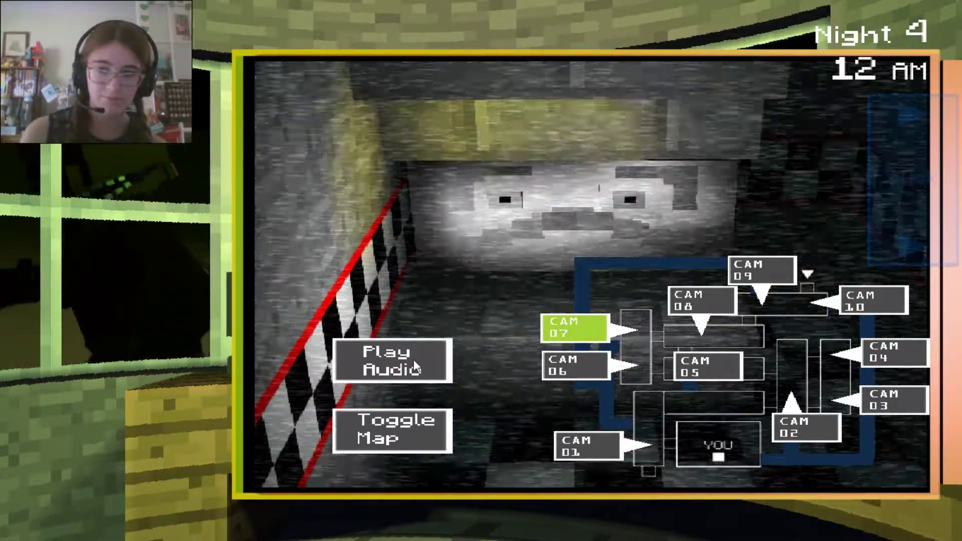
pyautogui.click(414, 362)
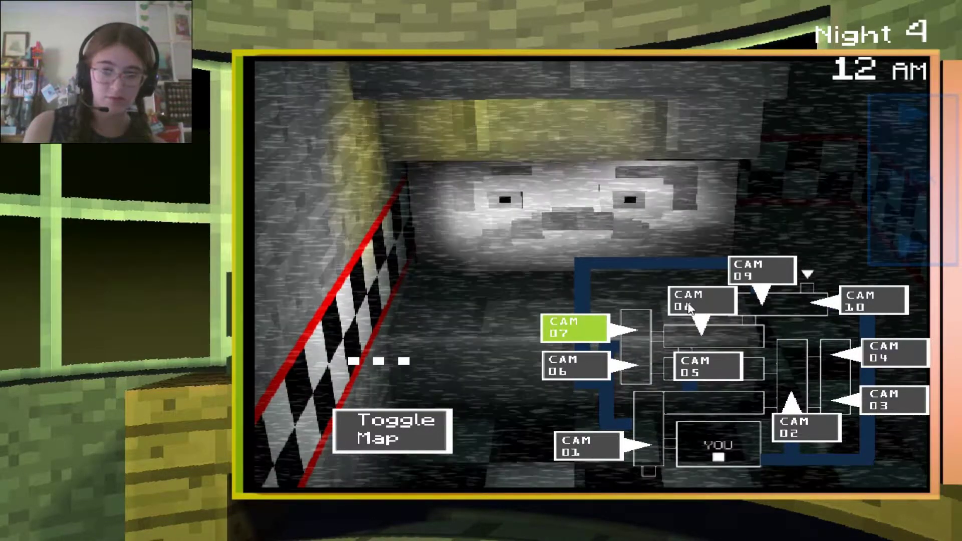
pyautogui.click(690, 308)
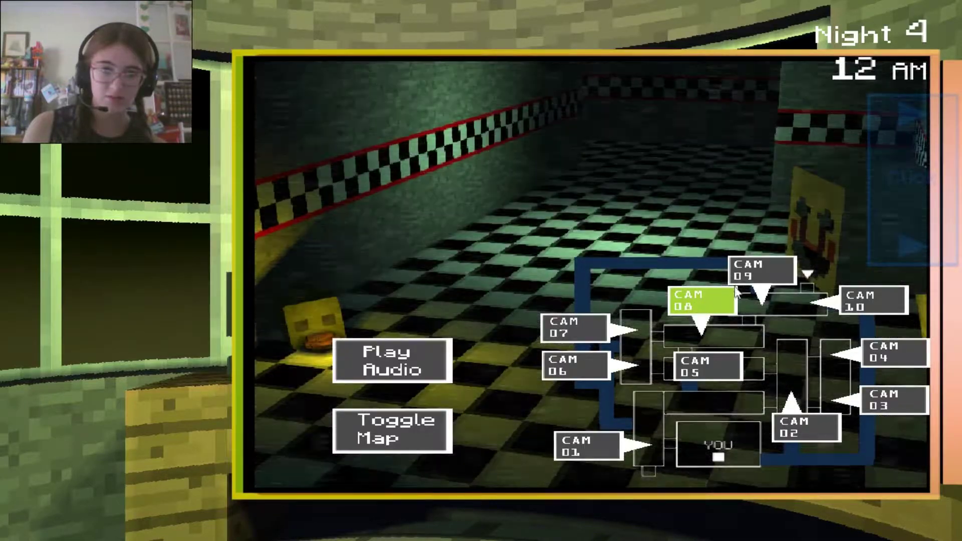
pyautogui.click(756, 275)
pyautogui.click(721, 358)
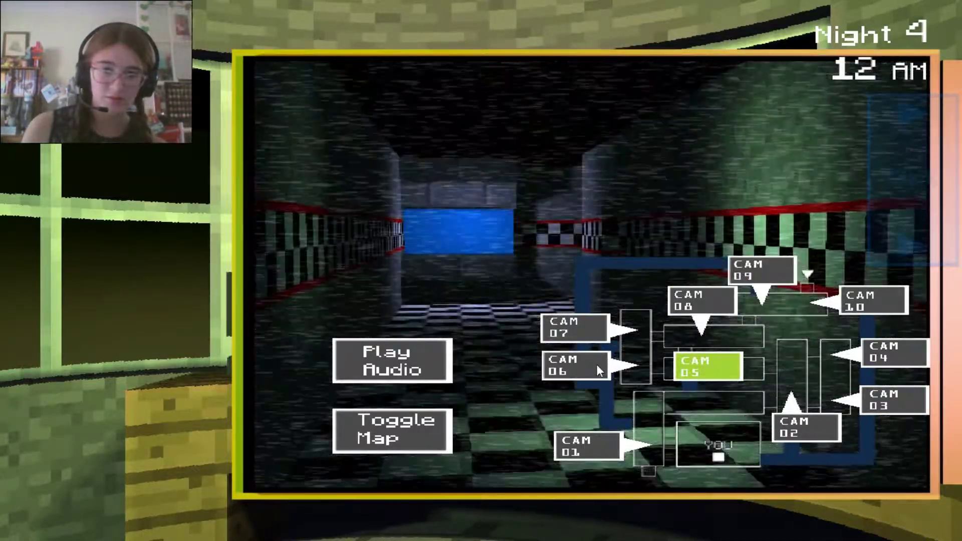
pyautogui.click(594, 365)
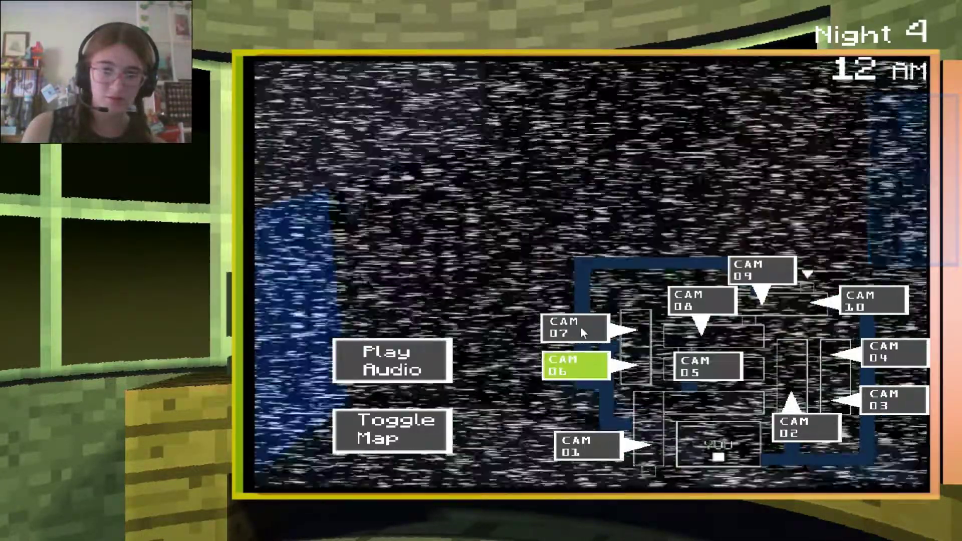
pyautogui.click(578, 320)
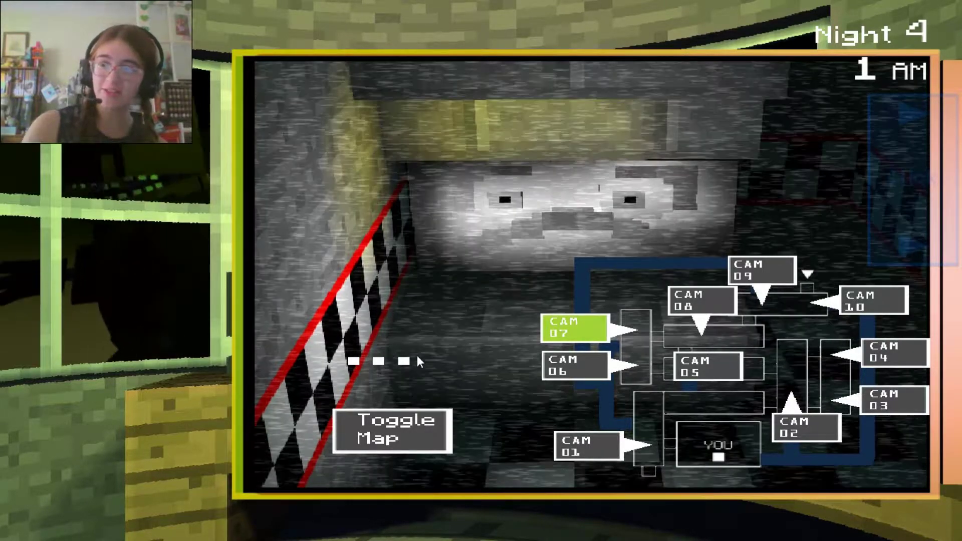
# Check CAMs 06, 05 and 07 and play a lure sound in CAM 07.
pyautogui.click(418, 357)
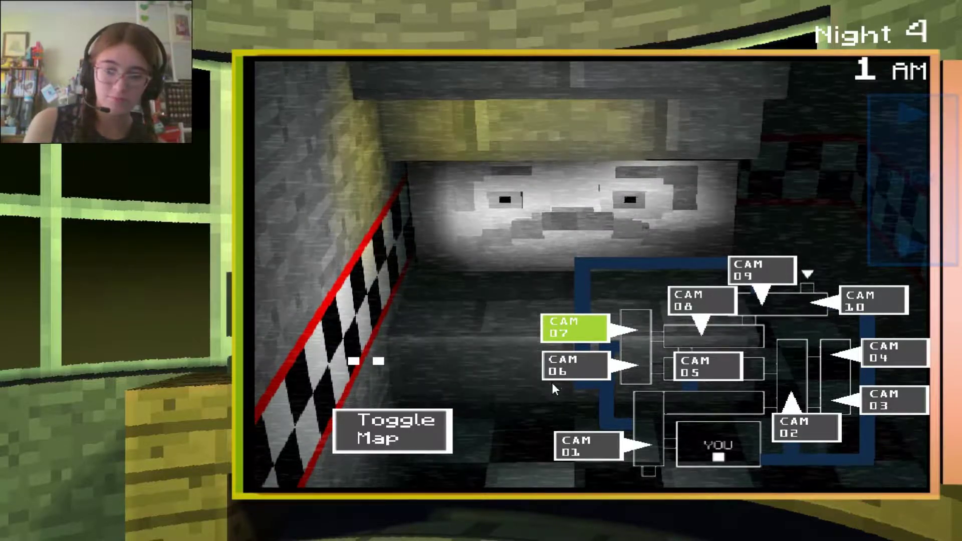
pyautogui.click(561, 374)
pyautogui.click(564, 332)
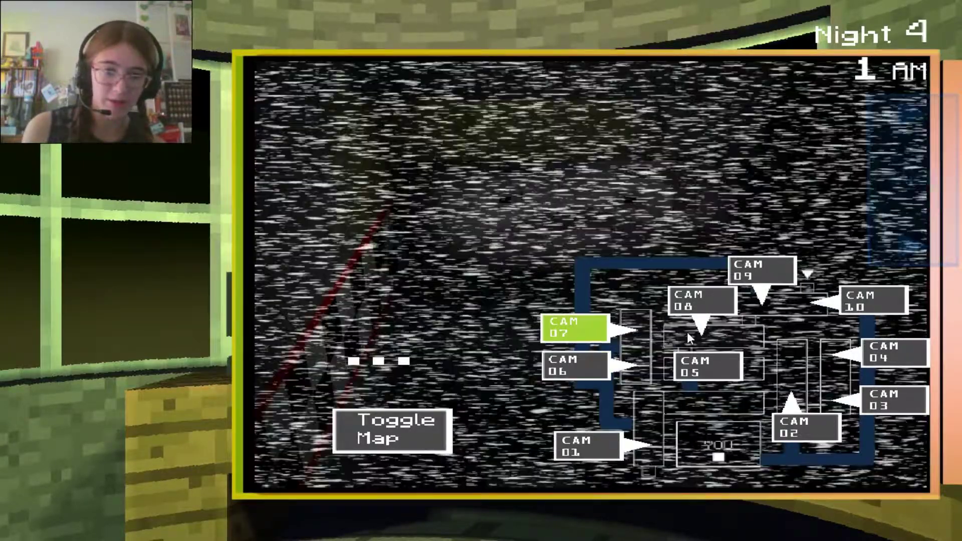
pyautogui.click(688, 364)
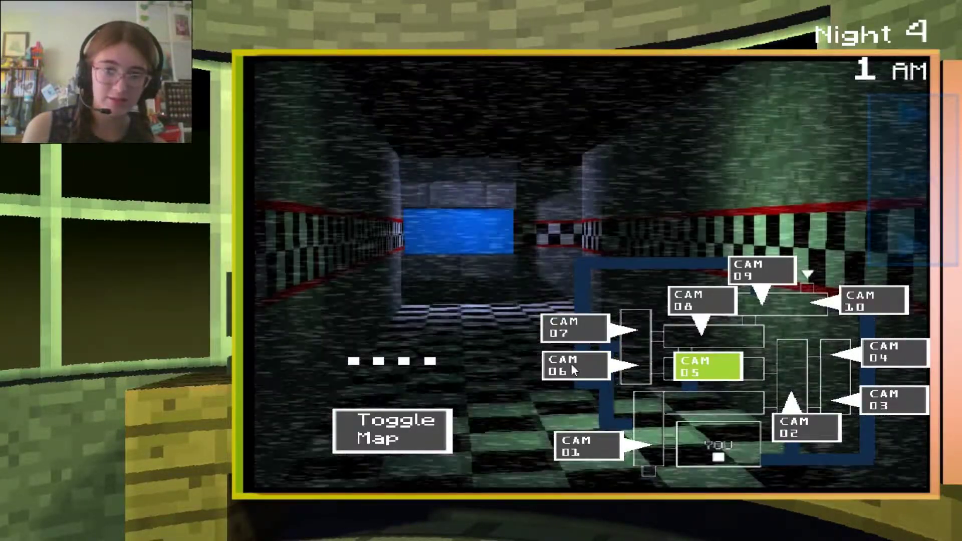
pyautogui.click(572, 364)
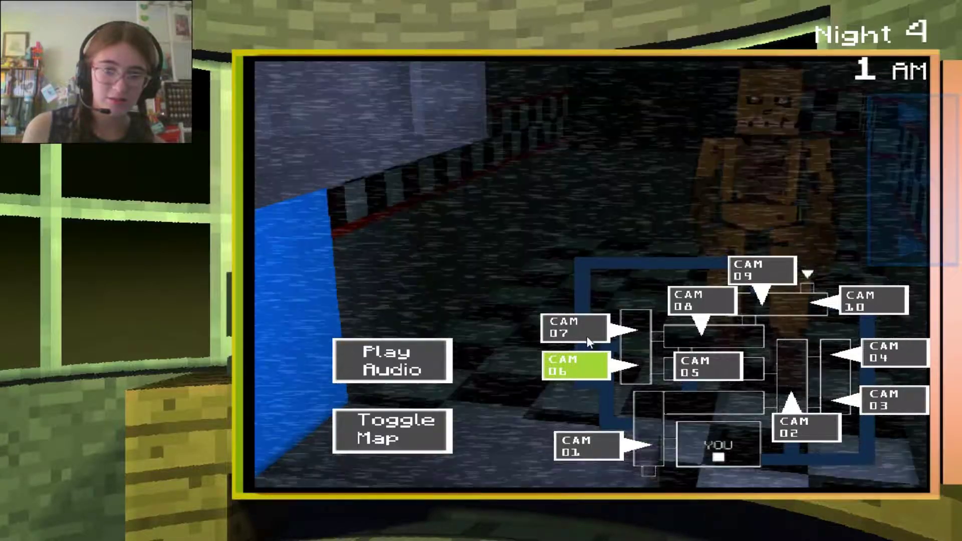
pyautogui.click(580, 331)
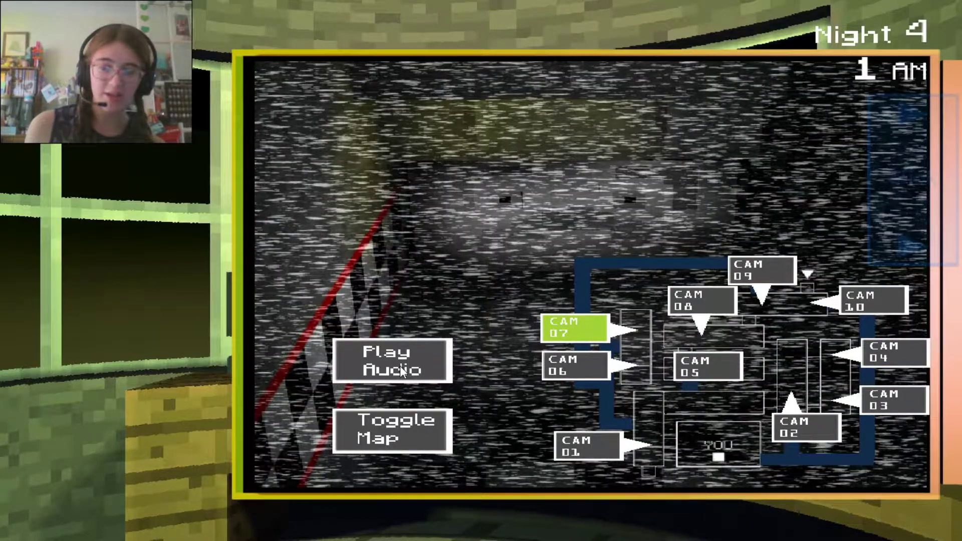
pyautogui.click(401, 366)
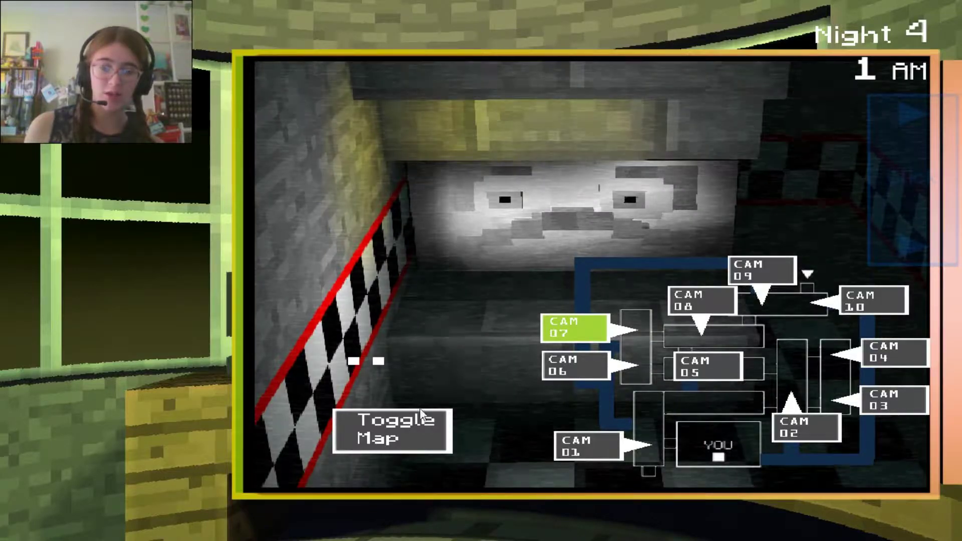
# Check vent cams 11, 12 and 13, recheck CAMs 06, 05 and 07, then lower the monitor.
pyautogui.click(421, 415)
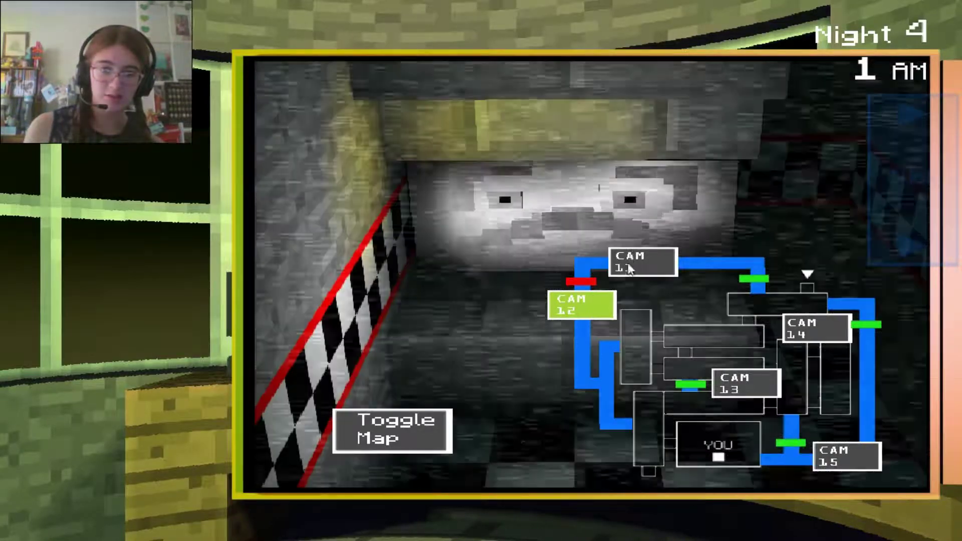
pyautogui.click(629, 270)
pyautogui.click(588, 315)
pyautogui.click(752, 383)
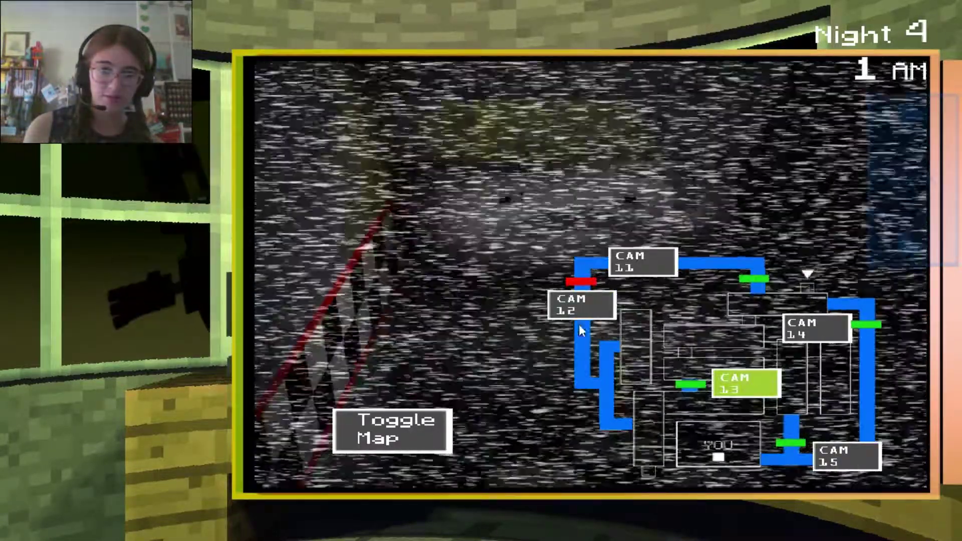
pyautogui.click(572, 302)
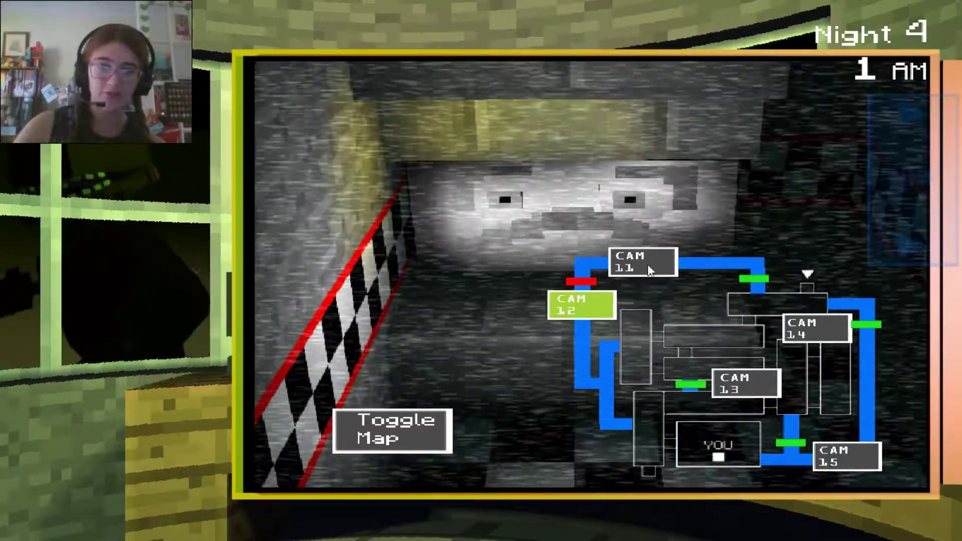
pyautogui.click(644, 262)
pyautogui.click(581, 303)
pyautogui.click(391, 444)
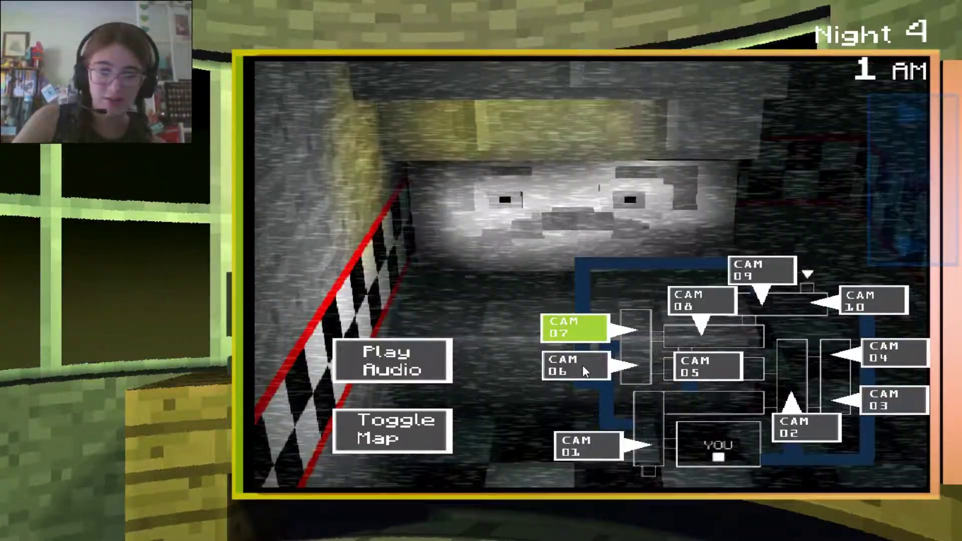
pyautogui.click(583, 365)
pyautogui.click(701, 361)
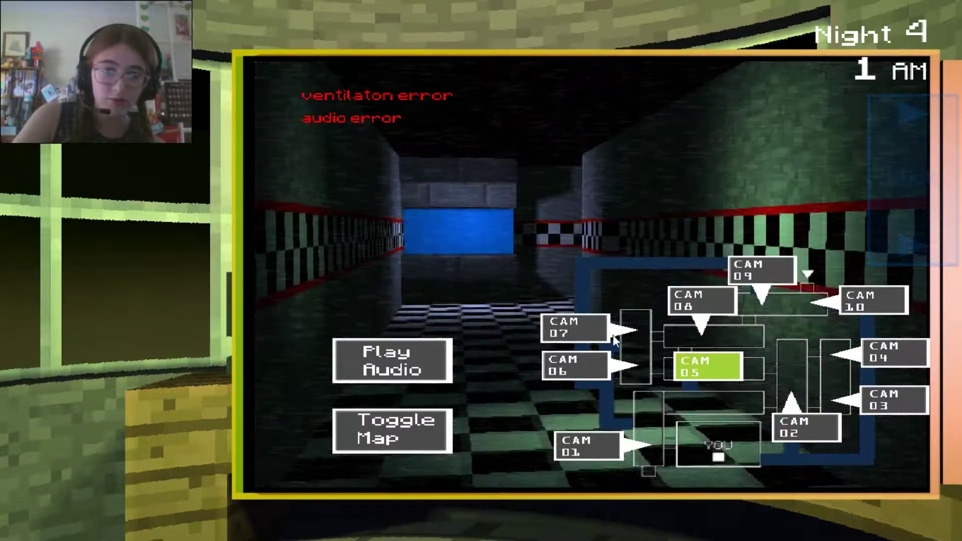
pyautogui.click(598, 331)
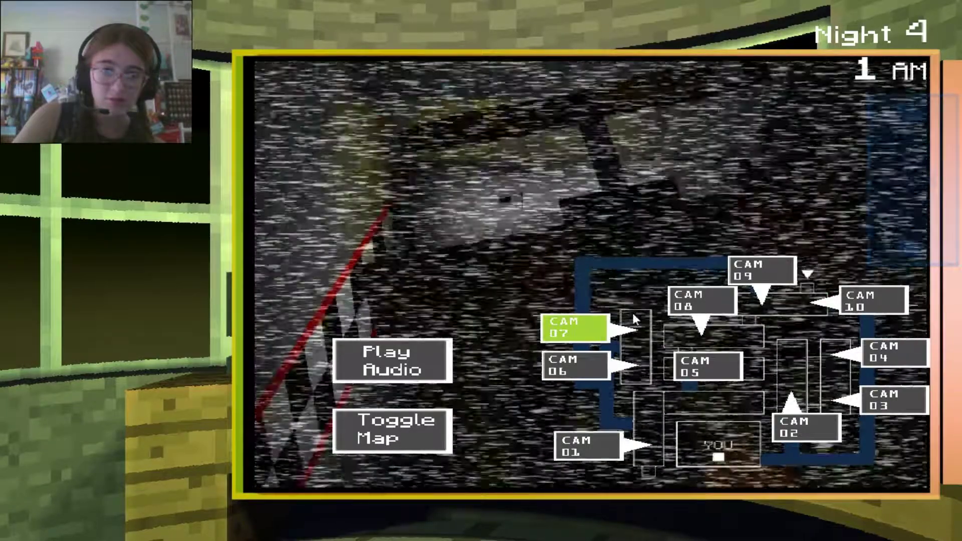
pyautogui.press('space')
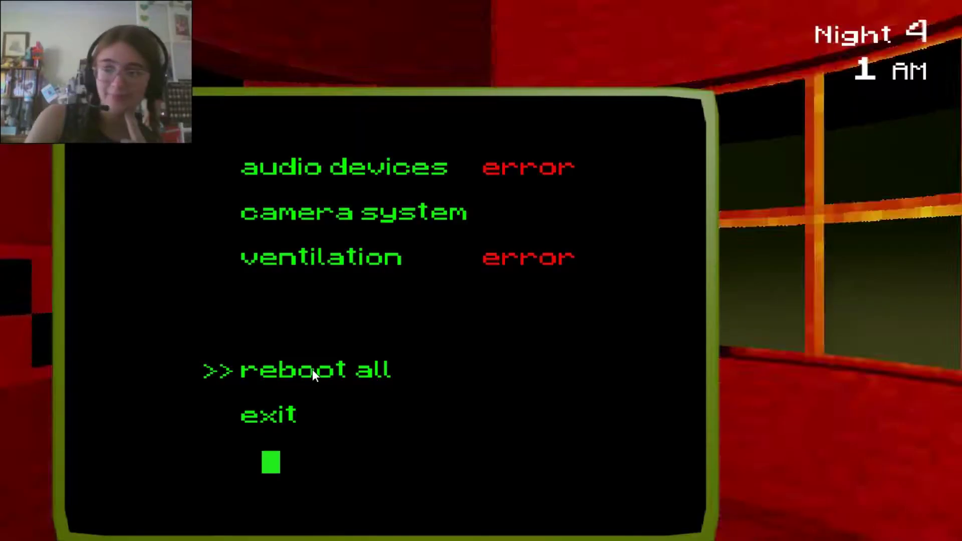
# Reboot all systems to clear the errors, then check CAMs 06 and 01.
pyautogui.click(312, 369)
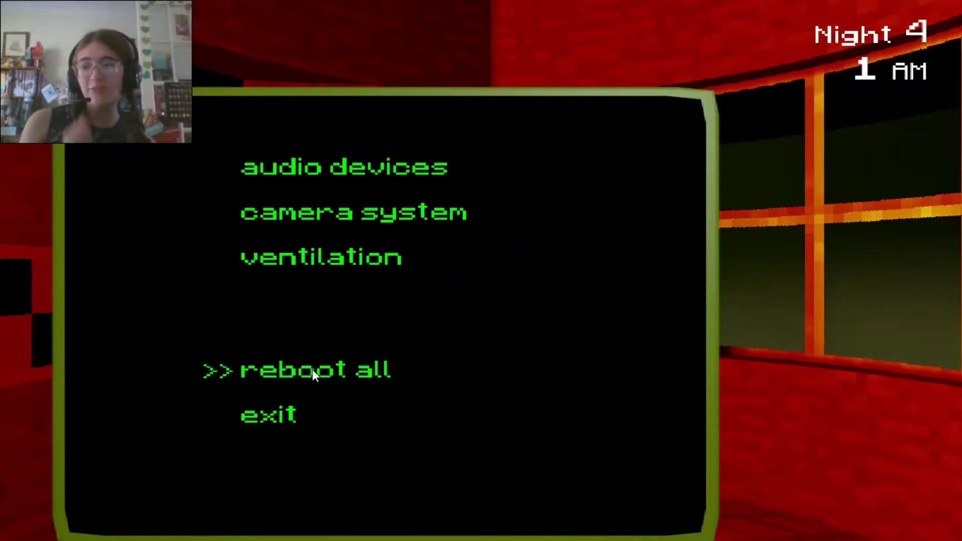
pyautogui.click(259, 414)
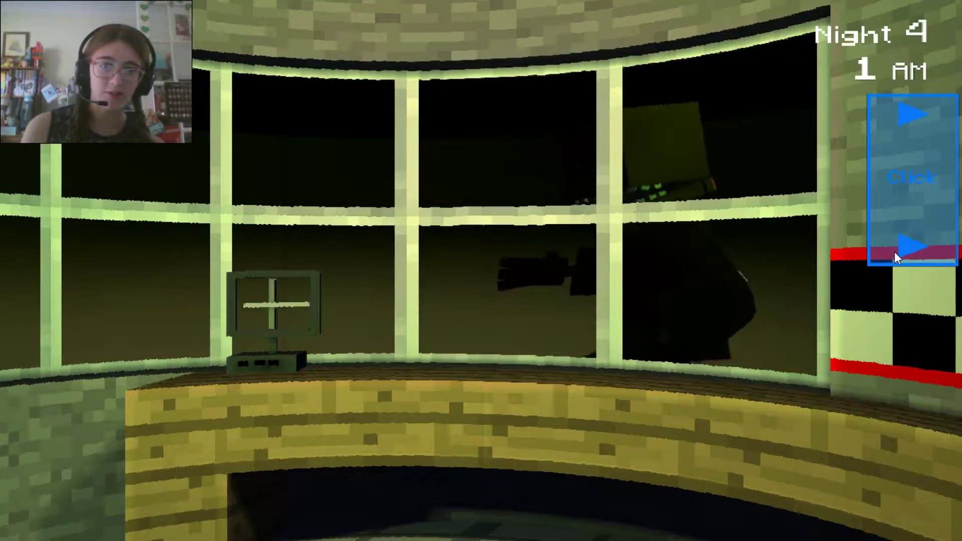
pyautogui.click(895, 251)
pyautogui.click(584, 365)
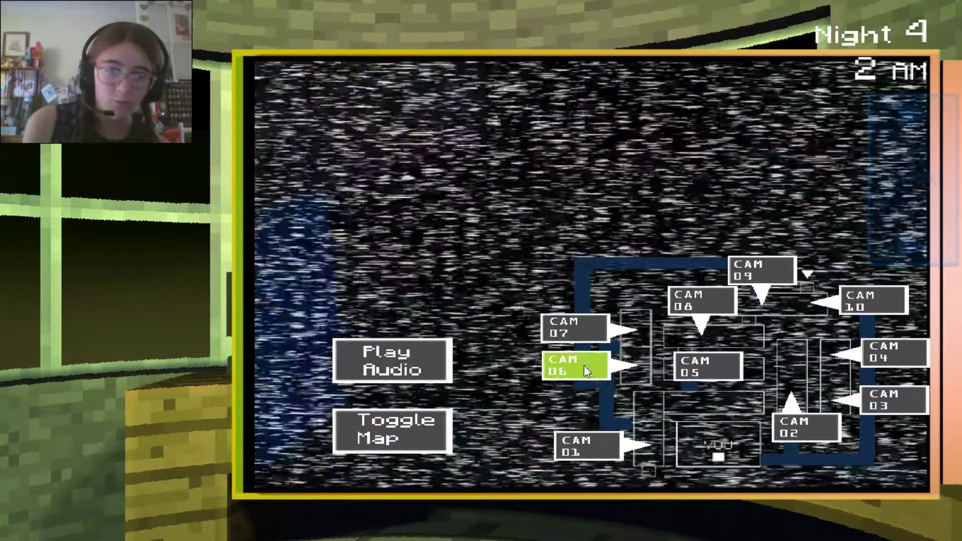
pyautogui.click(597, 447)
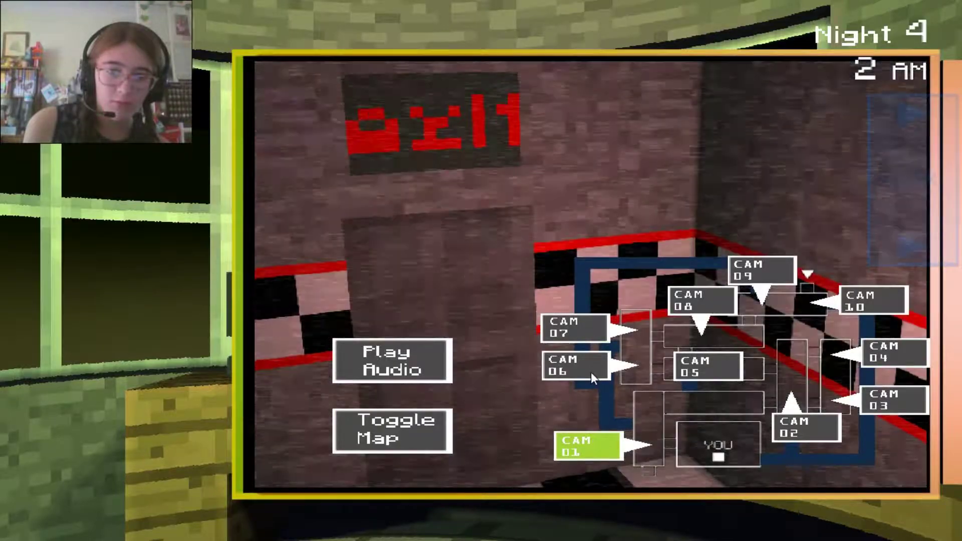
pyautogui.click(590, 369)
# Check vent CAM 13 and CAMs 05 and 01, then lower the monitor.
pyautogui.click(392, 434)
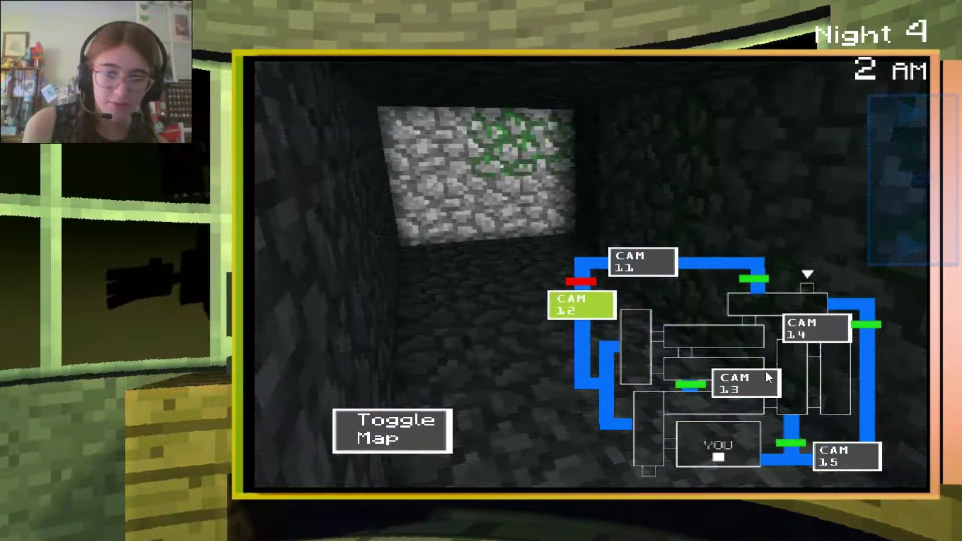
pyautogui.click(760, 379)
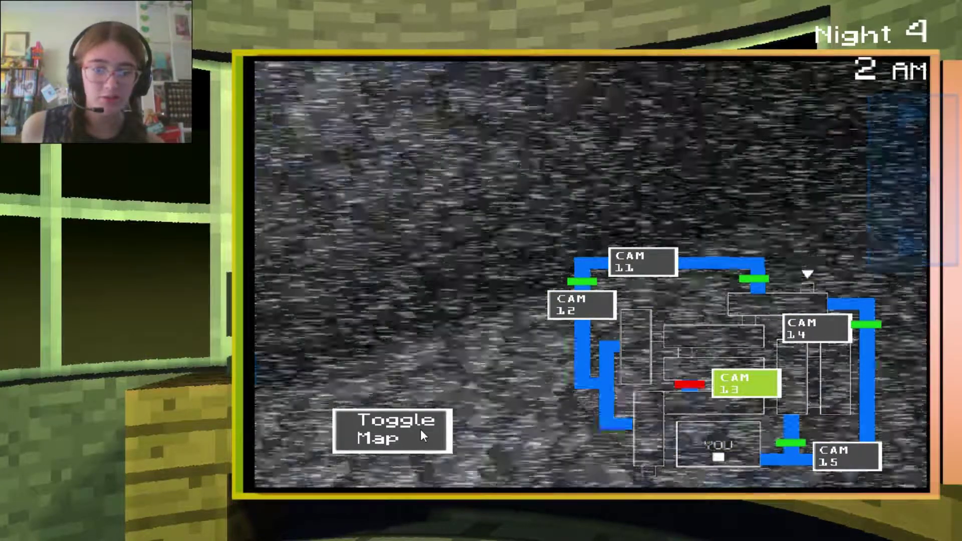
pyautogui.click(421, 436)
pyautogui.click(693, 363)
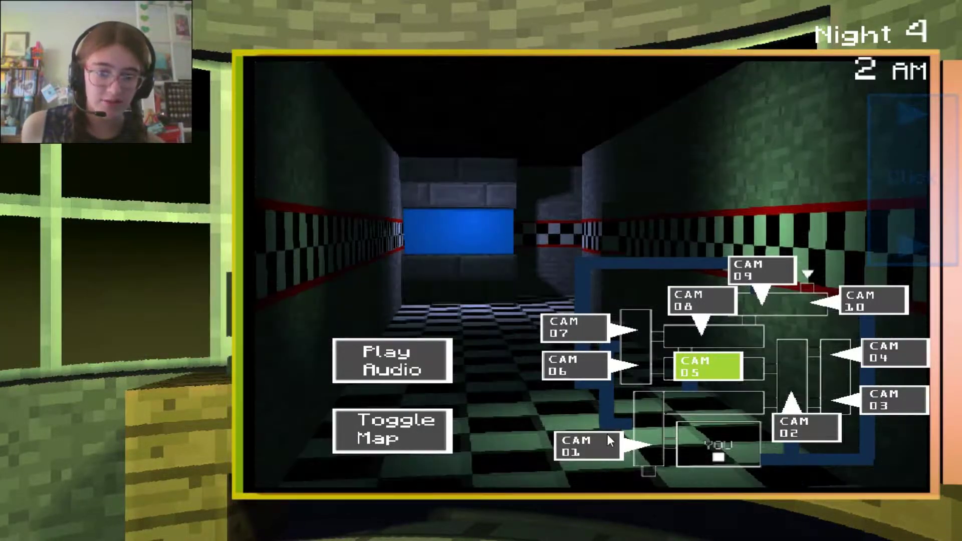
pyautogui.click(608, 444)
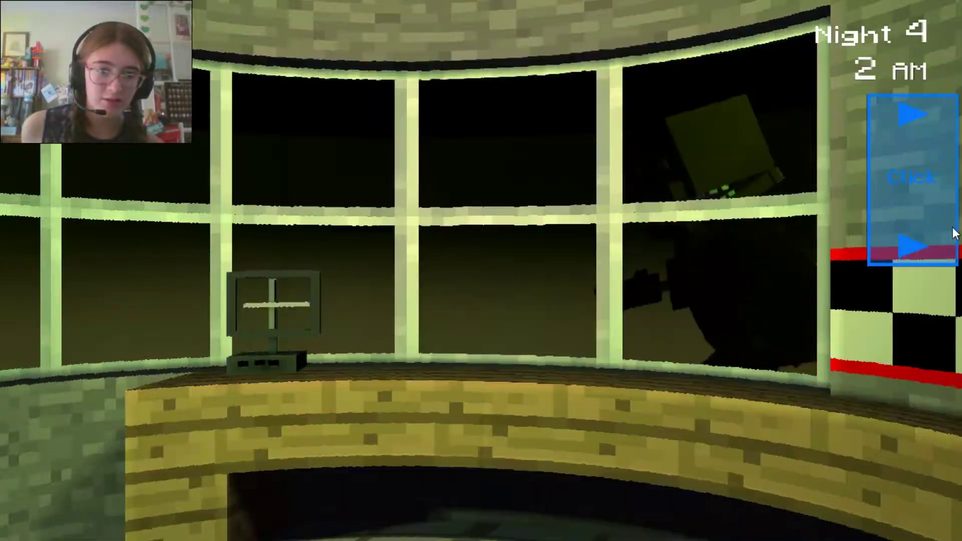
pyautogui.click(910, 181)
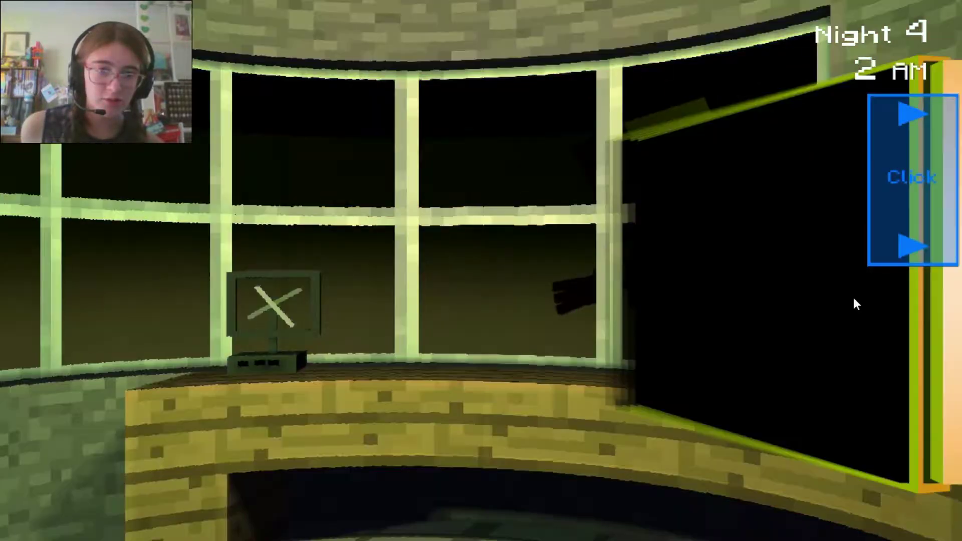
pyautogui.click(704, 367)
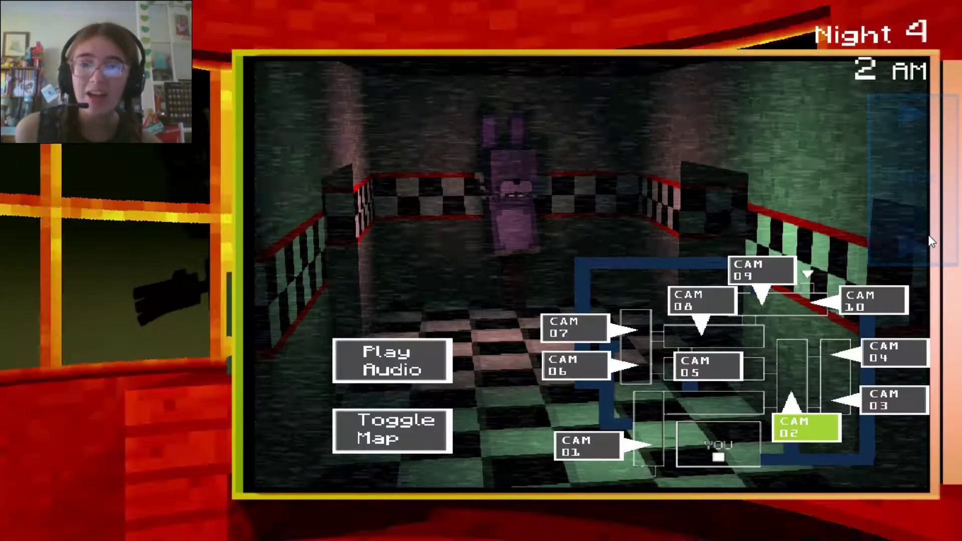
pyautogui.click(930, 241)
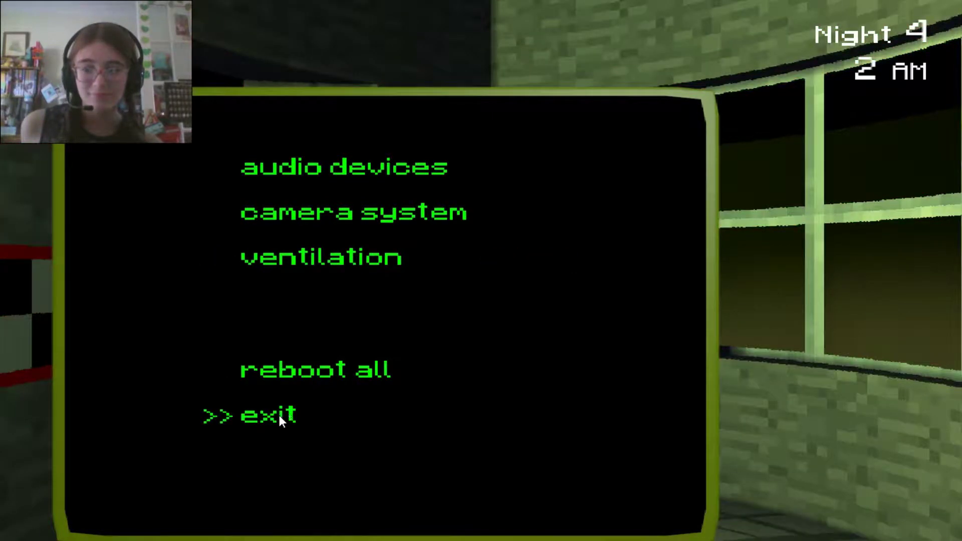
# Leave maintenance and patrol vent cams 15, 13, 12, 11 and 14, then CAM 10.
pyautogui.click(280, 413)
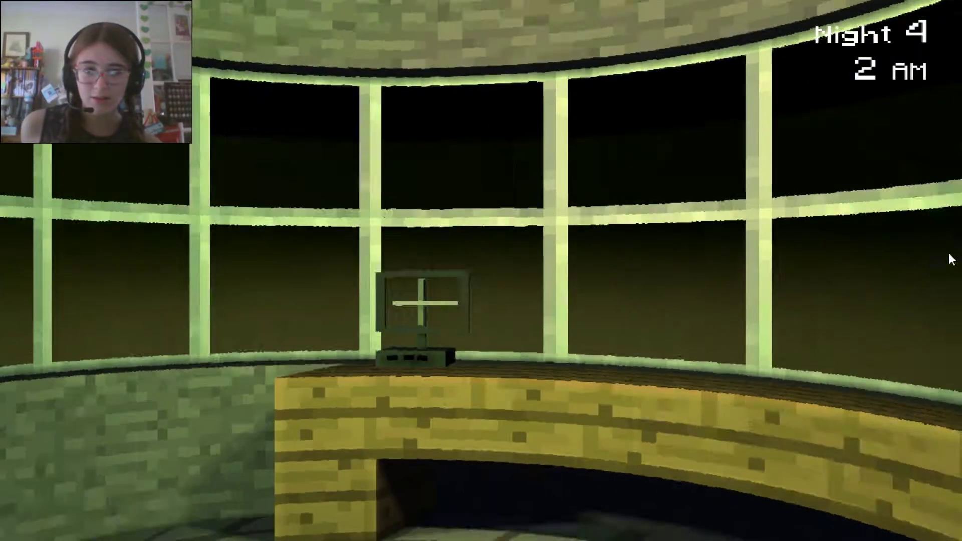
pyautogui.click(944, 256)
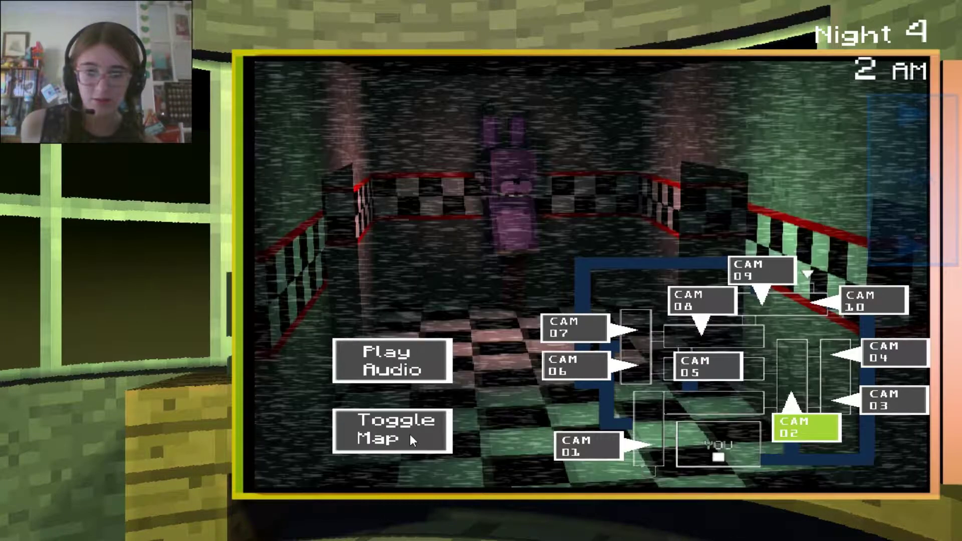
pyautogui.click(413, 440)
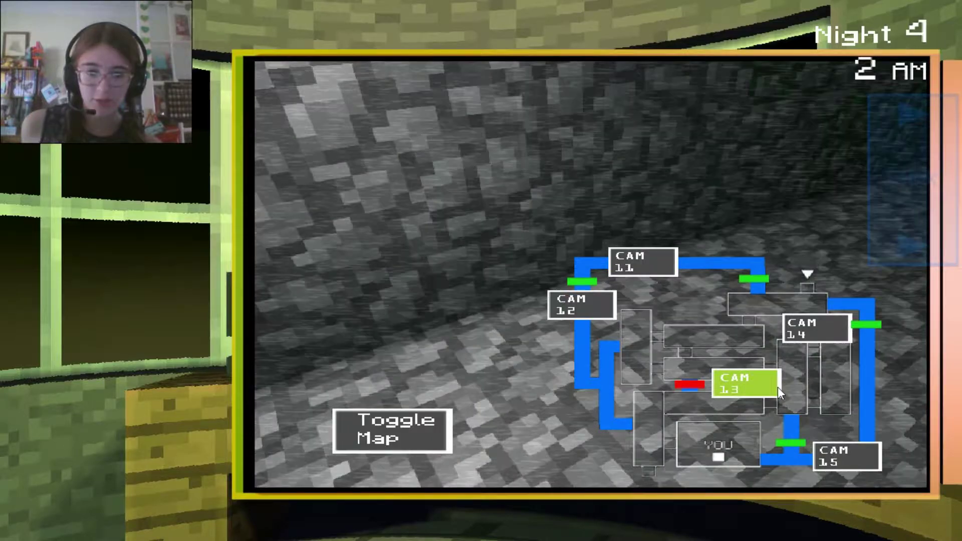
pyautogui.click(832, 451)
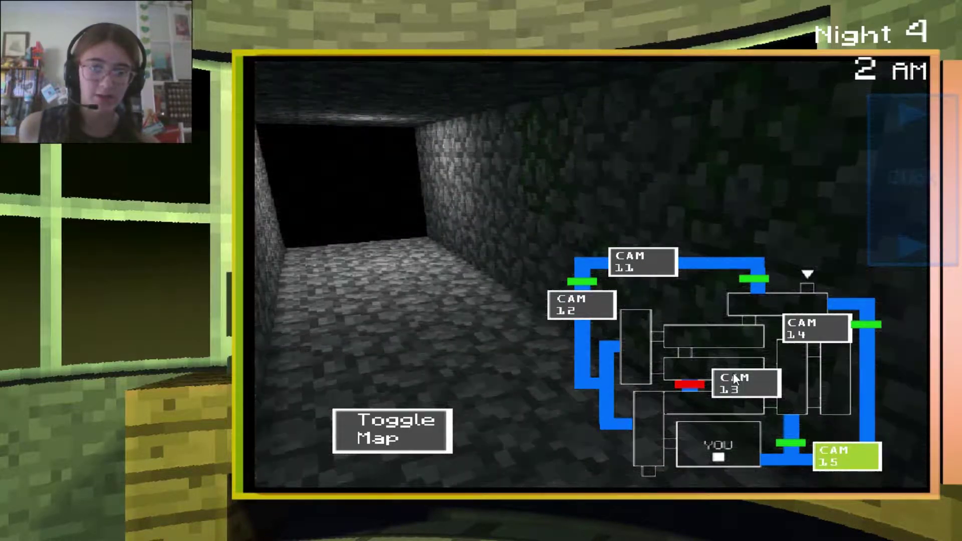
pyautogui.click(745, 382)
pyautogui.click(570, 309)
pyautogui.click(647, 261)
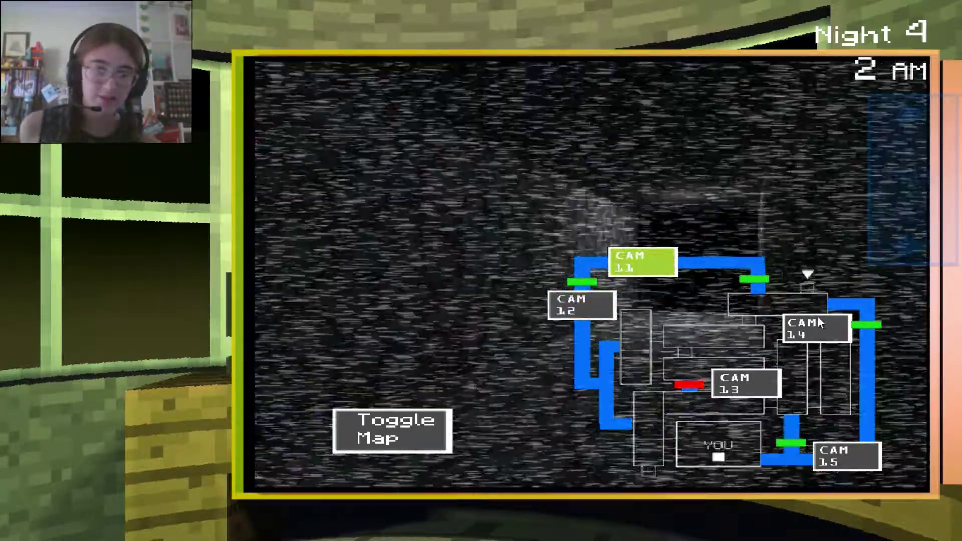
pyautogui.click(819, 322)
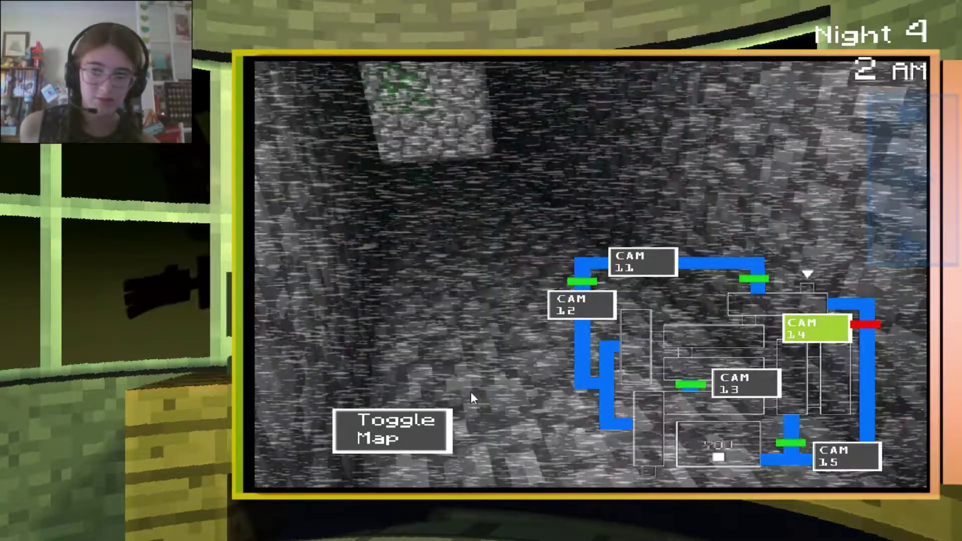
pyautogui.click(393, 430)
pyautogui.click(858, 298)
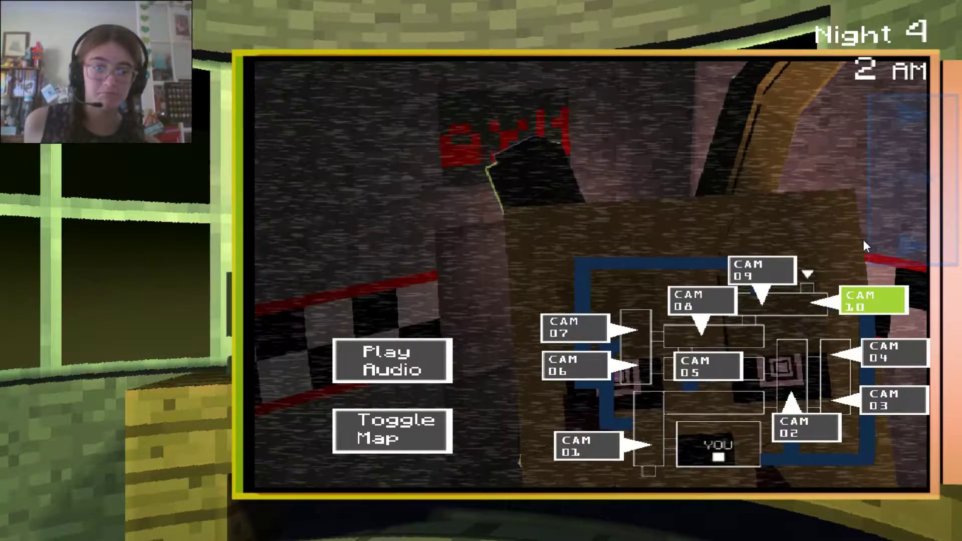
pyautogui.press('space')
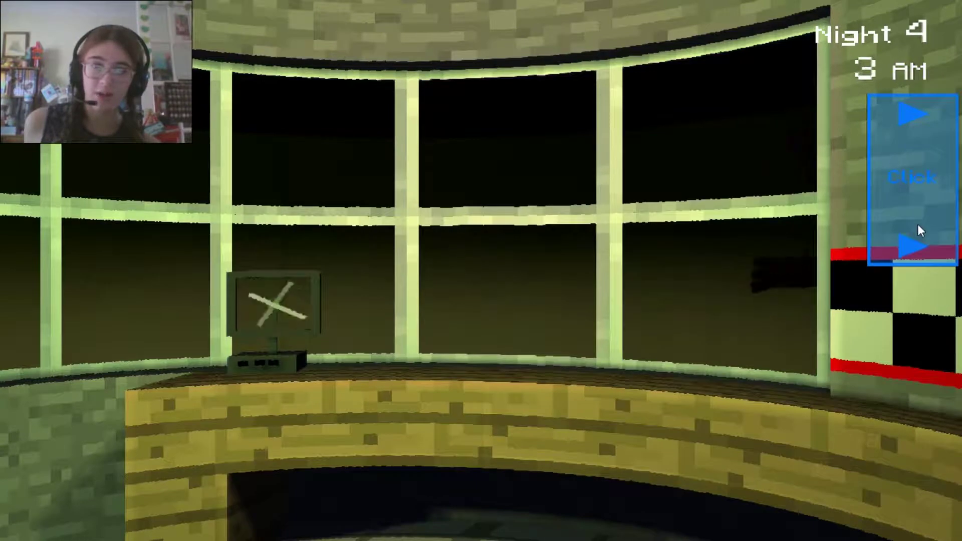
pyautogui.press('space')
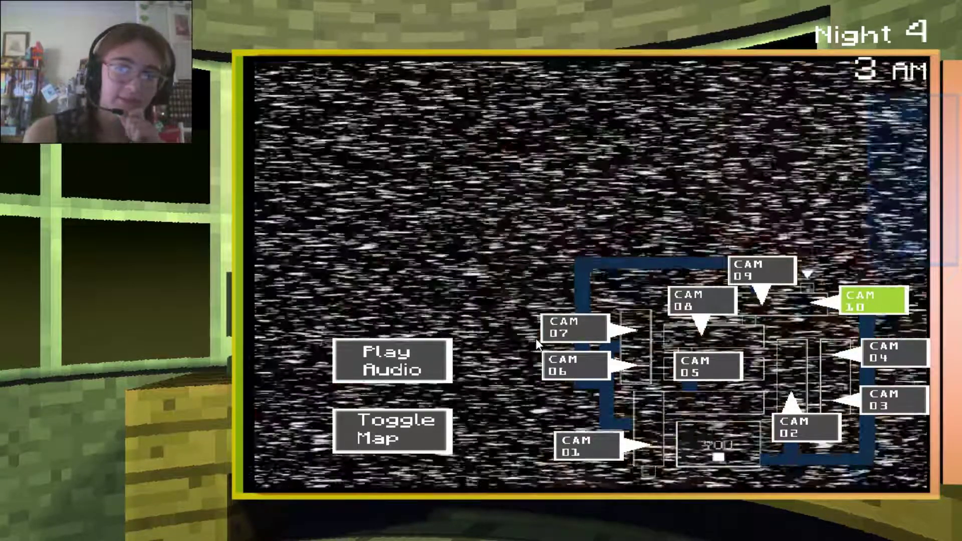
# Play lure audio at CAM 10, seal the CAM 12 vent, and check CAMs 08 and 07.
pyautogui.click(356, 371)
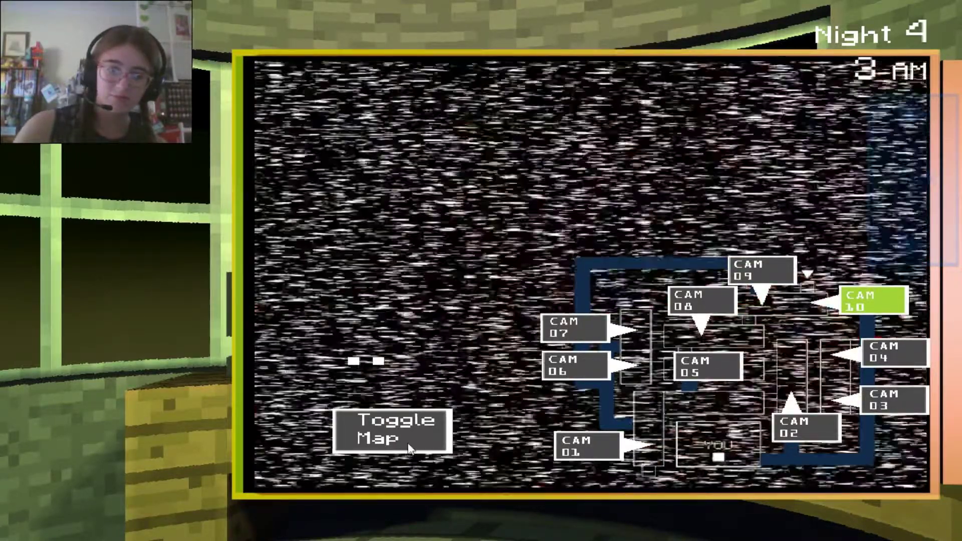
pyautogui.click(393, 431)
pyautogui.click(644, 264)
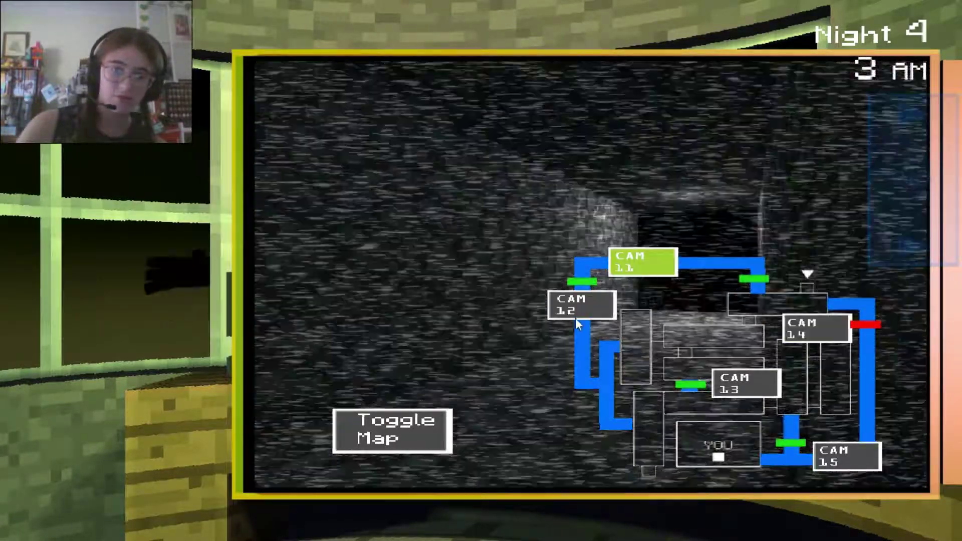
pyautogui.click(577, 311)
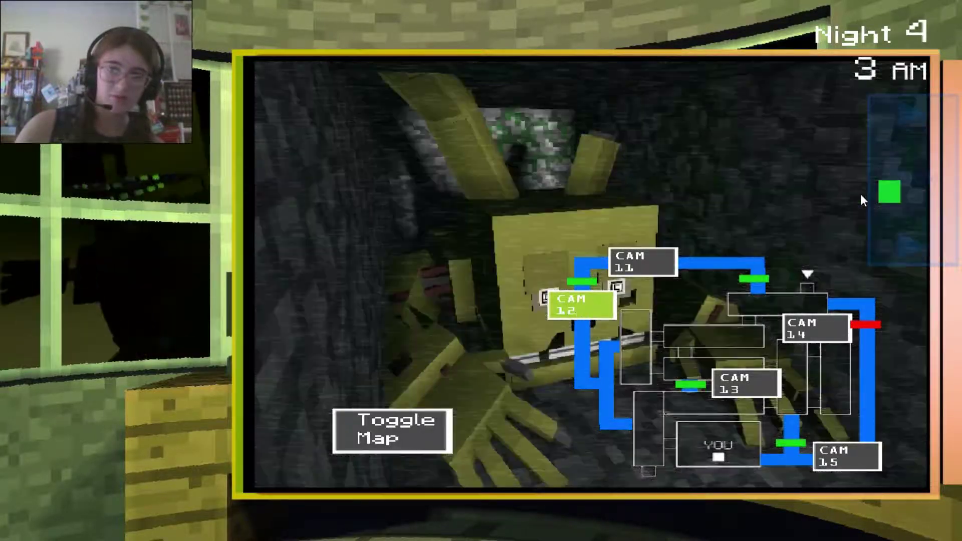
pyautogui.click(890, 197)
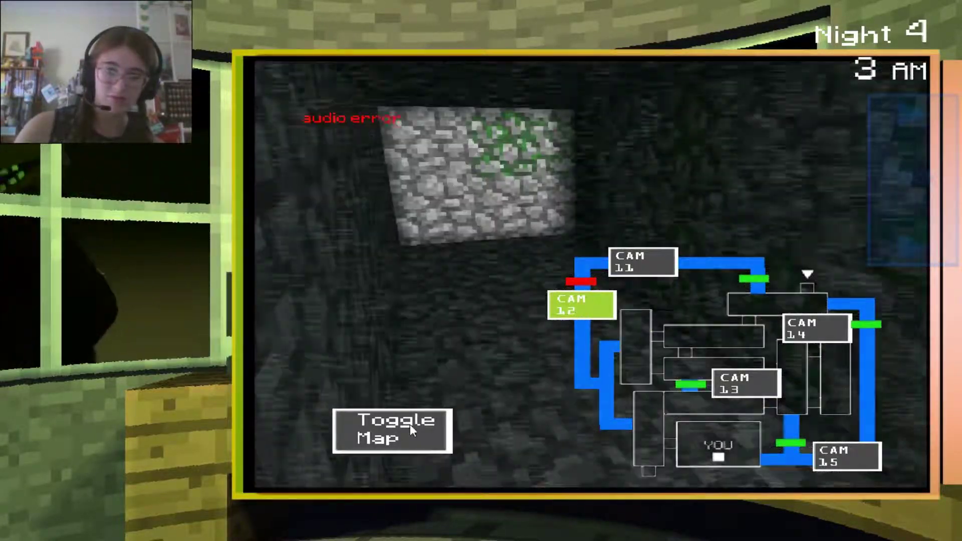
pyautogui.click(409, 426)
pyautogui.click(699, 299)
pyautogui.click(584, 335)
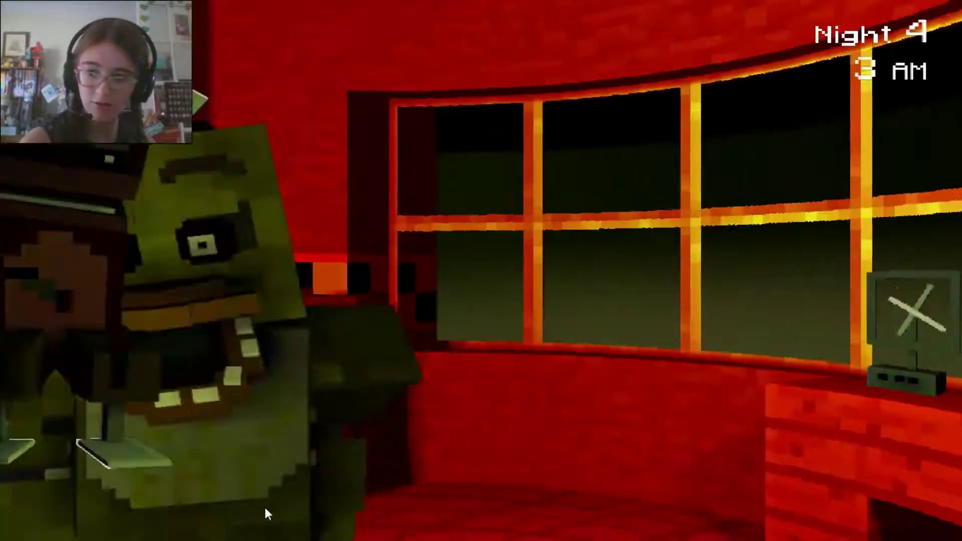
# Run reboot all from system maintenance, then exit back to the camera monitor.
pyautogui.click(306, 510)
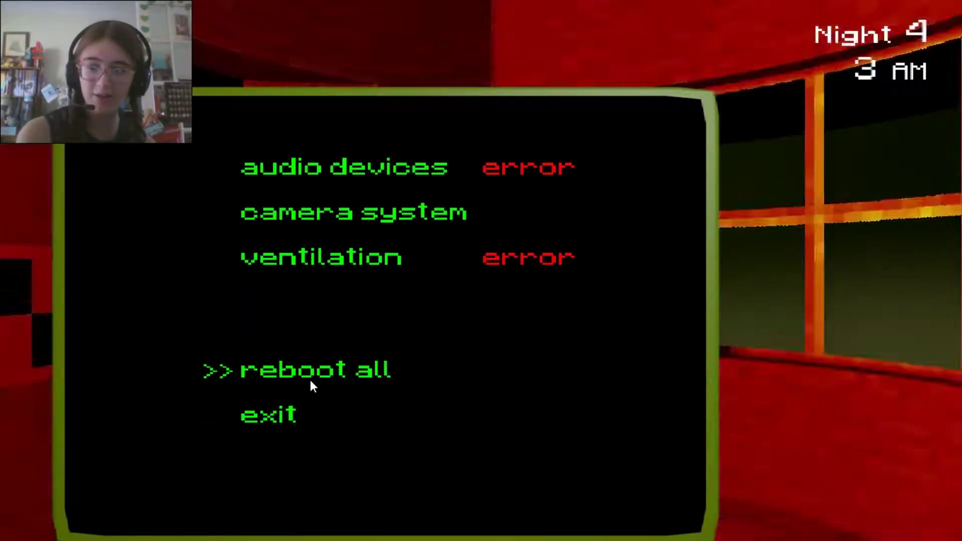
pyautogui.click(310, 376)
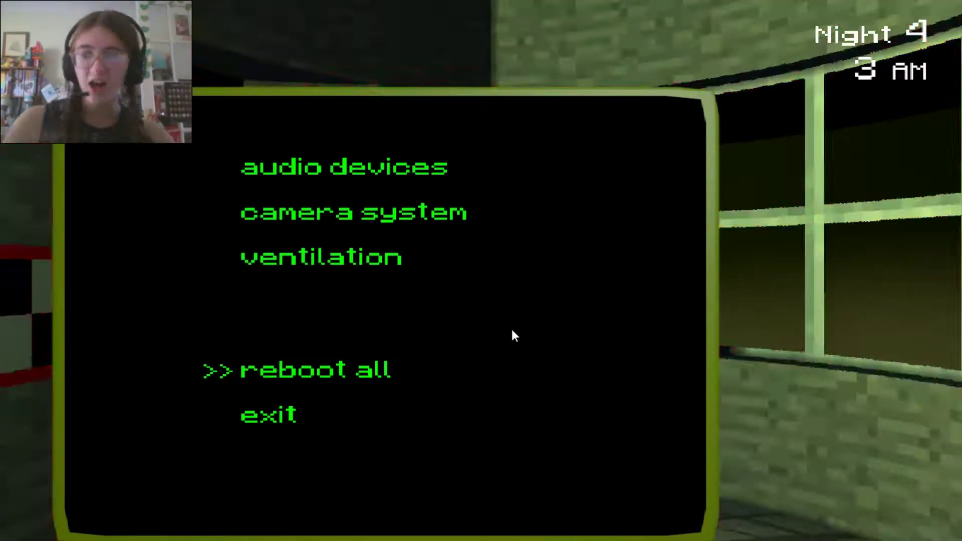
pyautogui.click(269, 411)
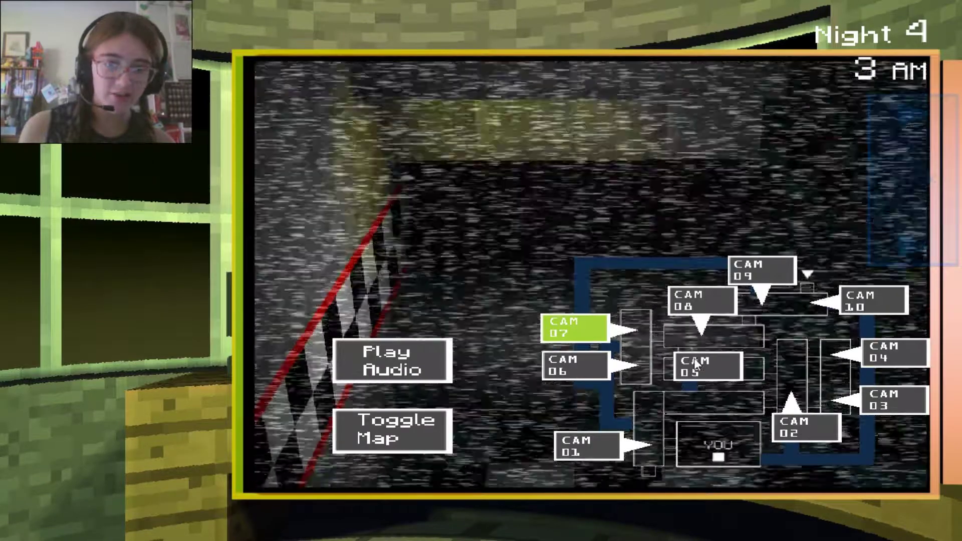
# Check CAMs 05 and 06 and play lure audio at CAM 06.
pyautogui.click(707, 366)
pyautogui.click(586, 368)
pyautogui.click(714, 362)
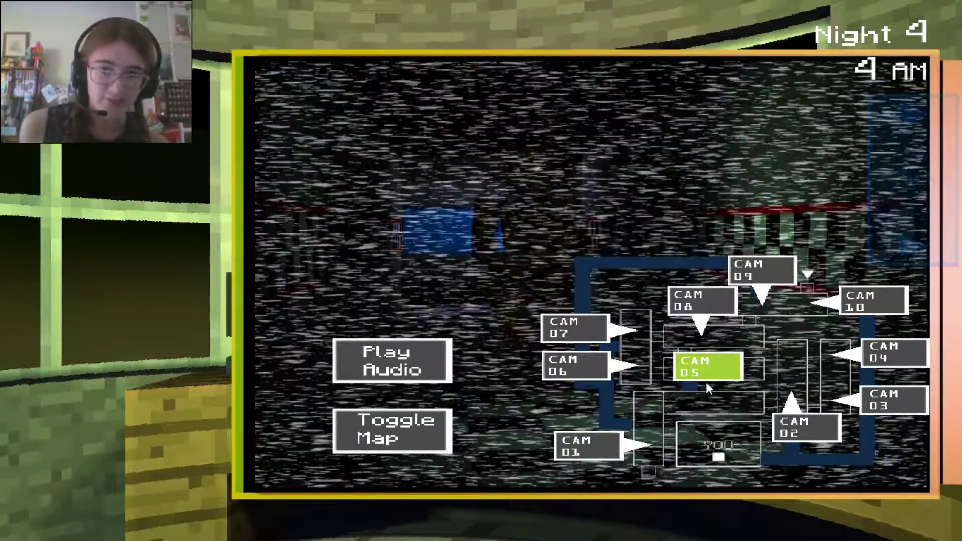
pyautogui.click(576, 367)
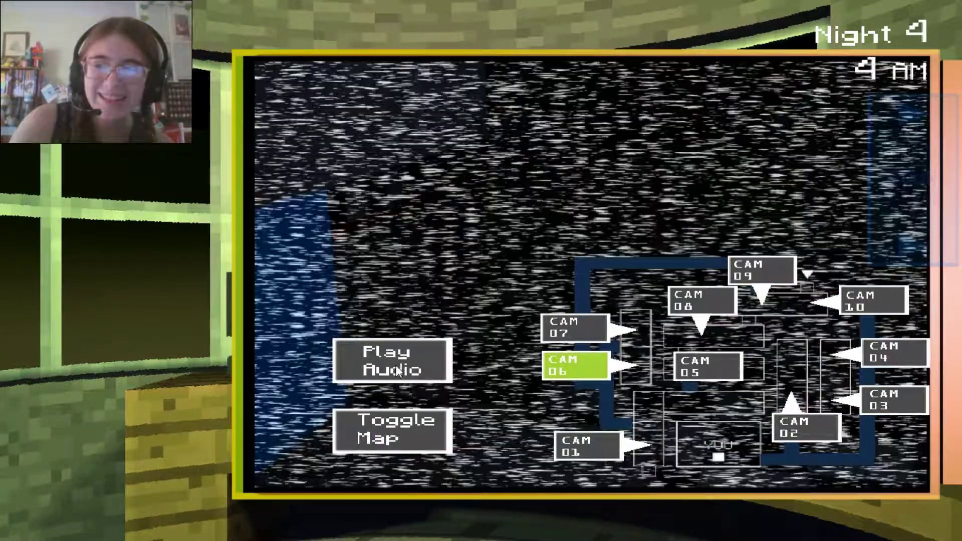
pyautogui.click(395, 364)
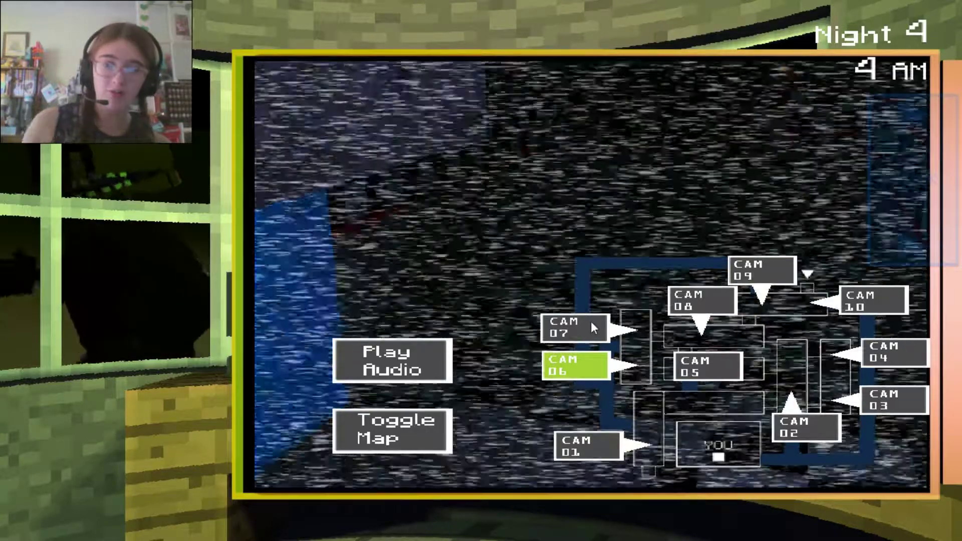
# Track the animatronic across CAMs 07 and 06, vent CAM 13 and the CAM 05 hallway.
pyautogui.click(588, 324)
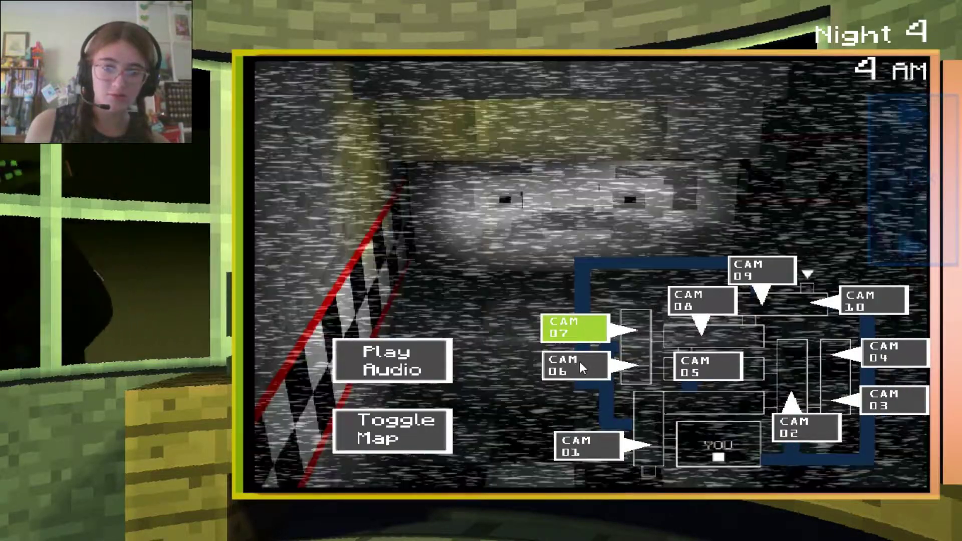
pyautogui.click(579, 364)
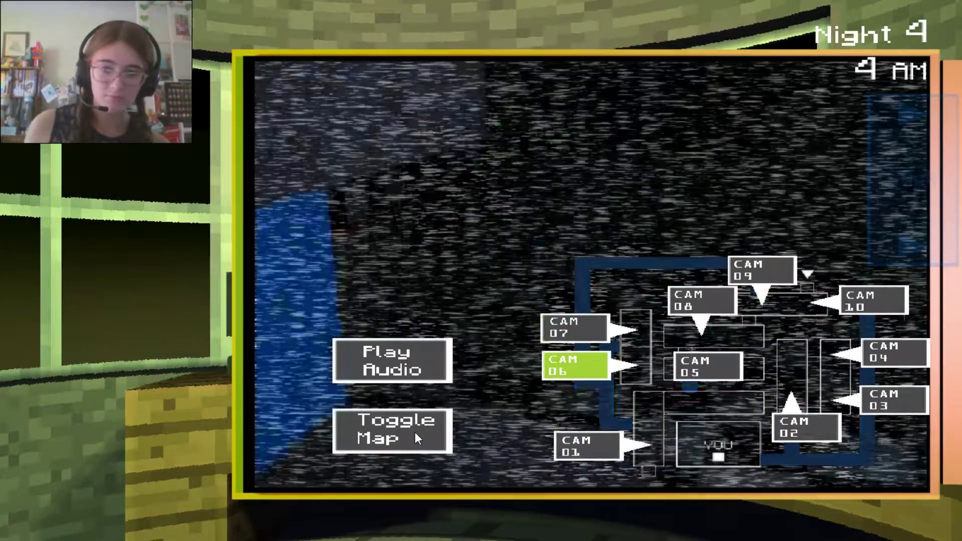
pyautogui.click(415, 432)
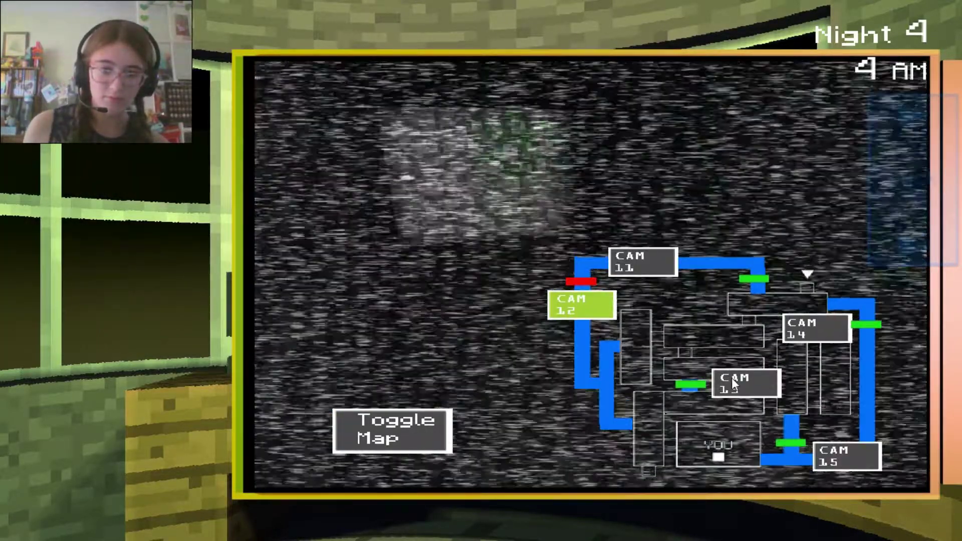
pyautogui.click(732, 380)
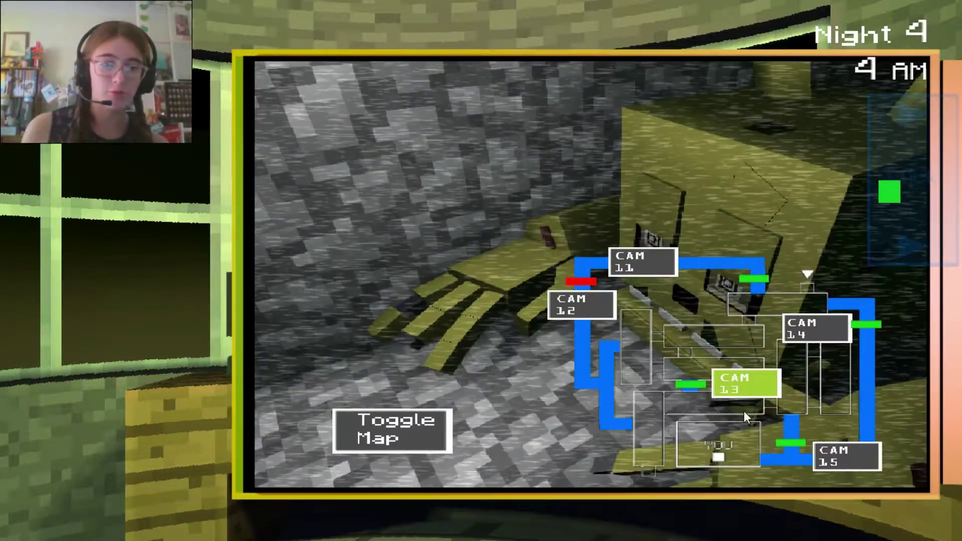
pyautogui.click(408, 435)
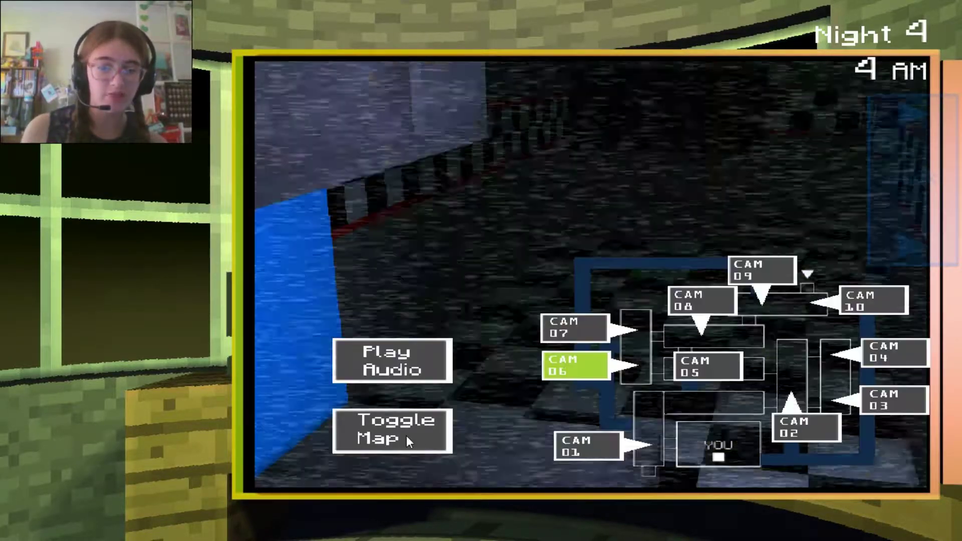
pyautogui.click(698, 362)
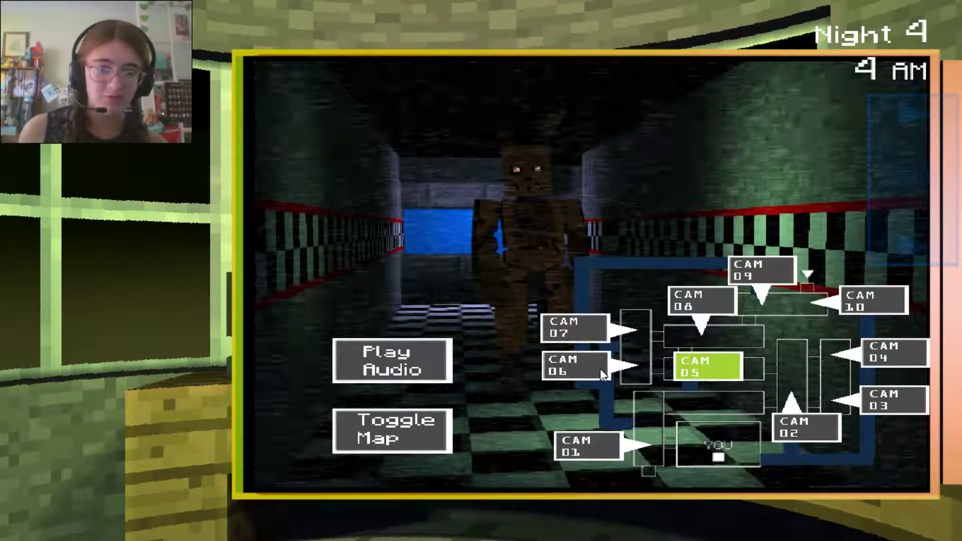
pyautogui.click(604, 375)
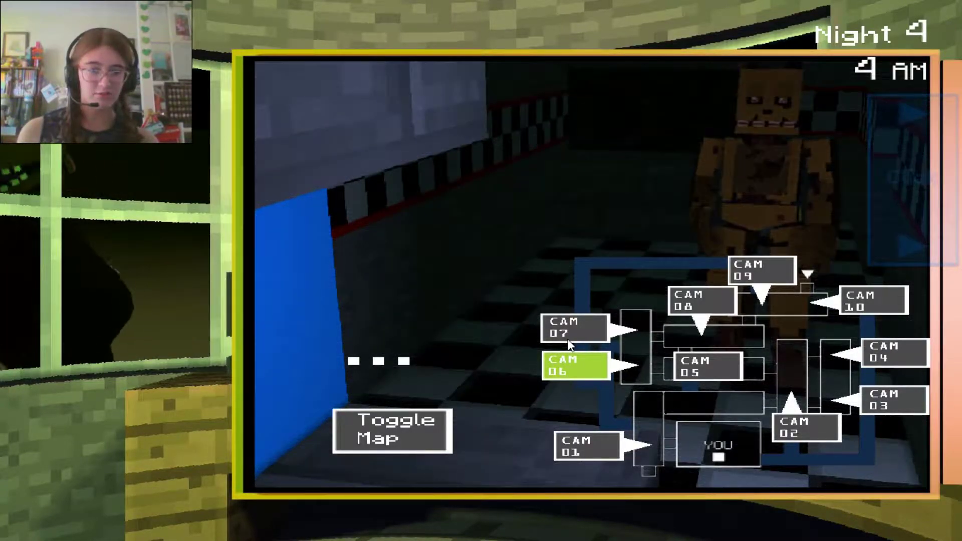
pyautogui.click(571, 323)
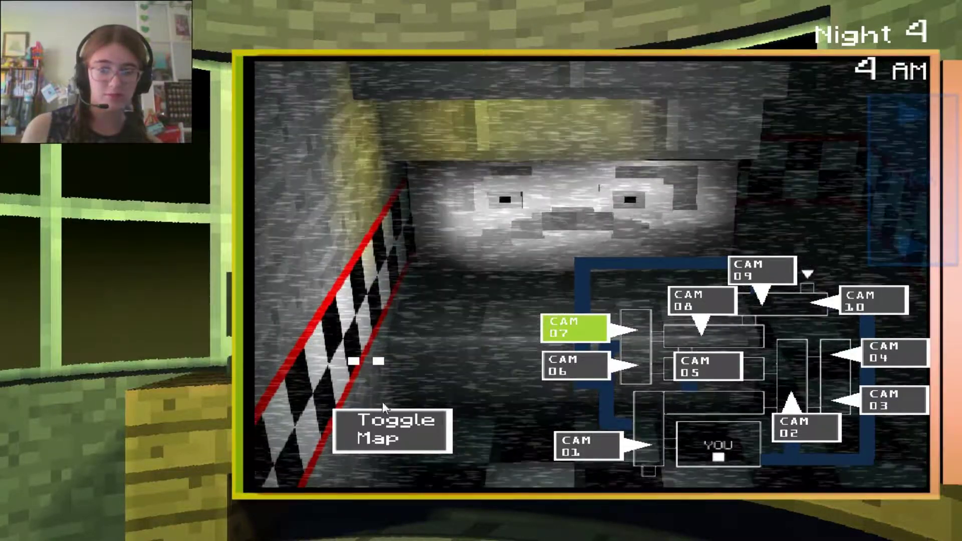
# Check vent cameras 12, 13, 14 and 11, then play the audio lure at CAM 07.
pyautogui.click(385, 419)
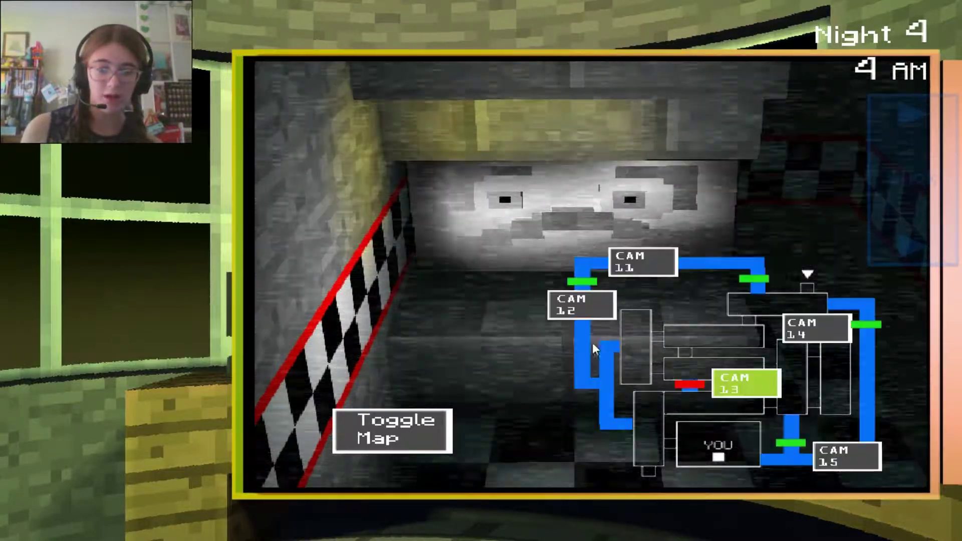
pyautogui.click(589, 307)
pyautogui.click(752, 376)
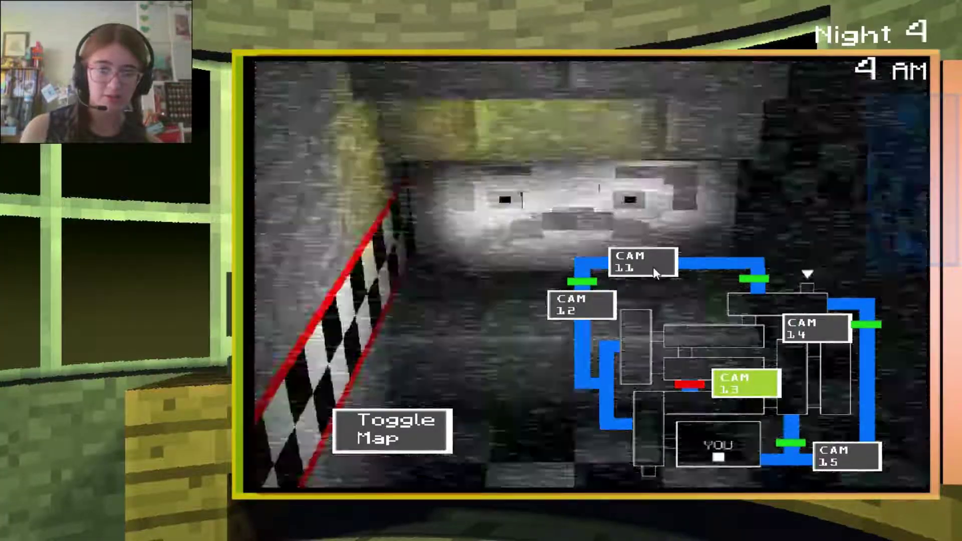
pyautogui.click(816, 329)
pyautogui.click(643, 261)
pyautogui.click(393, 430)
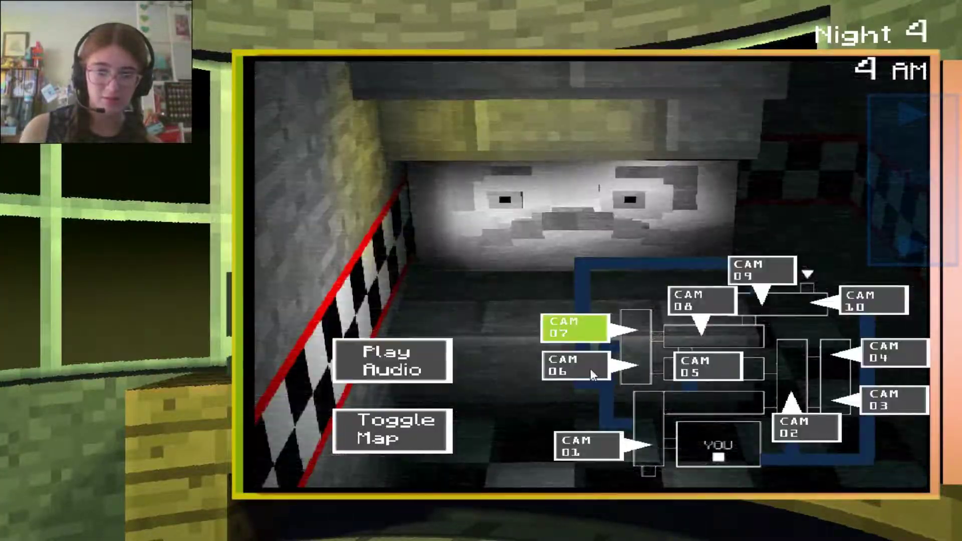
pyautogui.click(591, 368)
pyautogui.click(581, 329)
pyautogui.click(391, 365)
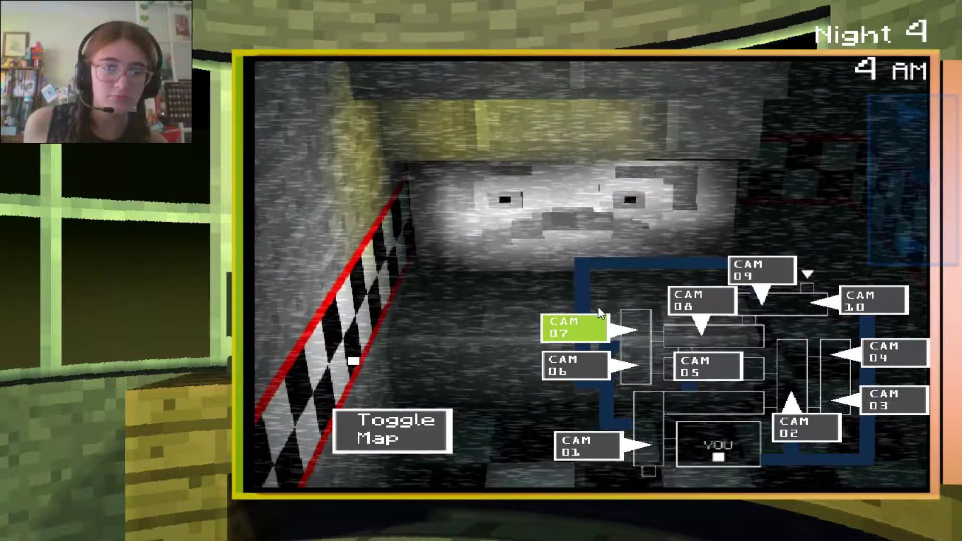
# Sweep building cameras 06, 05, 08, 09, 10, 04, 03, 02 and 01.
pyautogui.click(402, 444)
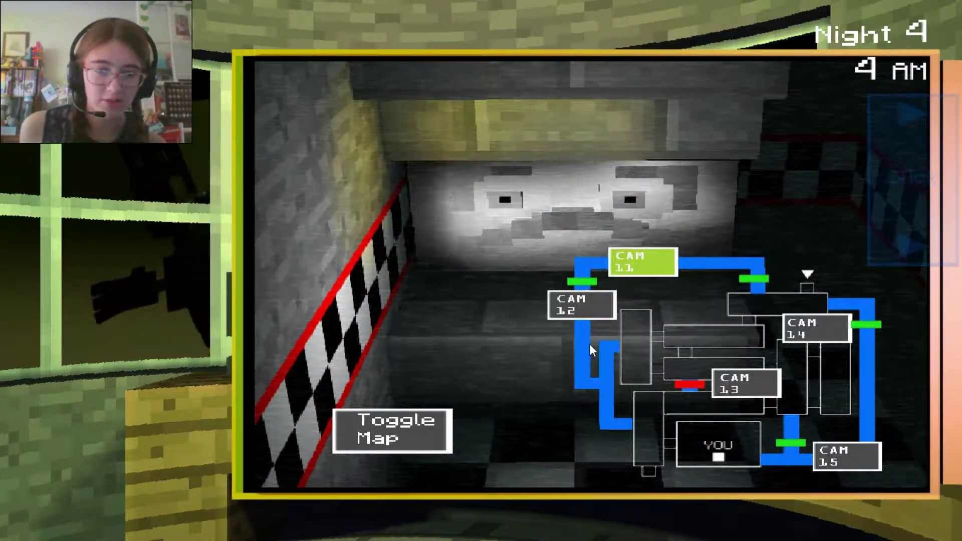
pyautogui.click(429, 420)
pyautogui.click(559, 360)
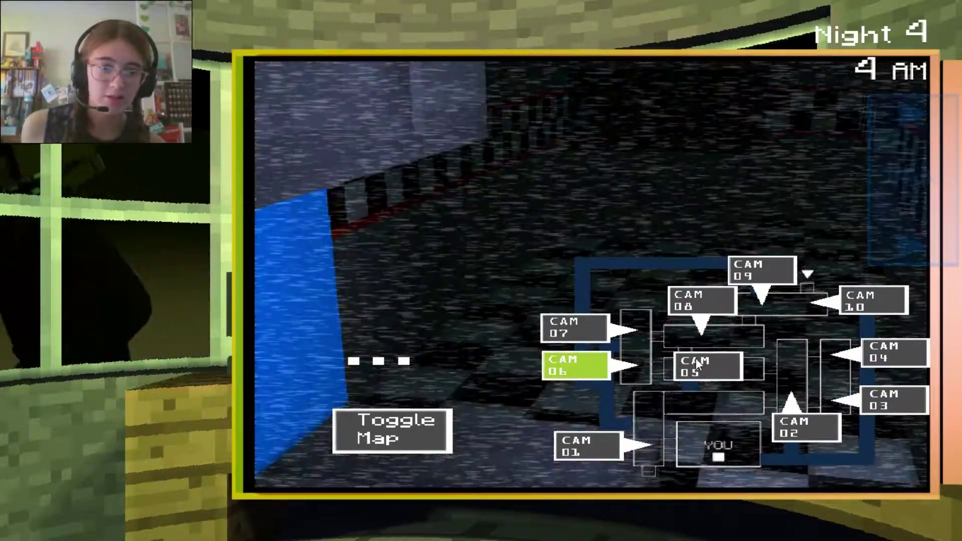
pyautogui.click(696, 365)
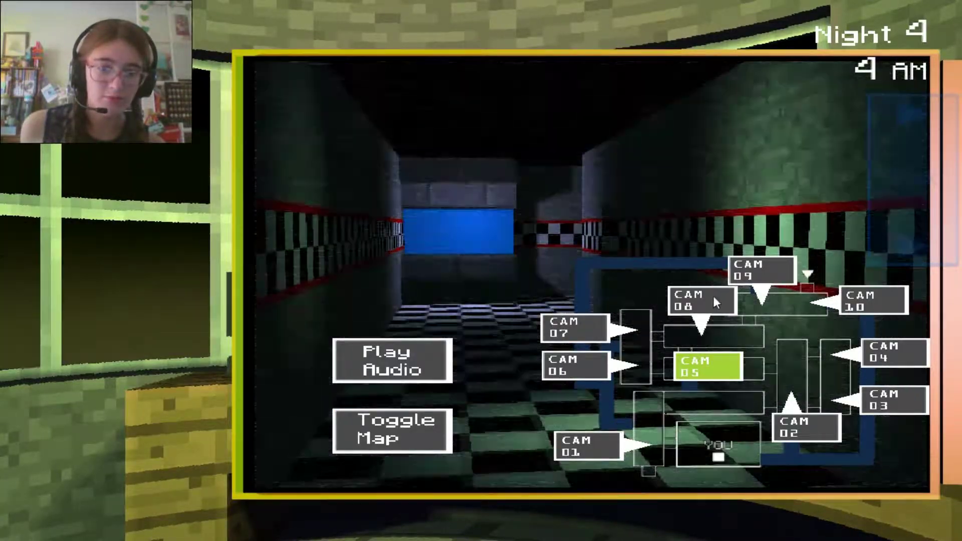
pyautogui.click(713, 301)
pyautogui.click(775, 267)
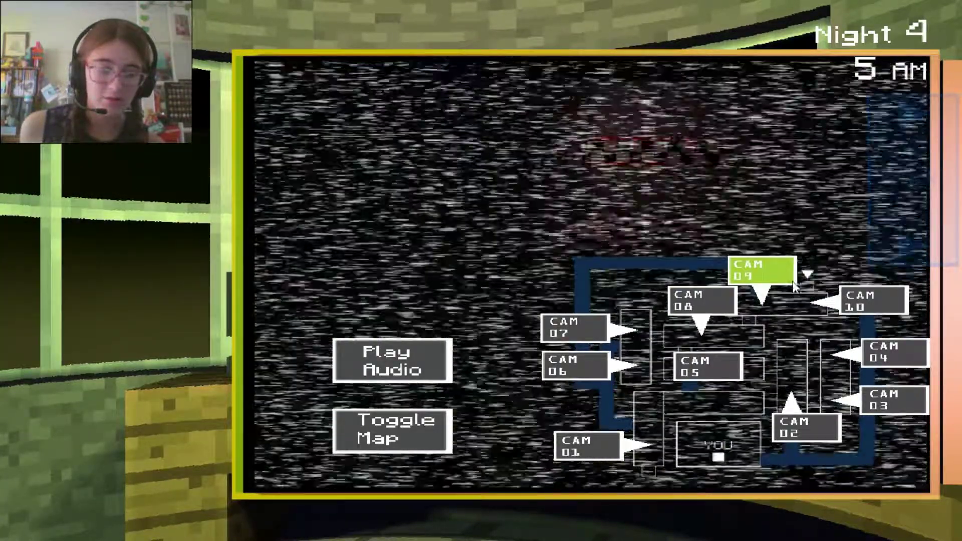
pyautogui.click(873, 310)
pyautogui.click(901, 353)
pyautogui.click(904, 402)
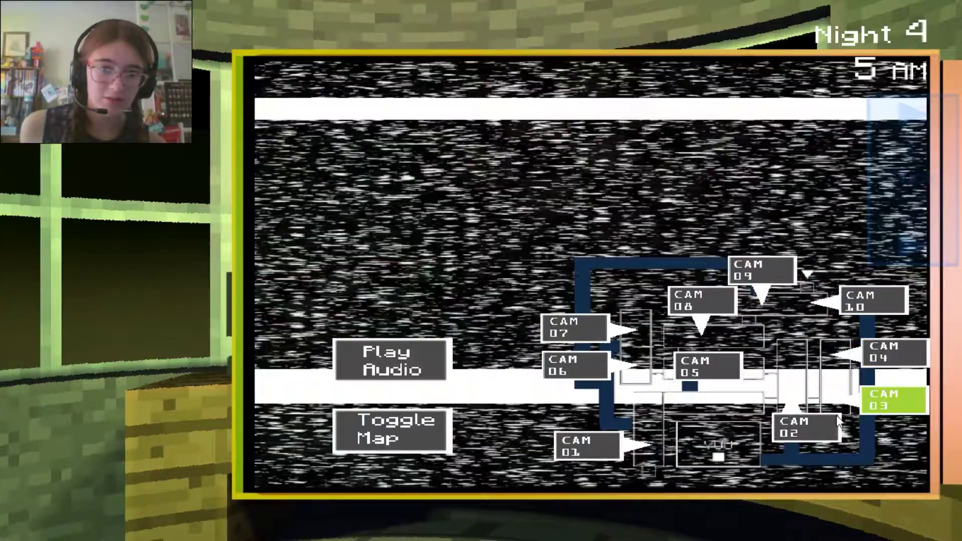
pyautogui.click(800, 429)
pyautogui.click(702, 373)
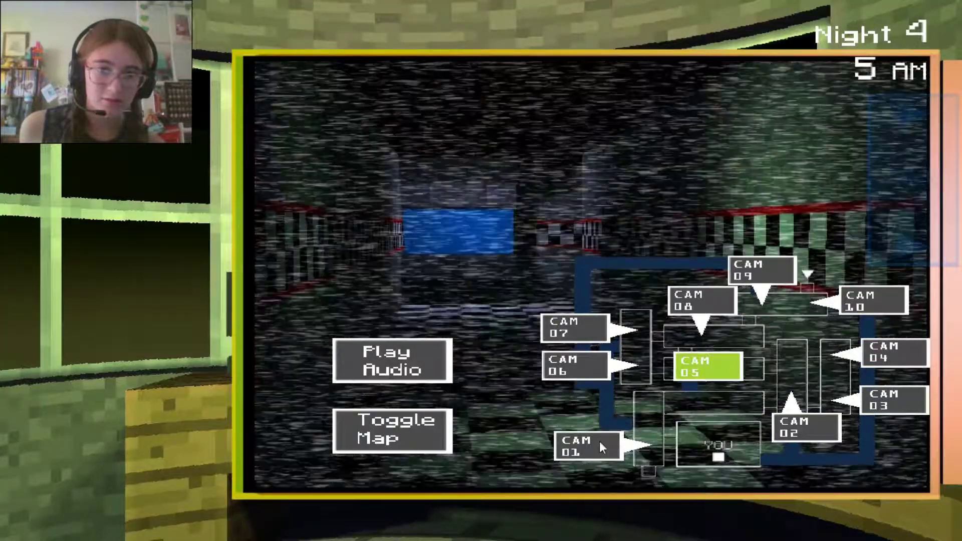
pyautogui.click(599, 443)
# Check vent cameras 12, 11, 13, 14 and 15.
pyautogui.click(418, 434)
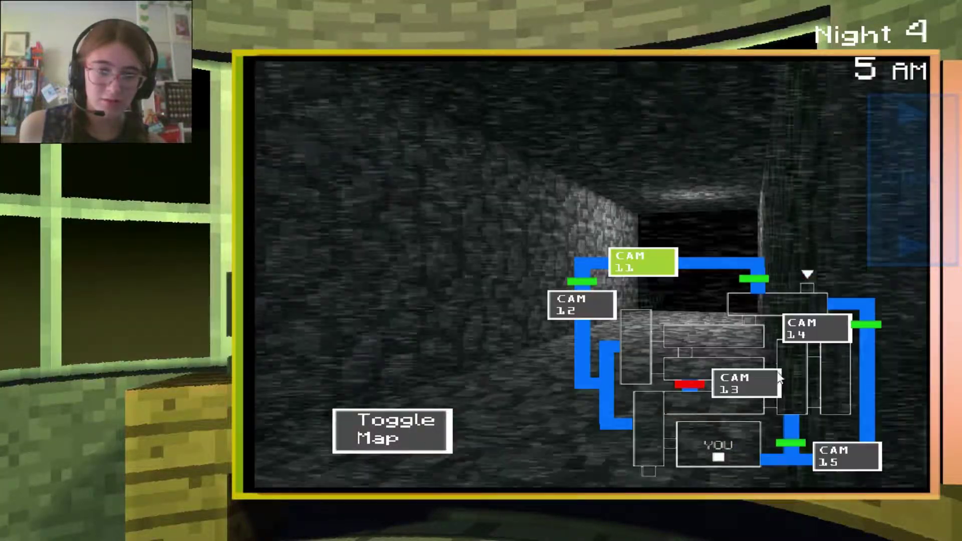
pyautogui.click(586, 312)
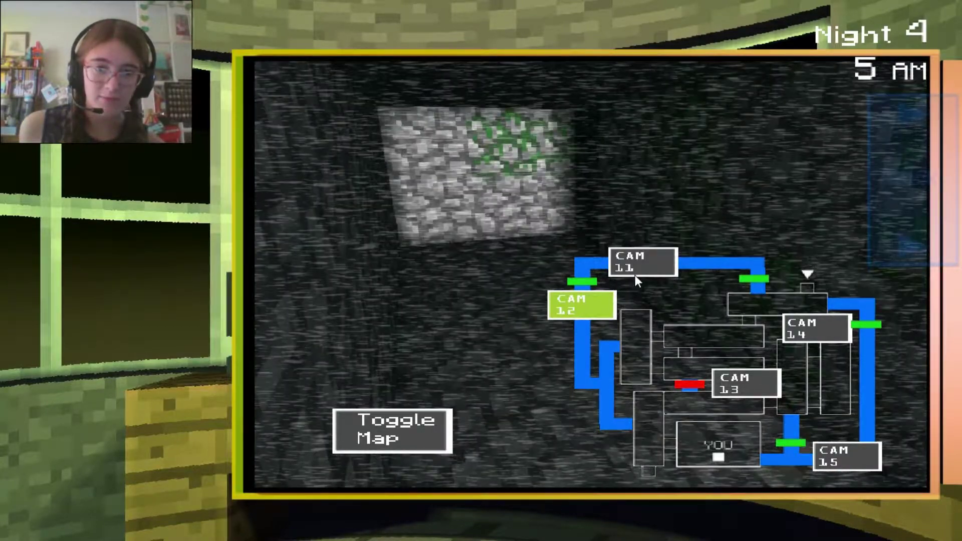
pyautogui.click(636, 275)
pyautogui.click(591, 309)
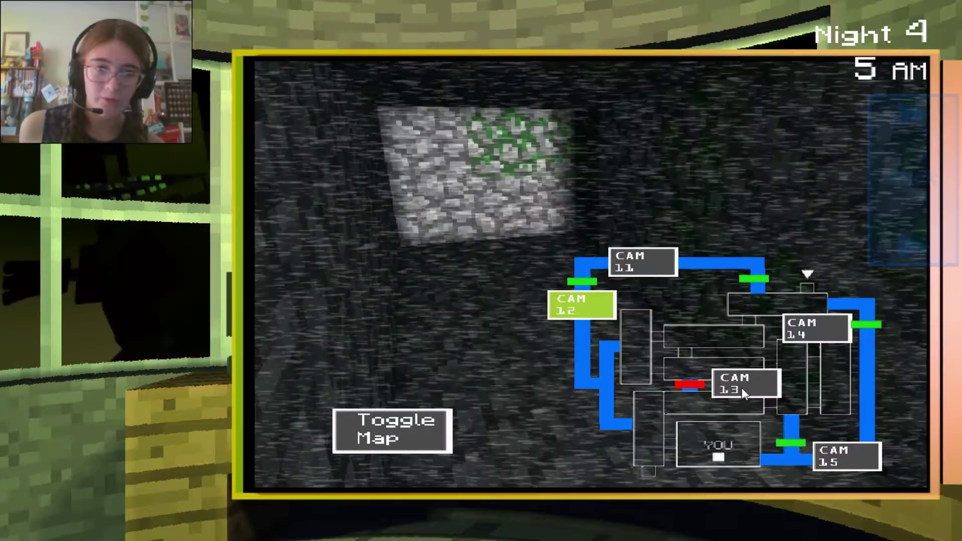
pyautogui.click(743, 388)
pyautogui.click(823, 325)
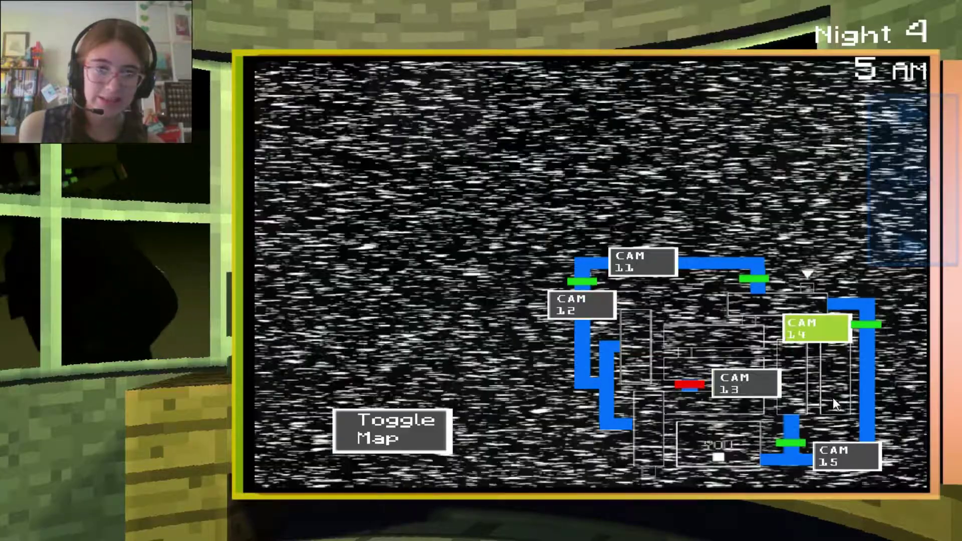
pyautogui.click(847, 468)
pyautogui.click(407, 434)
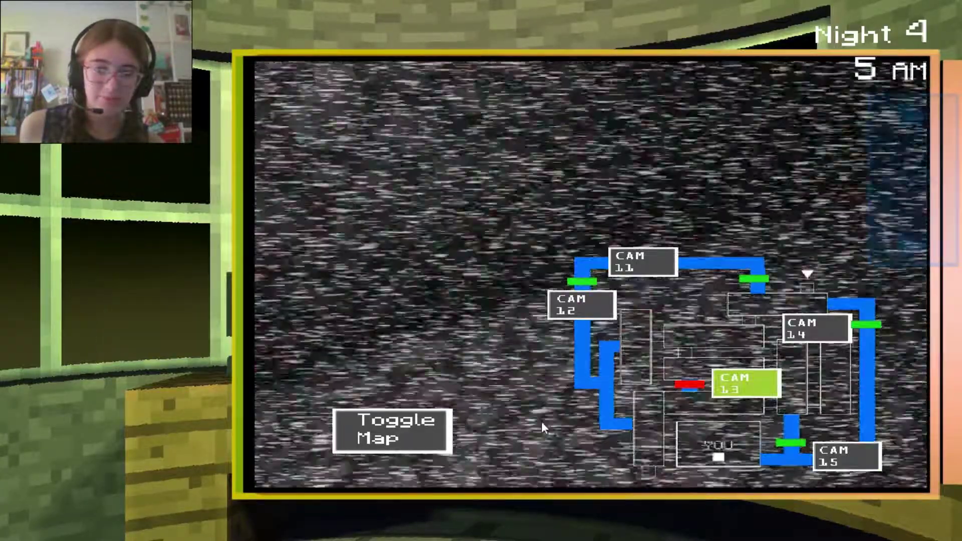
# Check CAM 01, then track the animatronic between CAM 06 and CAM 05.
pyautogui.click(608, 440)
pyautogui.click(595, 368)
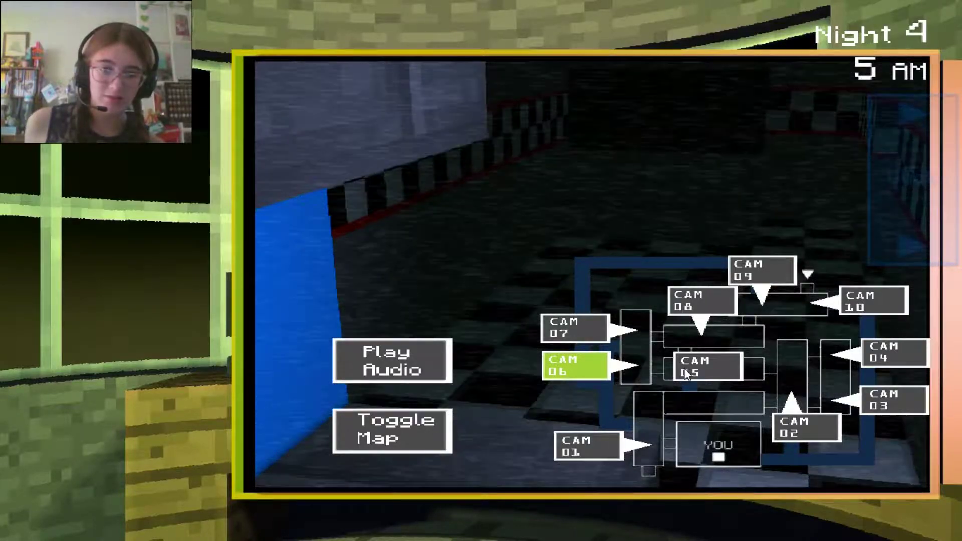
pyautogui.click(703, 366)
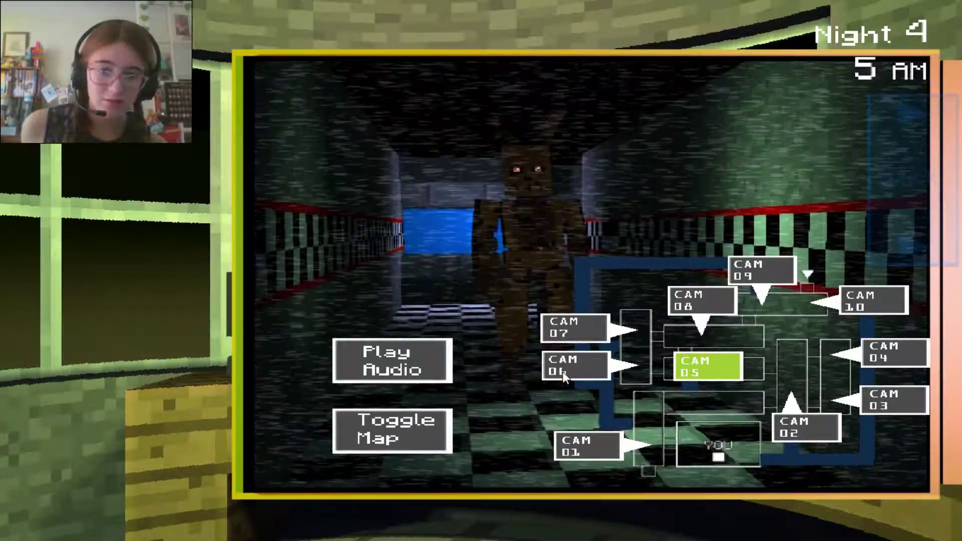
pyautogui.click(567, 366)
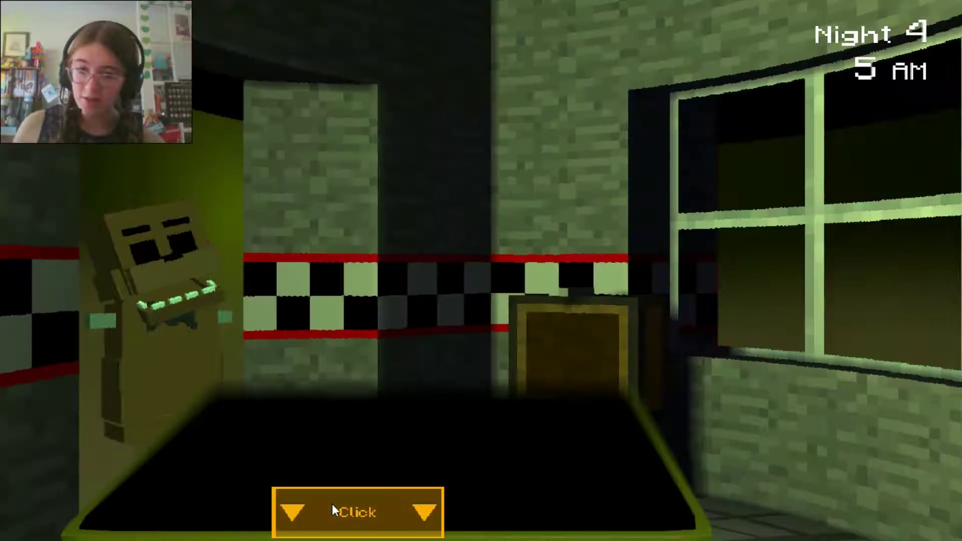
# Reboot all failing systems from the maintenance panel.
pyautogui.click(332, 508)
pyautogui.click(349, 368)
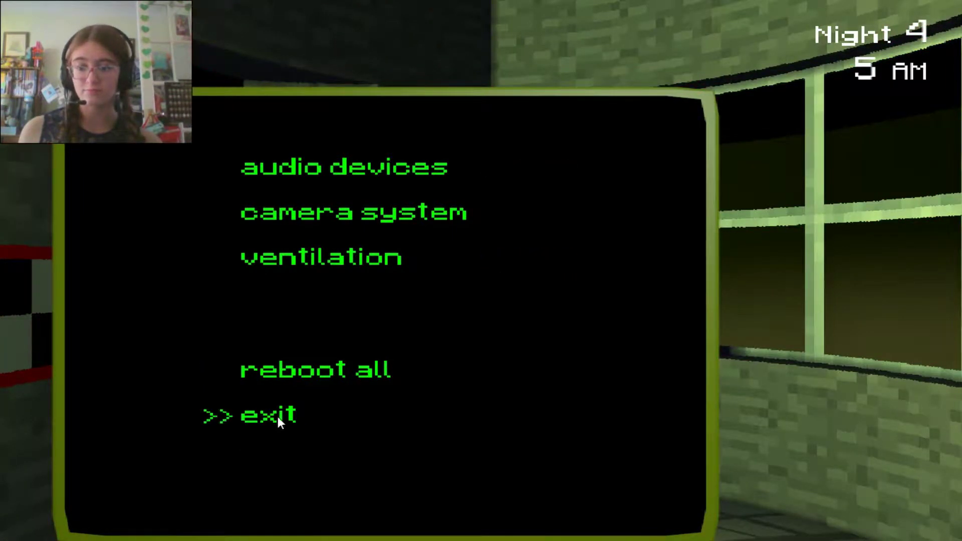
pyautogui.click(278, 417)
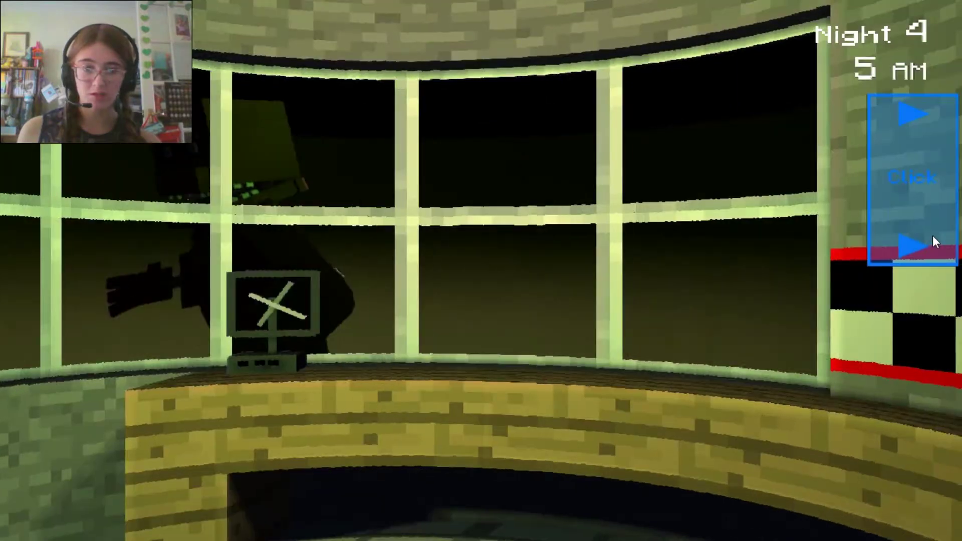
# Check the animatronic on CAM 05 and play the audio lure at CAM 06.
pyautogui.click(934, 236)
pyautogui.click(717, 363)
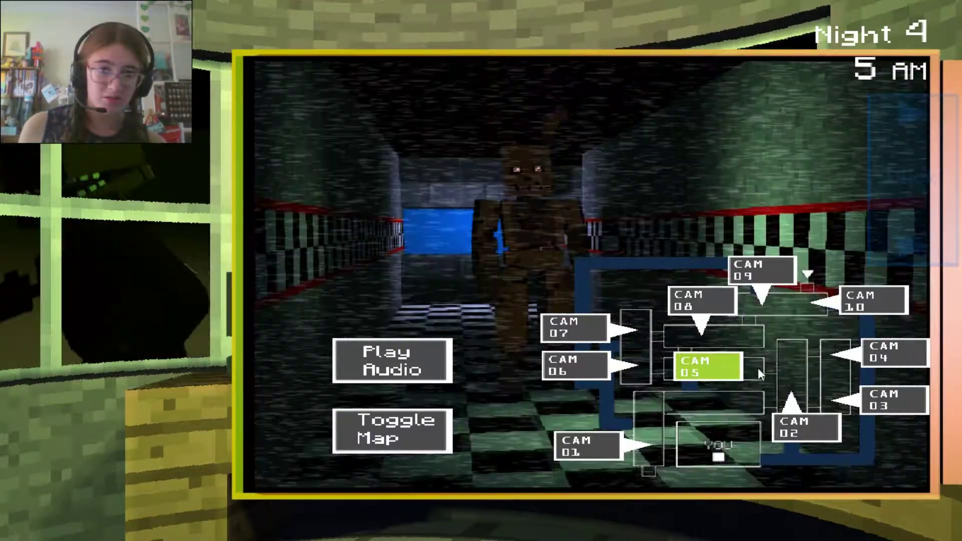
pyautogui.click(578, 374)
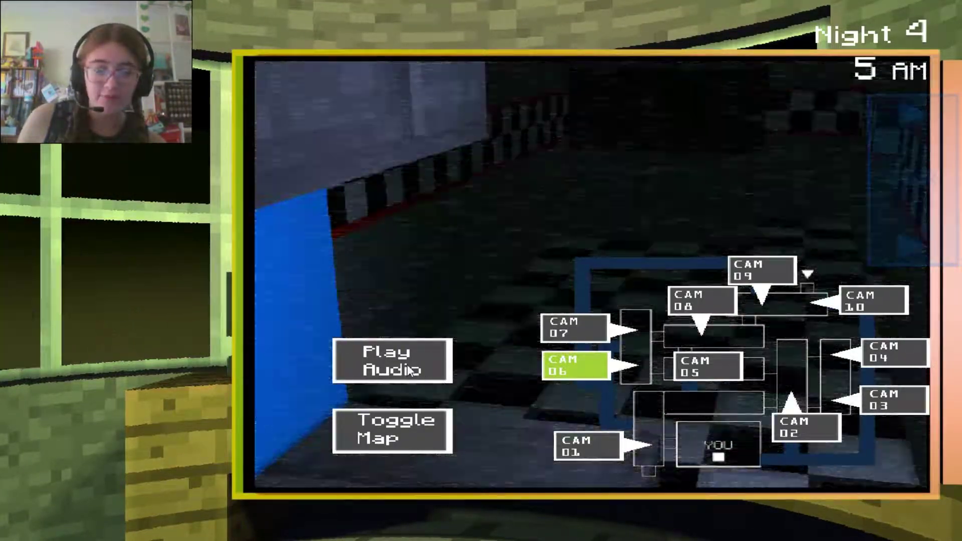
pyautogui.click(407, 365)
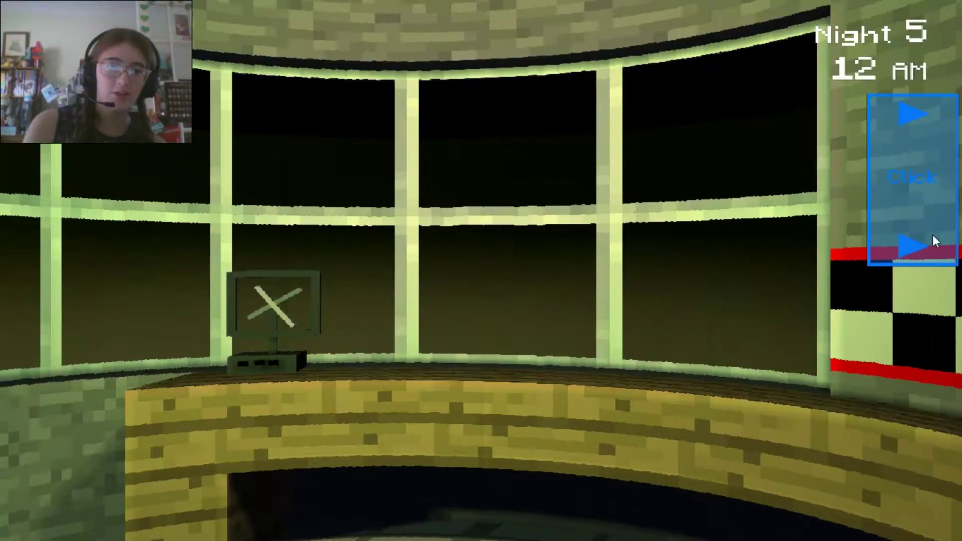
# Check CAM 10 and vent cameras 14 and 11.
pyautogui.click(933, 235)
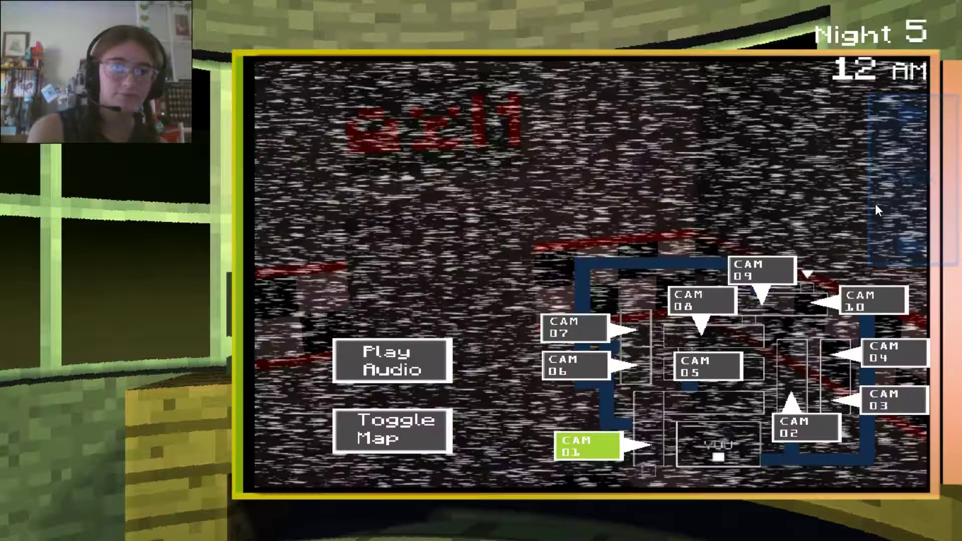
pyautogui.click(861, 301)
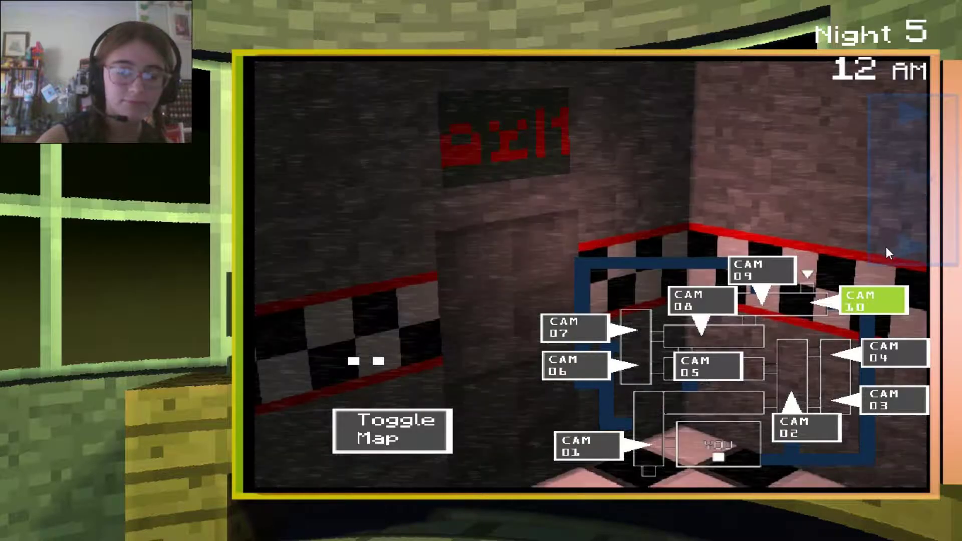
pyautogui.click(393, 430)
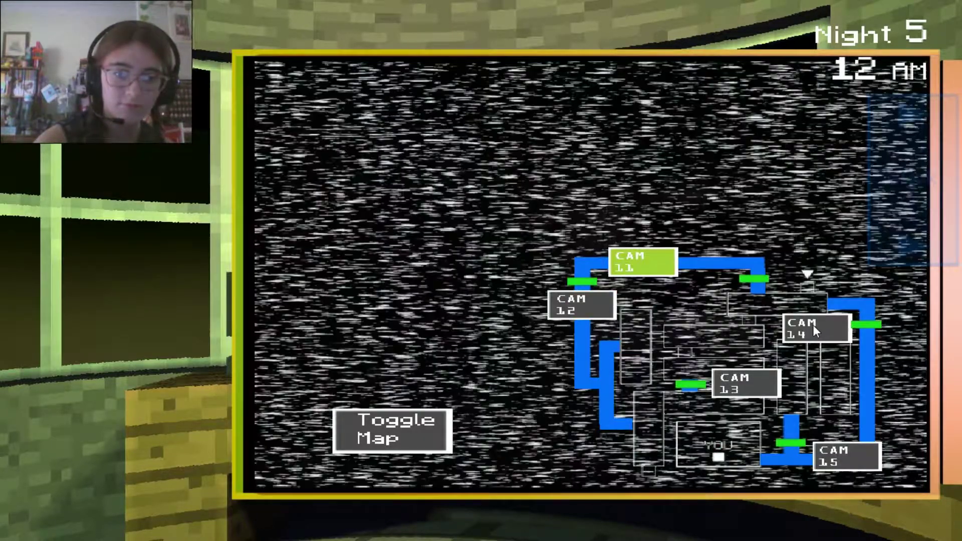
pyautogui.click(813, 325)
pyautogui.click(635, 270)
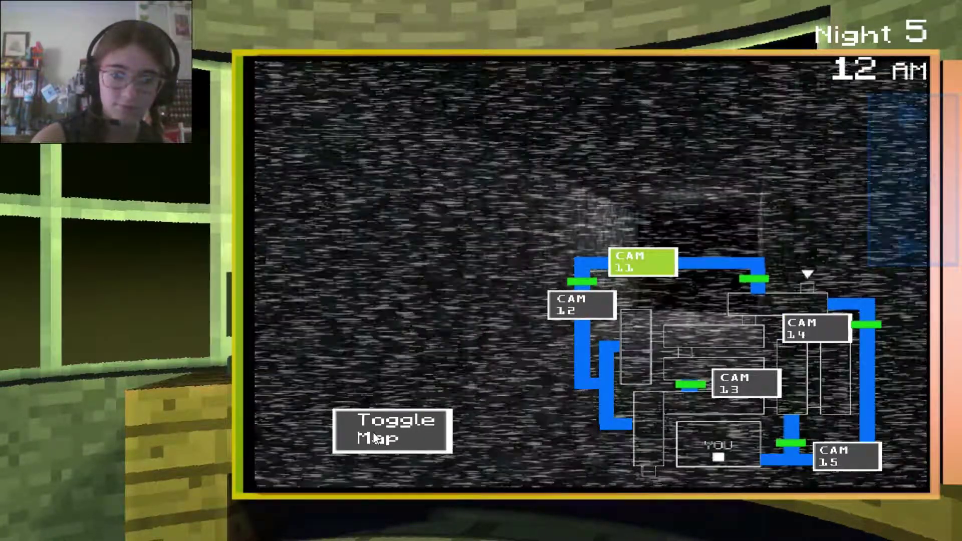
# Check CAM 09, 08, 05, 07 and 06, then reboot all systems.
pyautogui.click(392, 431)
pyautogui.click(761, 275)
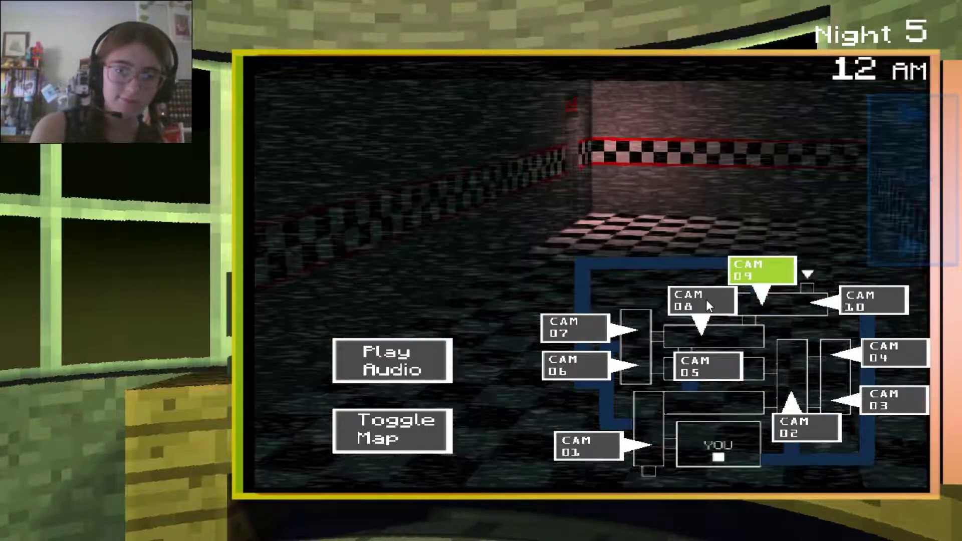
pyautogui.click(706, 300)
pyautogui.click(706, 359)
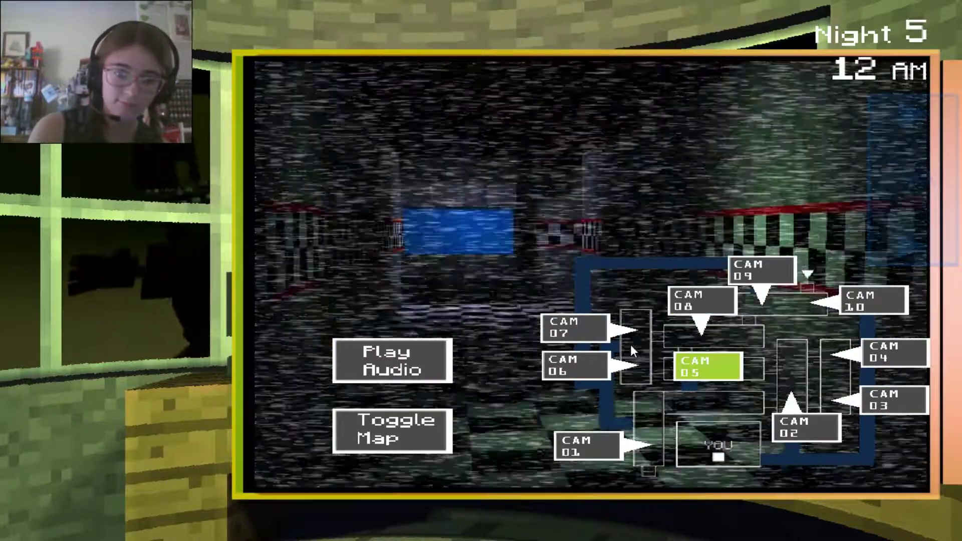
pyautogui.click(589, 331)
pyautogui.click(589, 360)
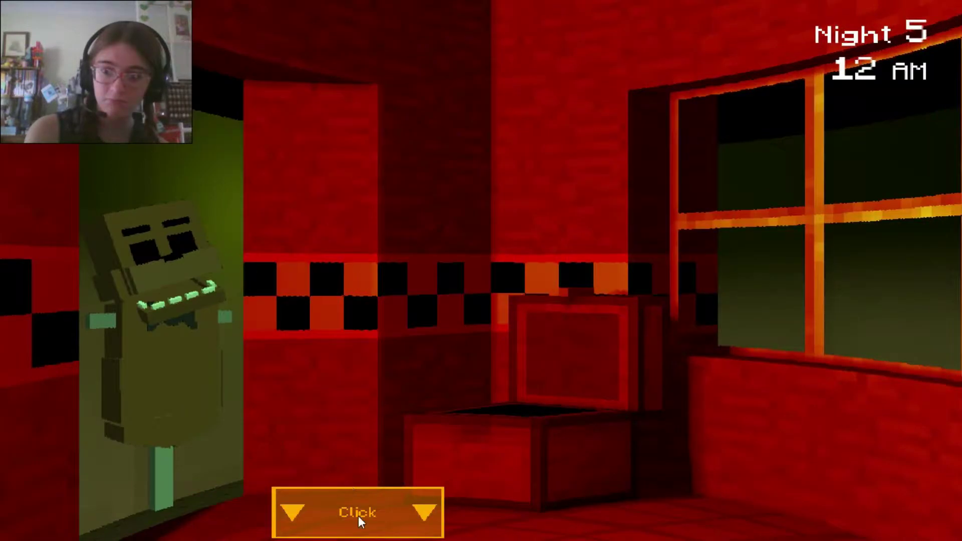
pyautogui.click(359, 516)
pyautogui.click(376, 370)
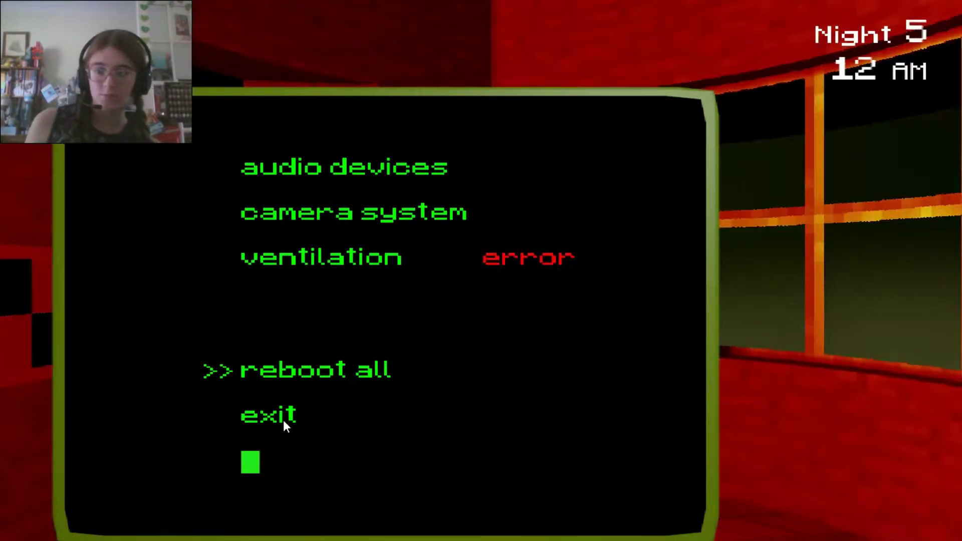
# Check vent cameras 12, 15 and 13, and seal the CAM 14 vent.
pyautogui.click(276, 420)
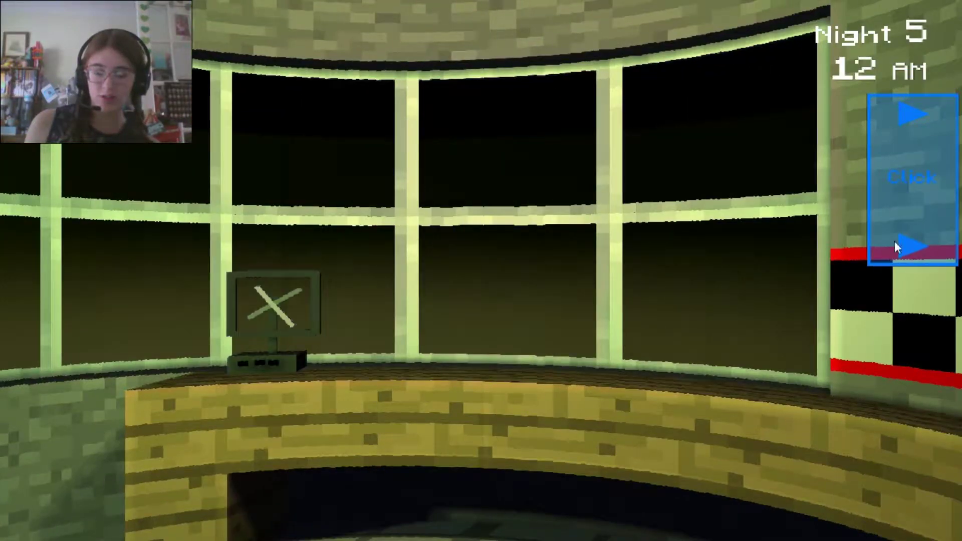
pyautogui.click(894, 241)
pyautogui.click(429, 433)
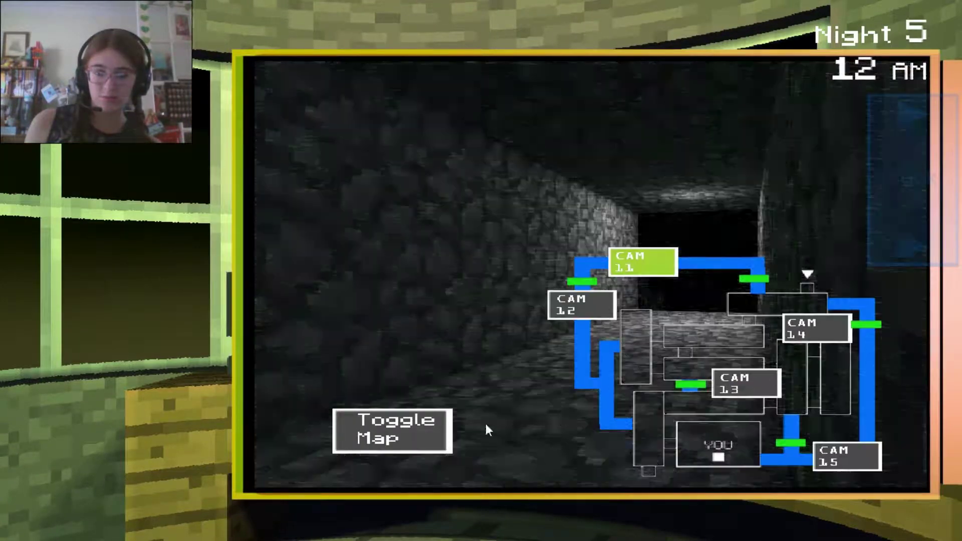
pyautogui.click(579, 298)
pyautogui.click(843, 447)
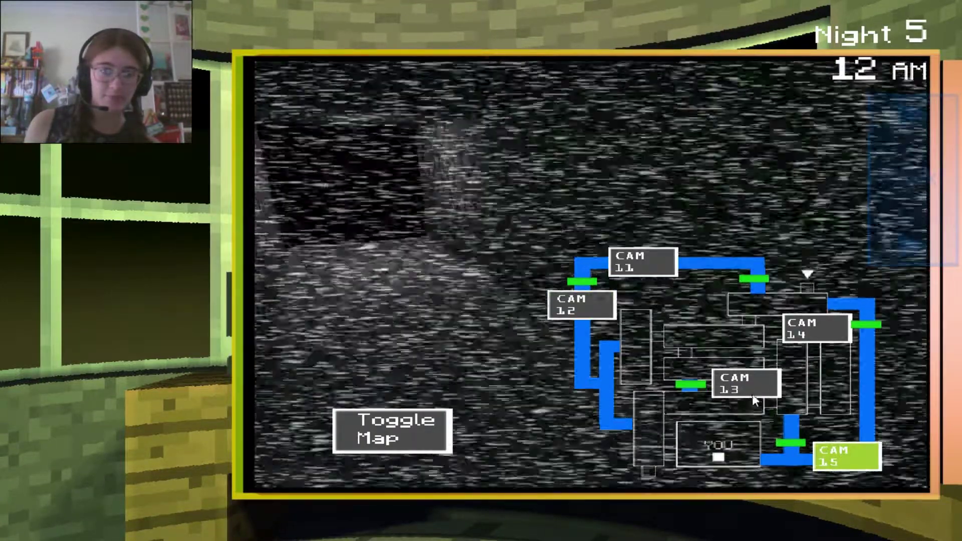
pyautogui.click(744, 391)
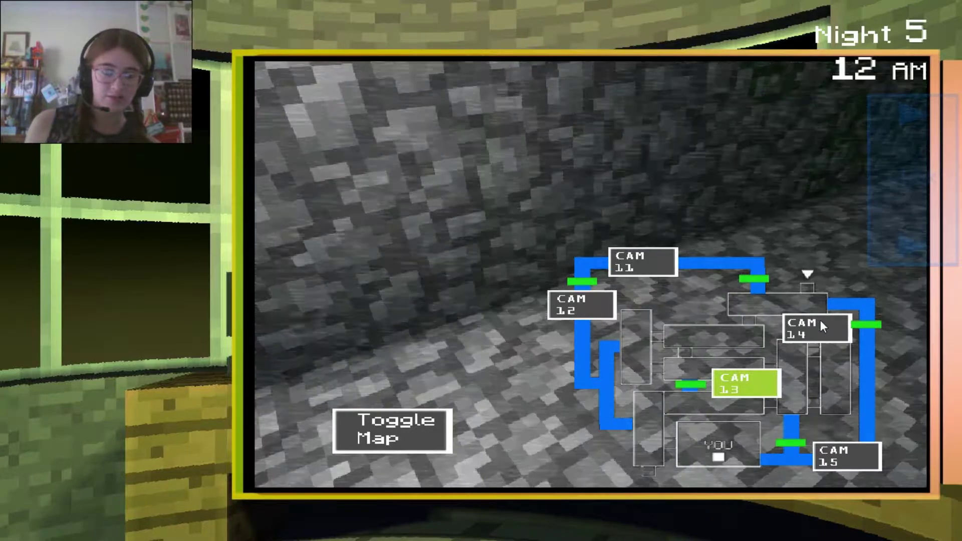
pyautogui.click(818, 329)
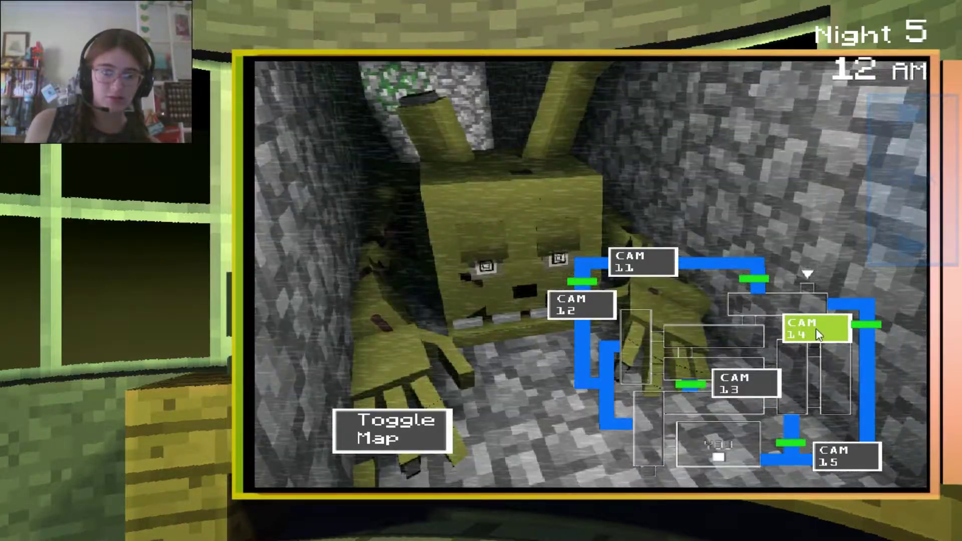
pyautogui.doubleClick(816, 329)
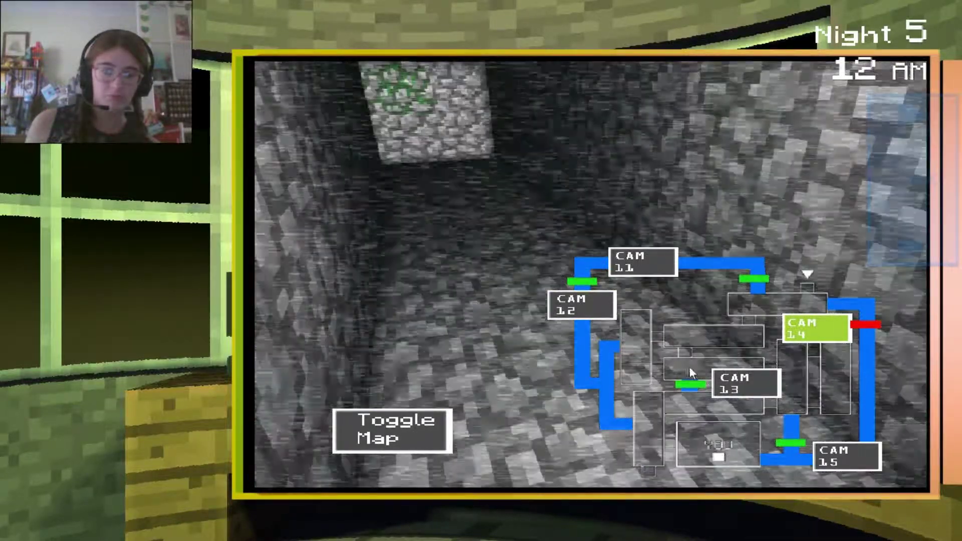
# Play a lure sound at CAM 10.
pyautogui.click(392, 431)
pyautogui.click(857, 301)
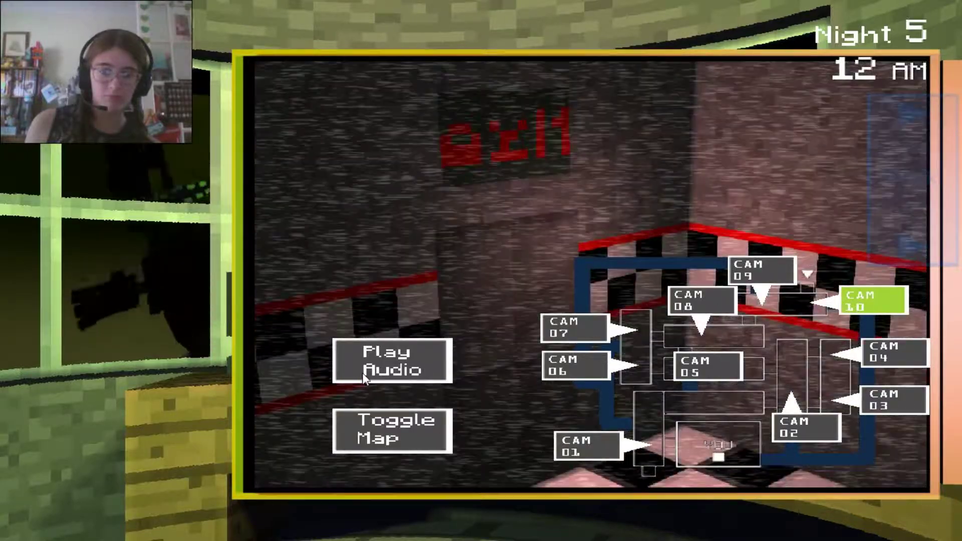
pyautogui.click(362, 373)
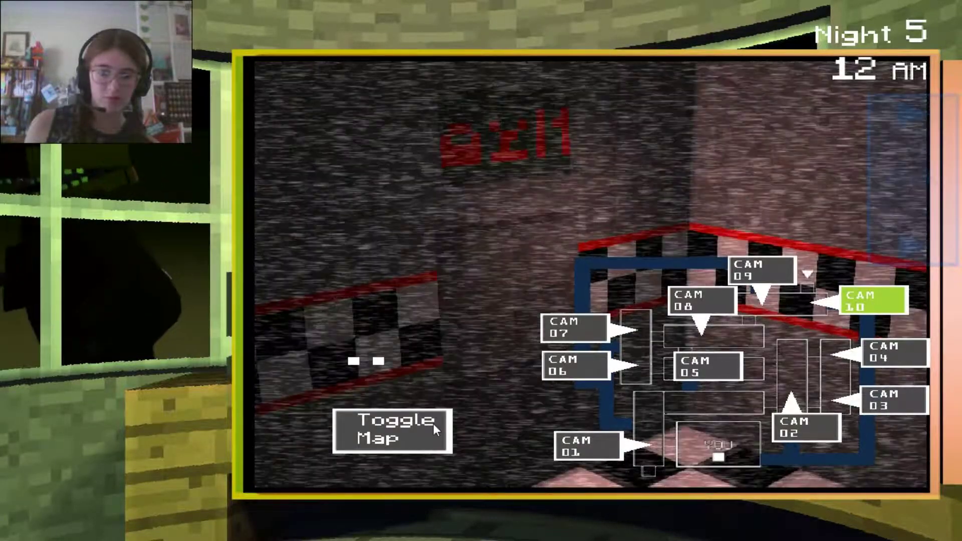
# Recheck vent CAM 11 twice, toggling between vent and building maps.
pyautogui.click(433, 428)
pyautogui.click(654, 265)
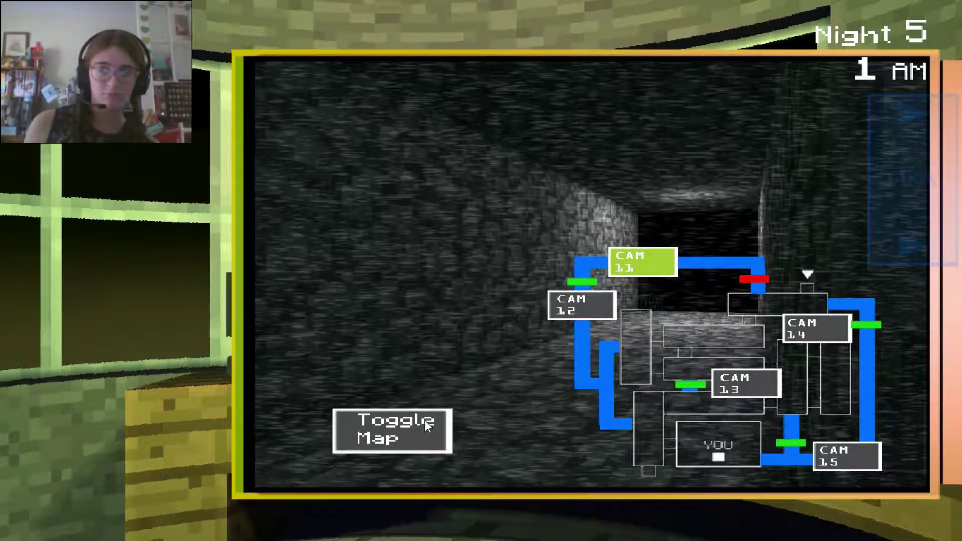
pyautogui.click(425, 423)
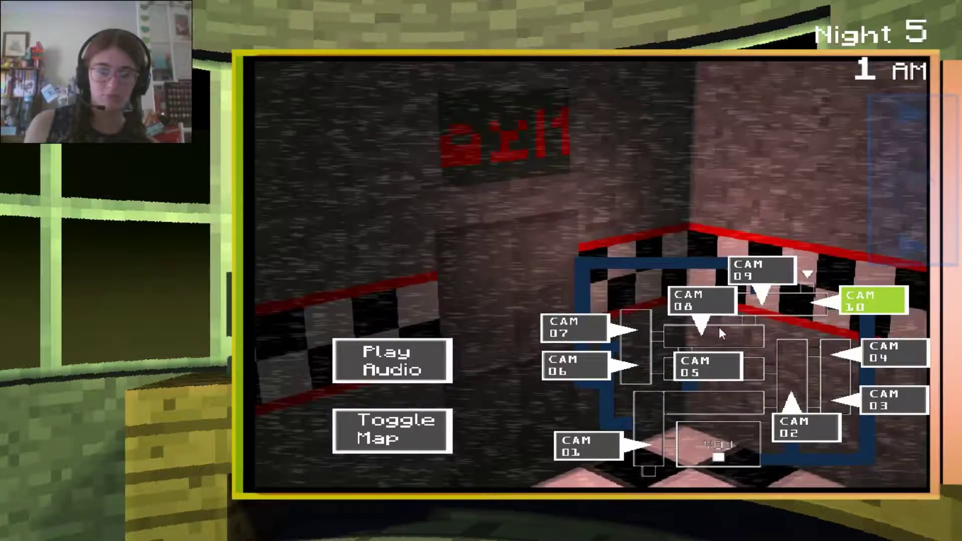
pyautogui.click(393, 431)
pyautogui.click(618, 258)
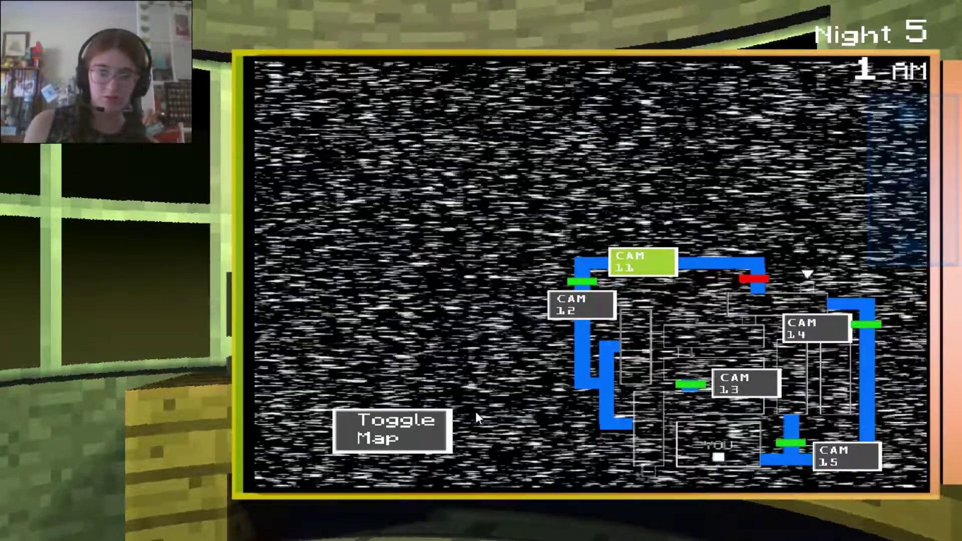
pyautogui.click(433, 428)
# Check CAM 09, 08 and 04, recheck CAM 08, then put the monitor away.
pyautogui.click(761, 269)
pyautogui.click(706, 299)
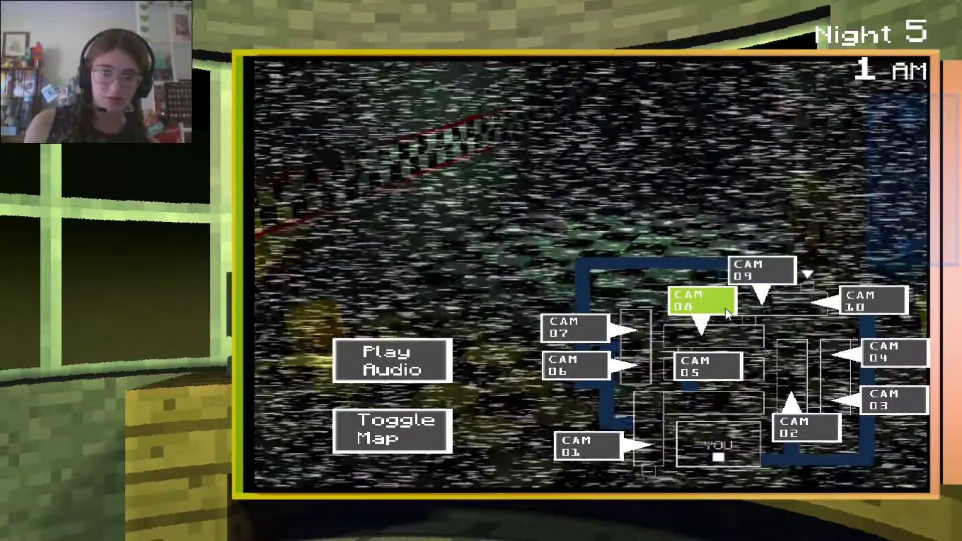
pyautogui.click(892, 351)
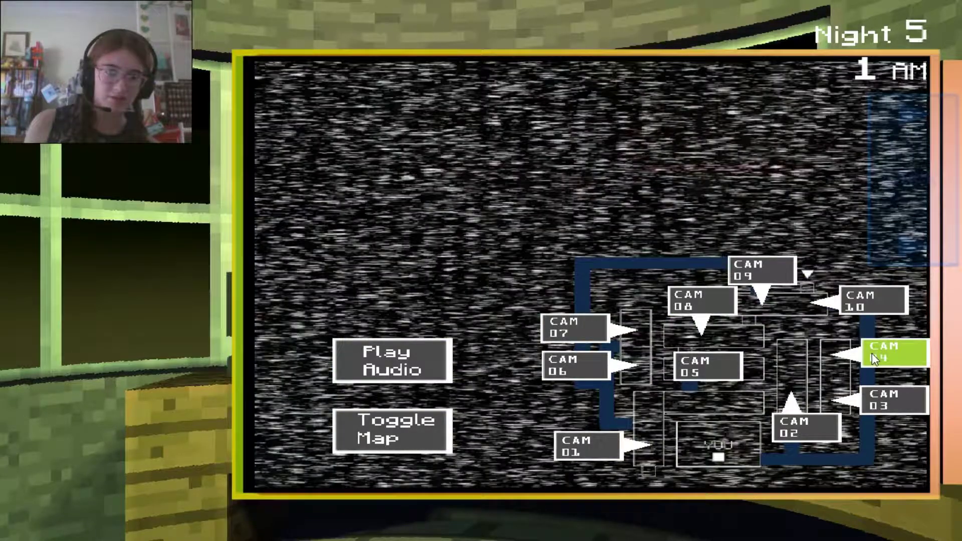
pyautogui.click(903, 255)
pyautogui.click(903, 254)
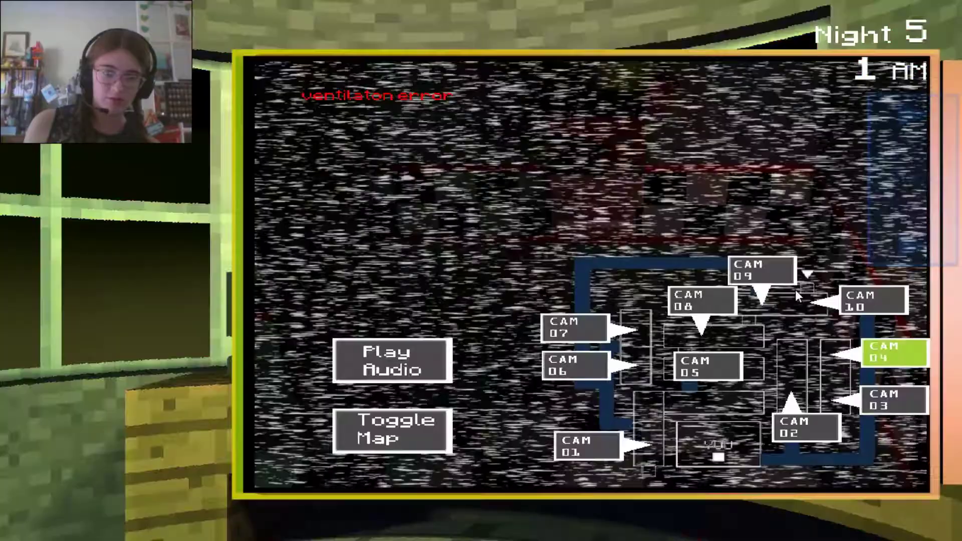
pyautogui.click(711, 302)
pyautogui.click(873, 252)
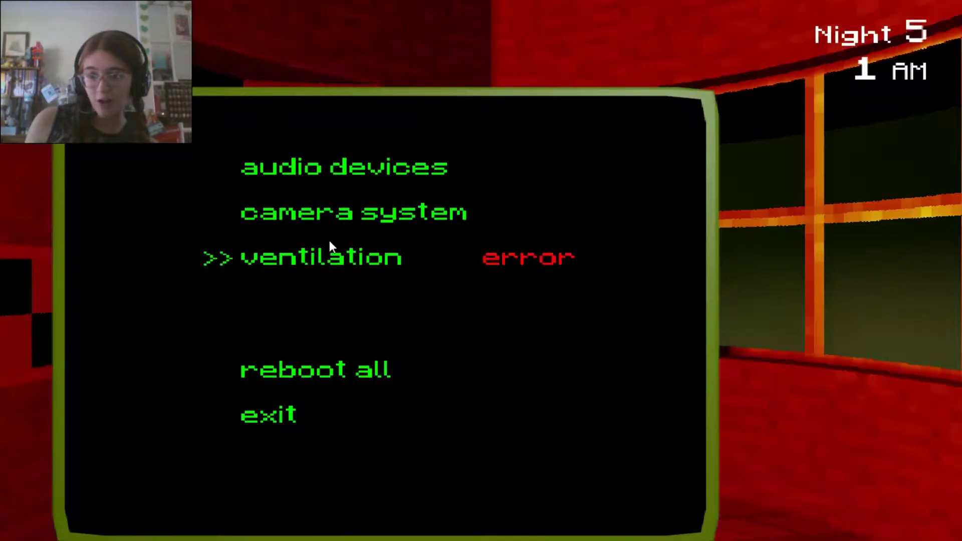
# Reboot ventilation, glance at the cameras, then reboot ventilation again.
pyautogui.click(330, 253)
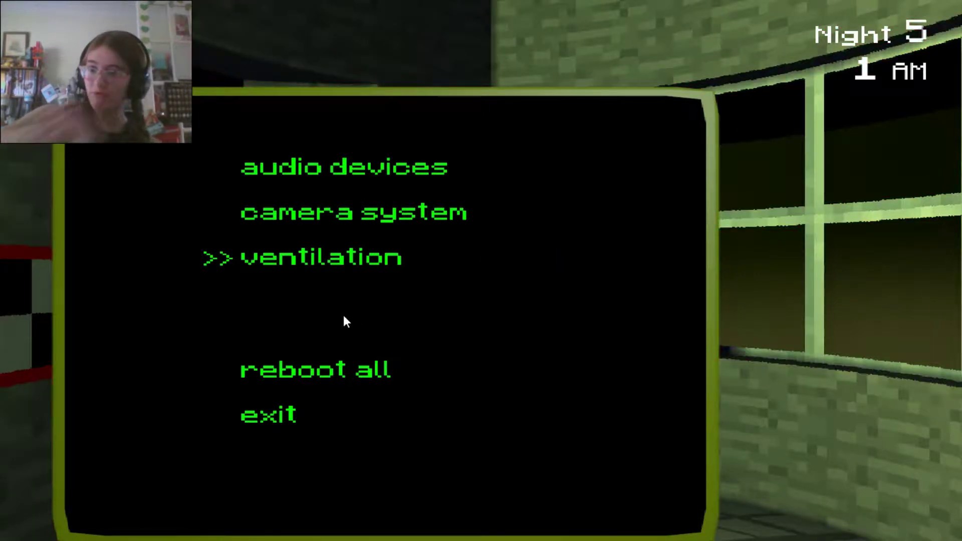
pyautogui.click(264, 413)
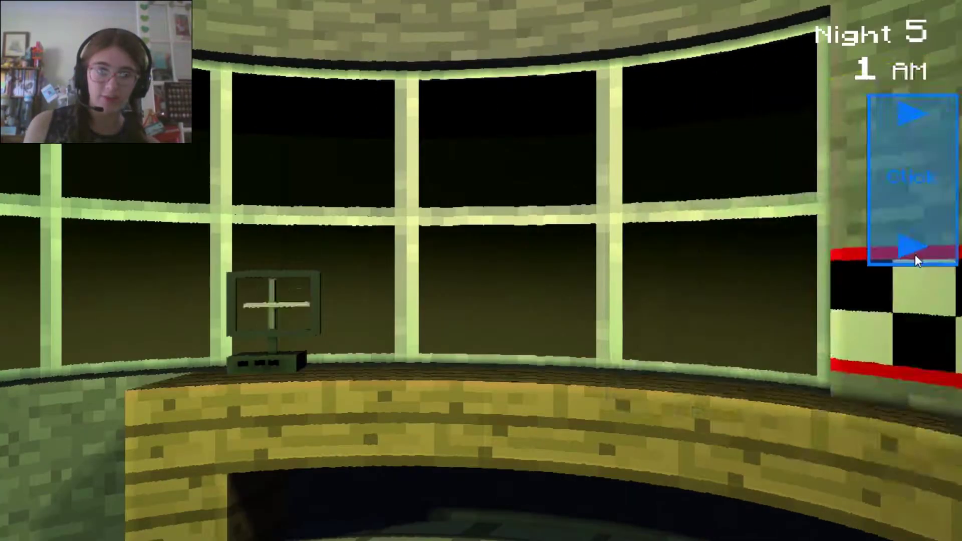
pyautogui.click(916, 255)
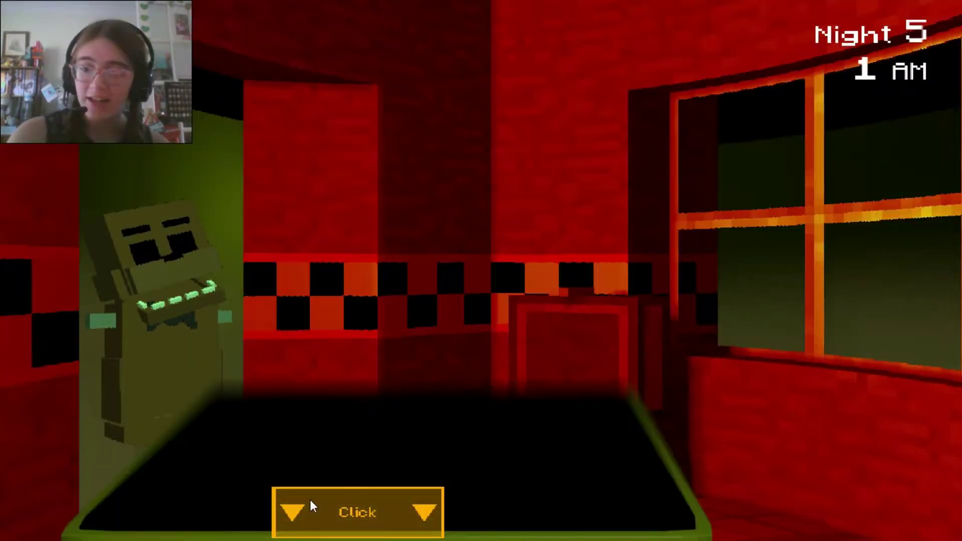
pyautogui.click(311, 508)
pyautogui.click(350, 259)
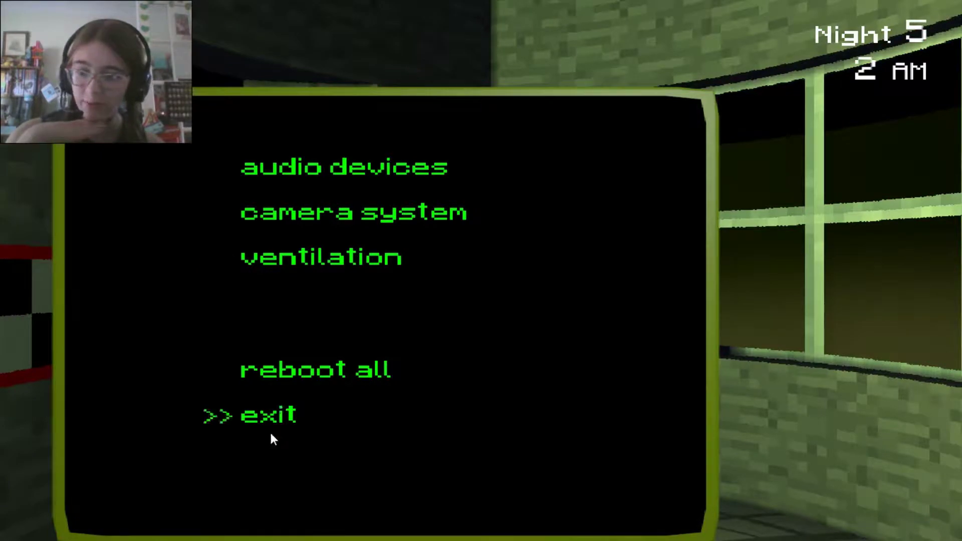
# Check vent cameras 12, 11, 13, 15 and 14, then put the monitor away.
pyautogui.click(263, 418)
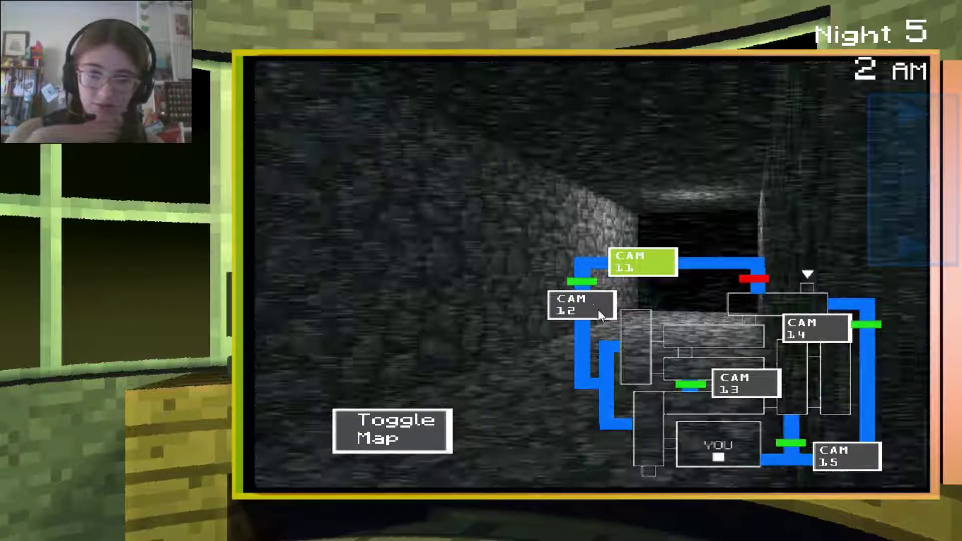
pyautogui.click(600, 314)
pyautogui.click(636, 270)
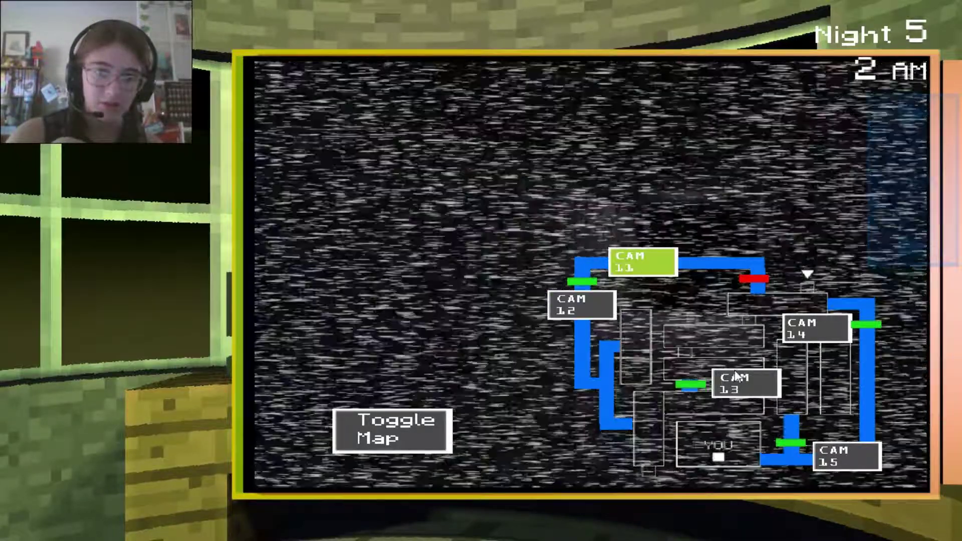
pyautogui.click(735, 372)
pyautogui.click(832, 464)
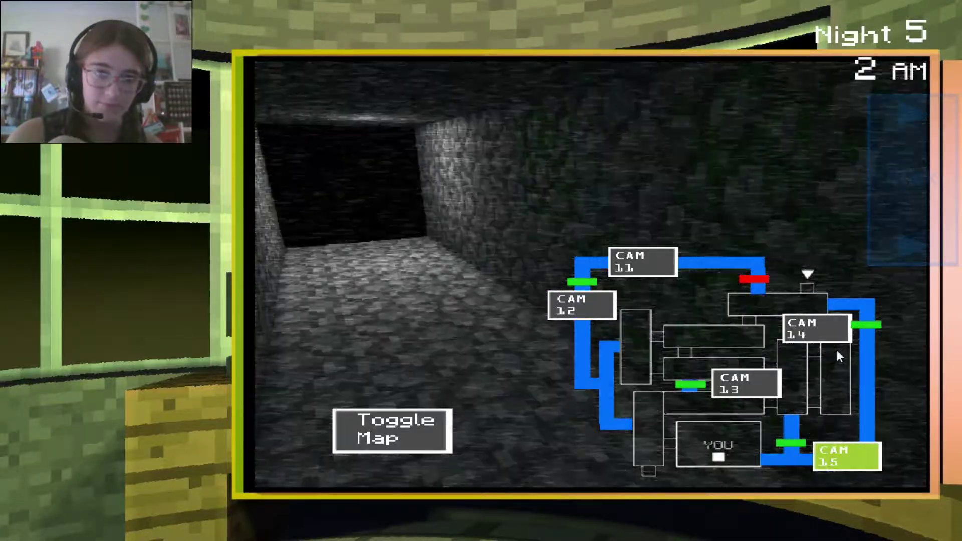
pyautogui.click(842, 335)
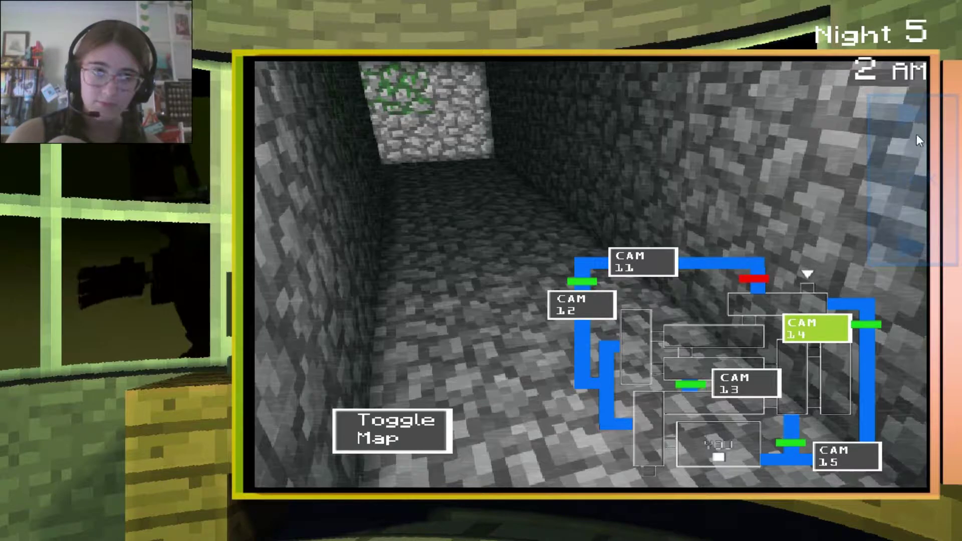
pyautogui.click(916, 134)
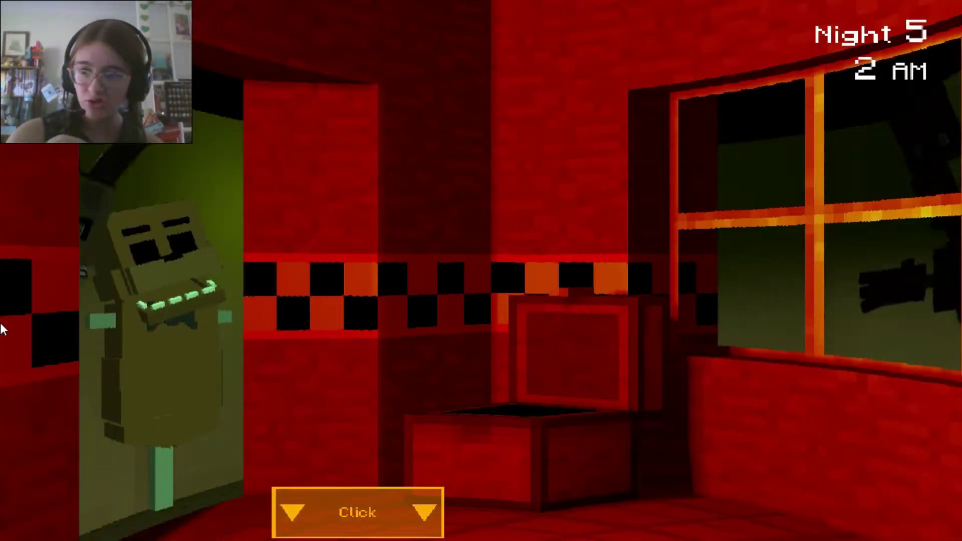